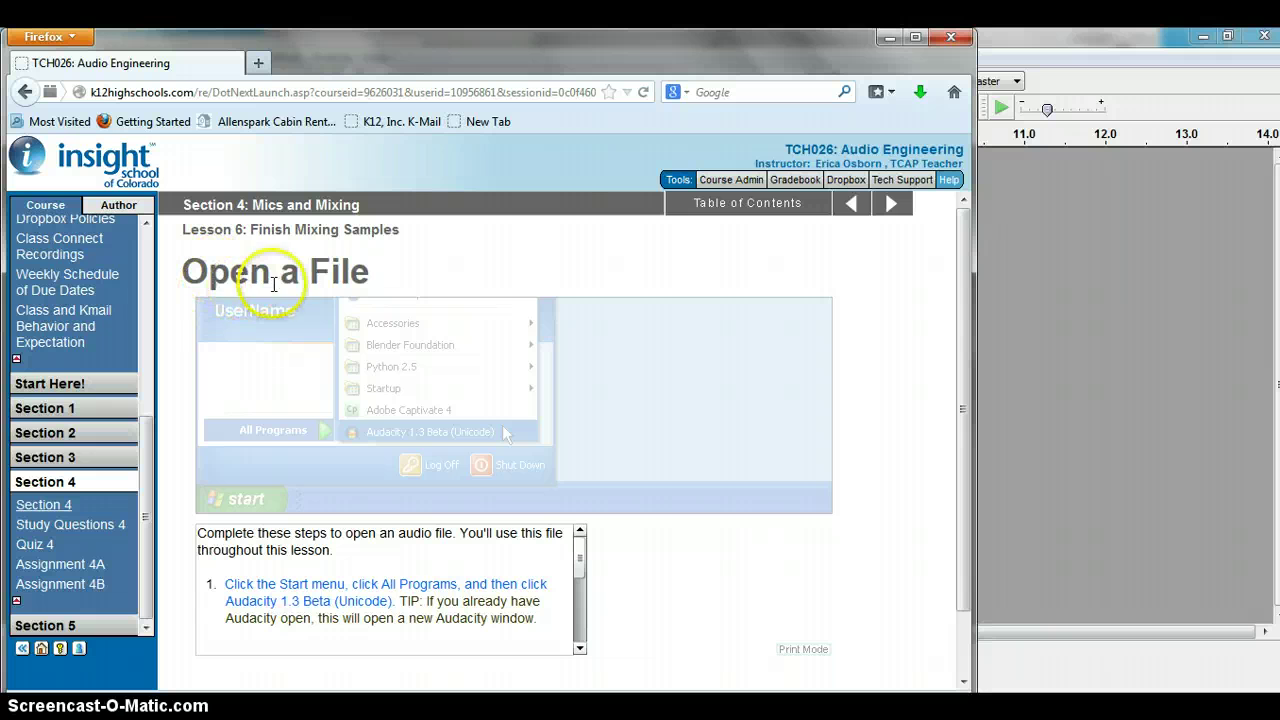
- Look up the Lesson 6: Finish Mixing Samples topics in the course's table of contents
{"action": "left_click", "coordinate": [755, 207]}
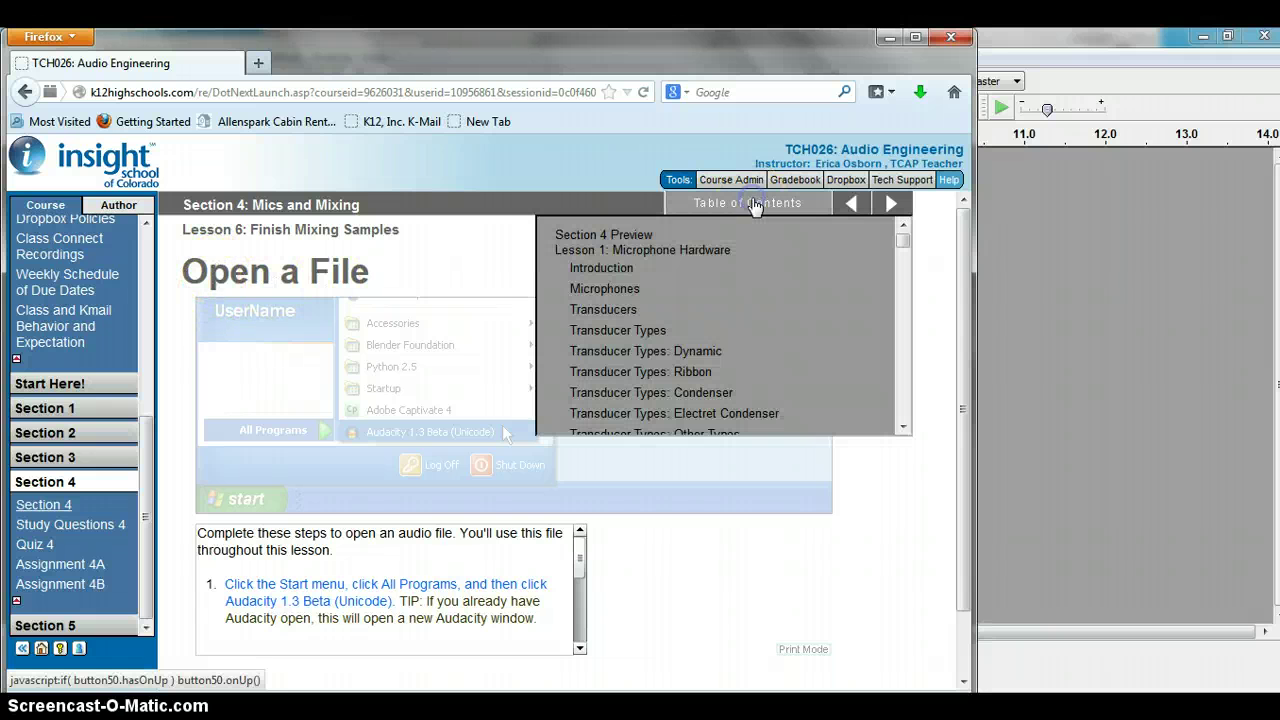
{"action": "left_click", "coordinate": [903, 405]}
{"action": "left_click_drag", "start_coordinate": [903, 405], "coordinate": [903, 429]}
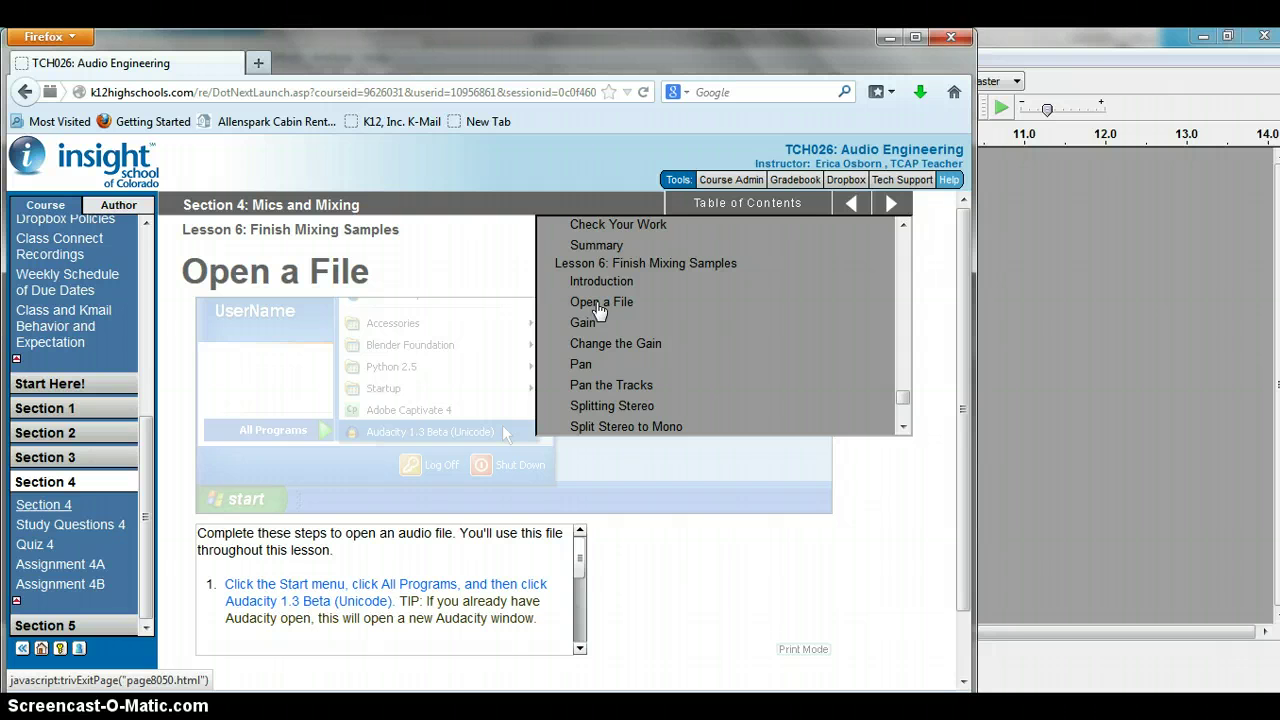
- Switch to Audacity and open the sample_mix project from the section_4 folder
{"action": "left_click", "coordinate": [888, 38]}
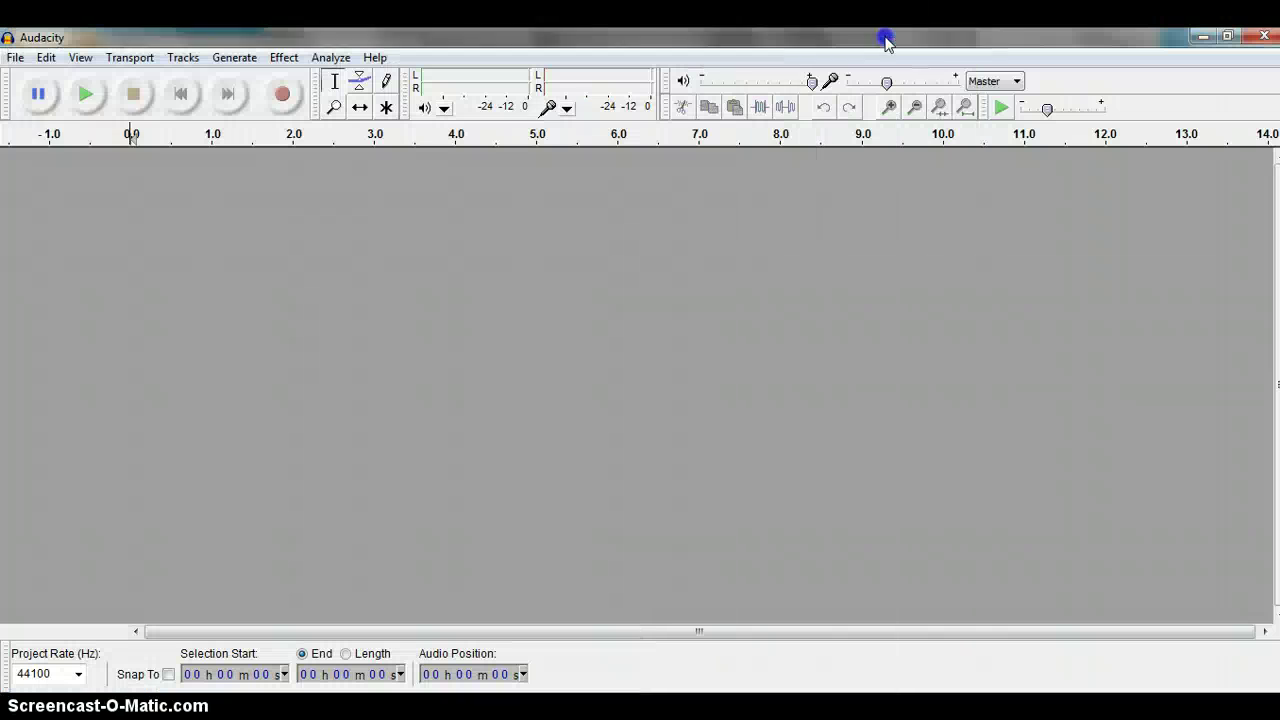
{"action": "left_click", "coordinate": [15, 57]}
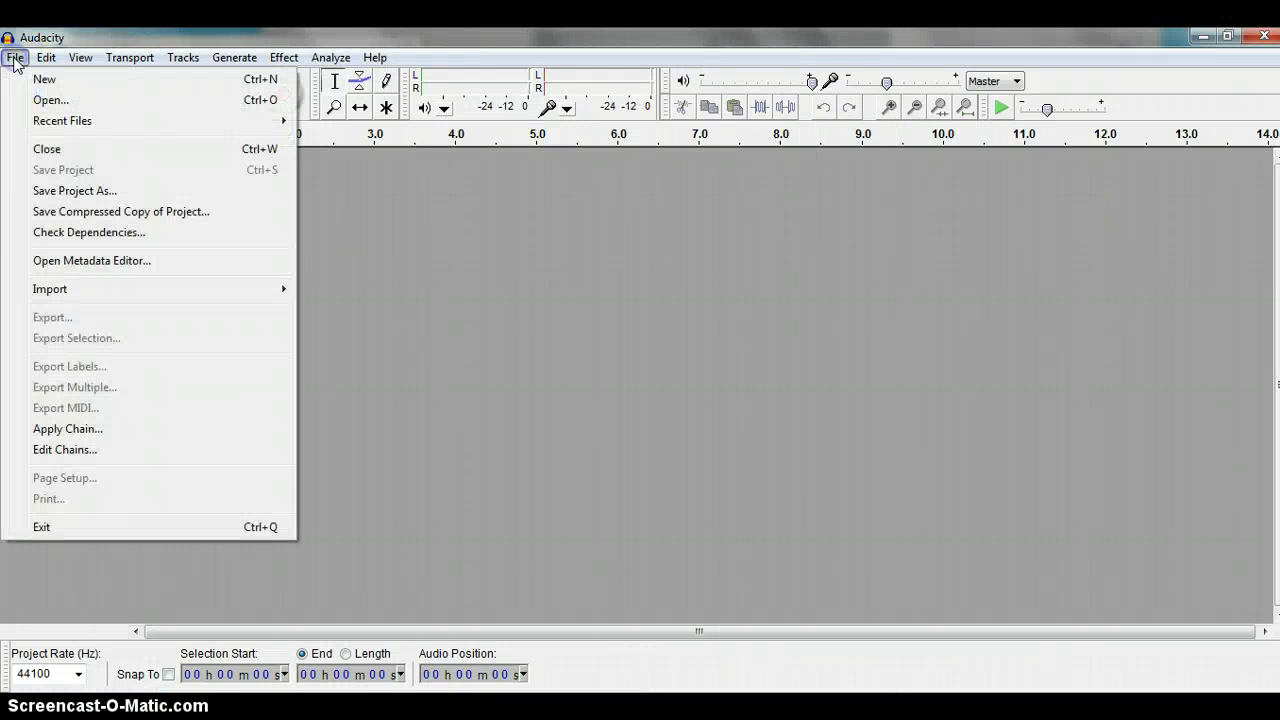
{"action": "left_click", "coordinate": [85, 101]}
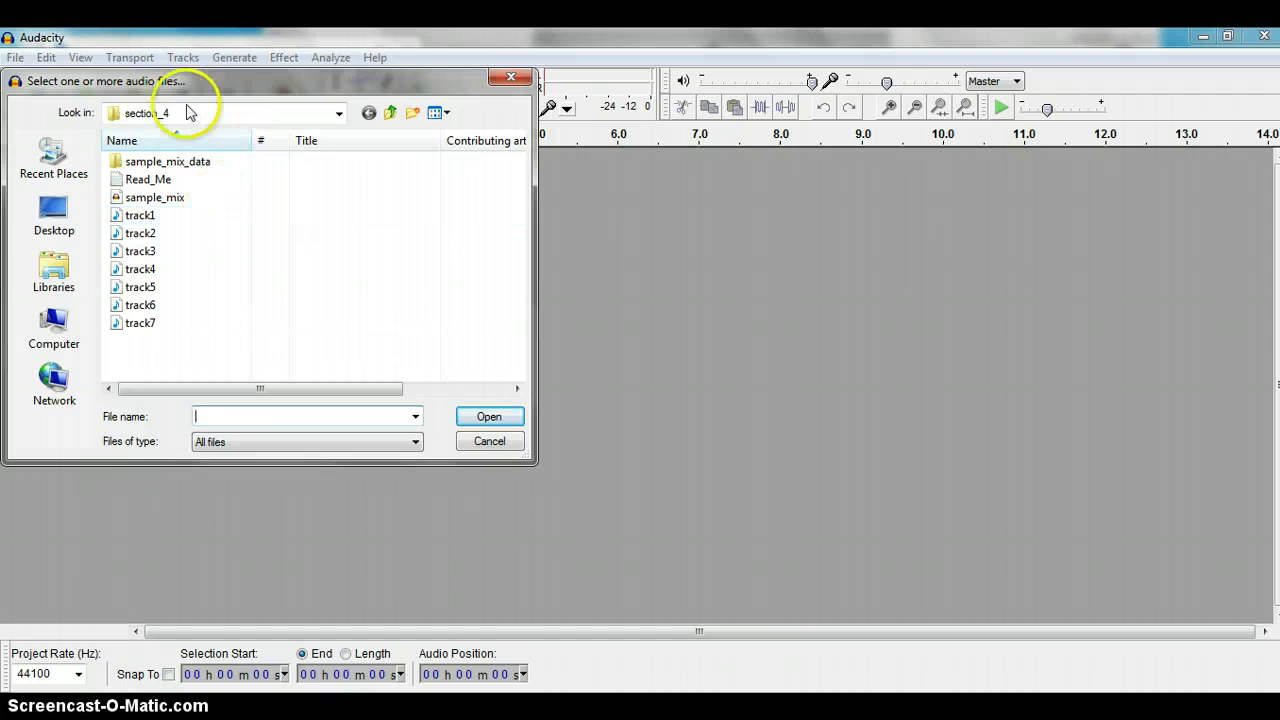
{"action": "double_click", "coordinate": [192, 199]}
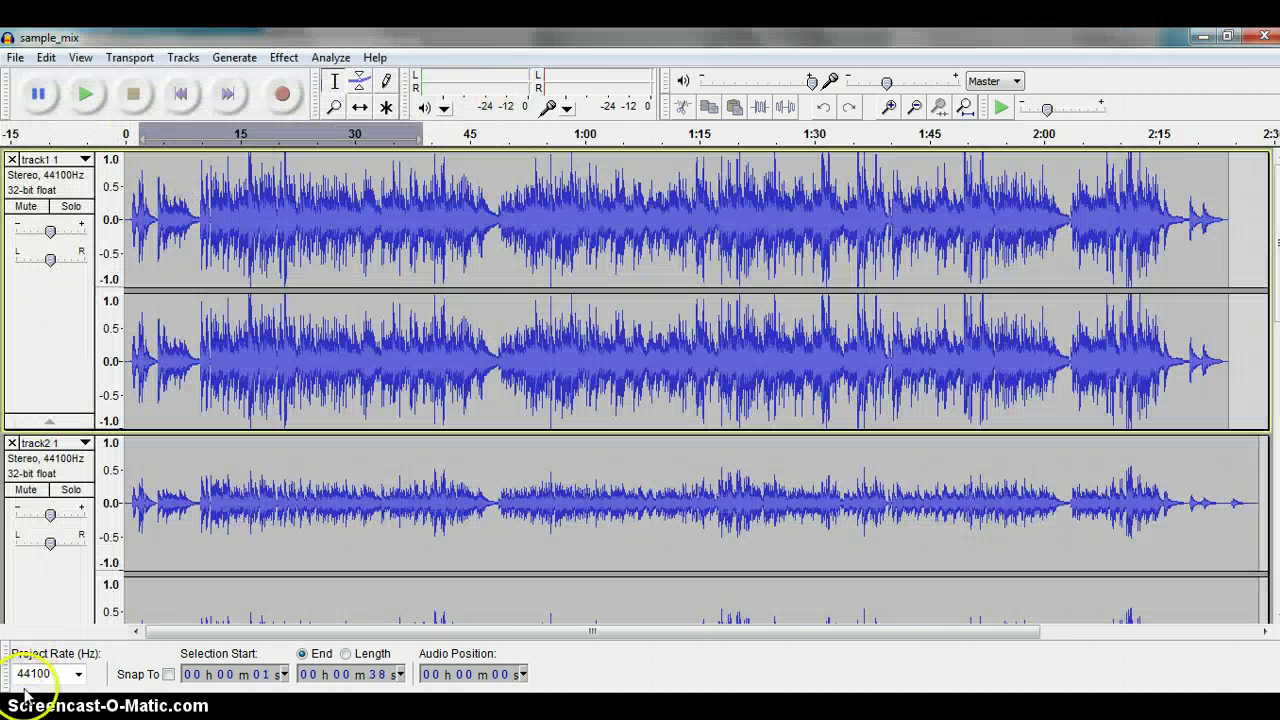
- Place the cursor at about 13 seconds in track4 and play the mix from there
{"action": "left_click", "coordinate": [228, 220]}
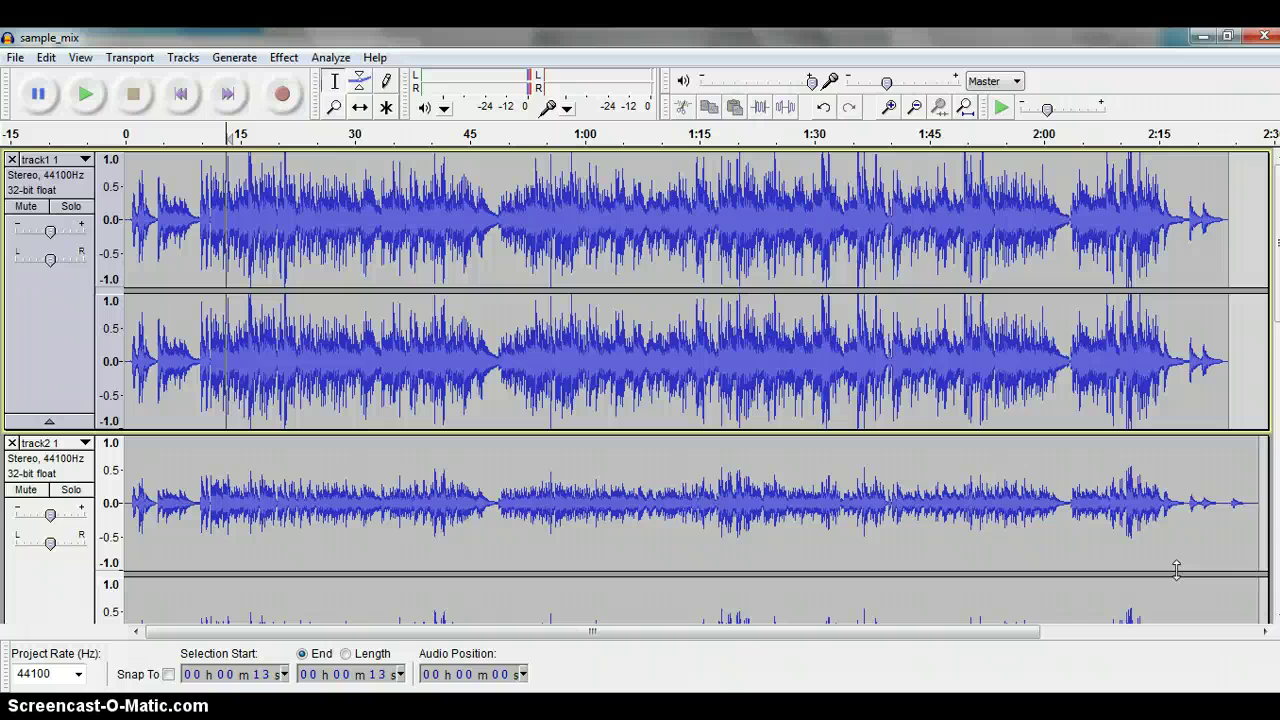
{"action": "left_click", "coordinate": [1251, 557]}
{"action": "scroll", "coordinate": [640, 384], "scroll_direction": "down", "scroll_amount": 5}
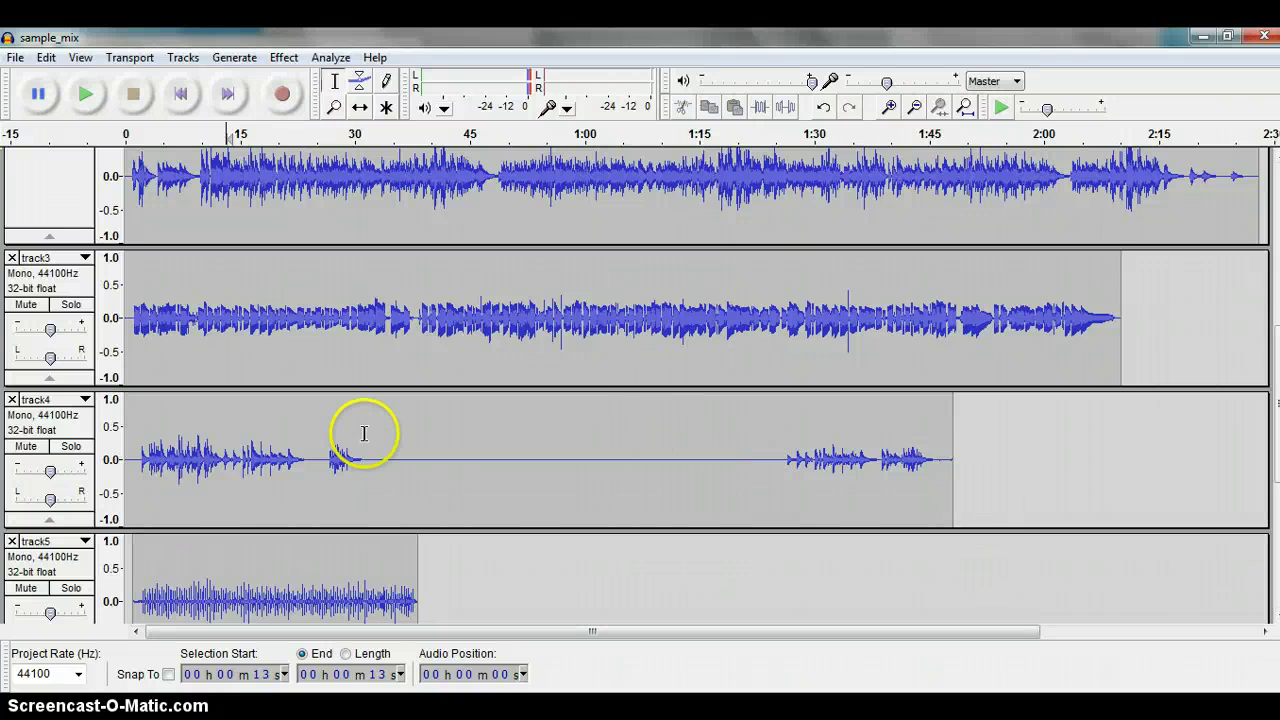
{"action": "left_click", "coordinate": [227, 486]}
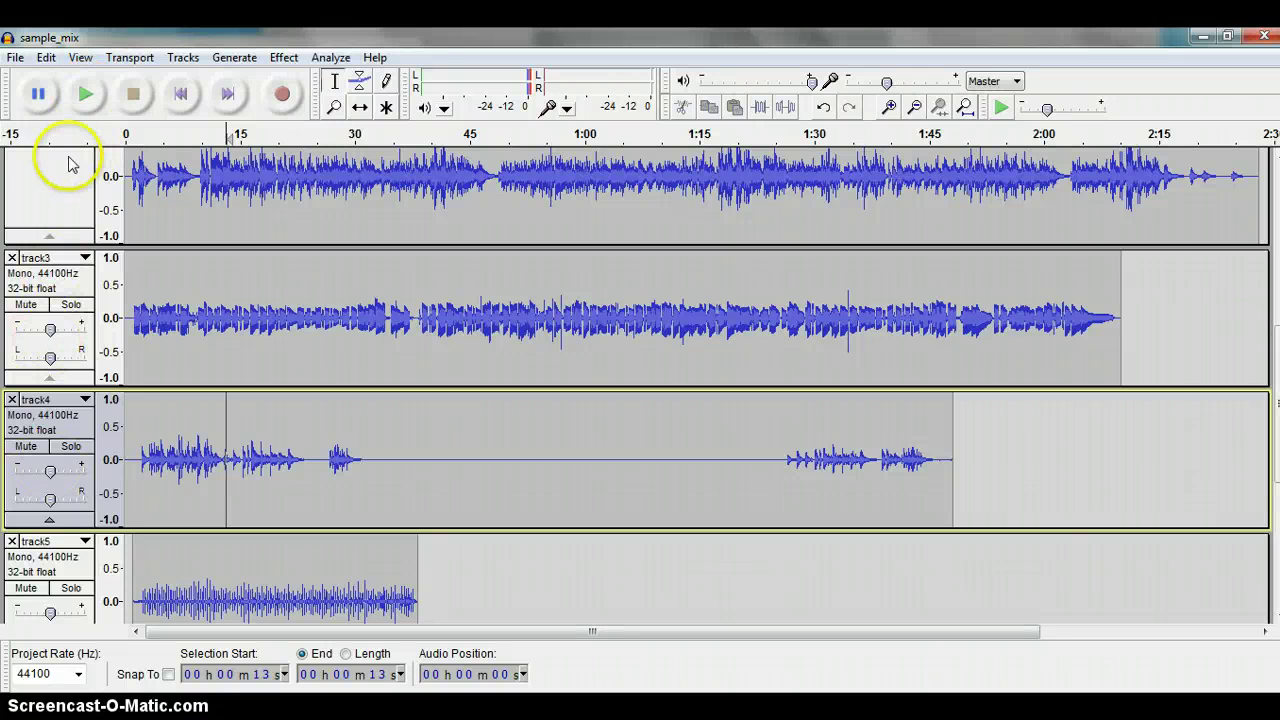
{"action": "left_click", "coordinate": [86, 94]}
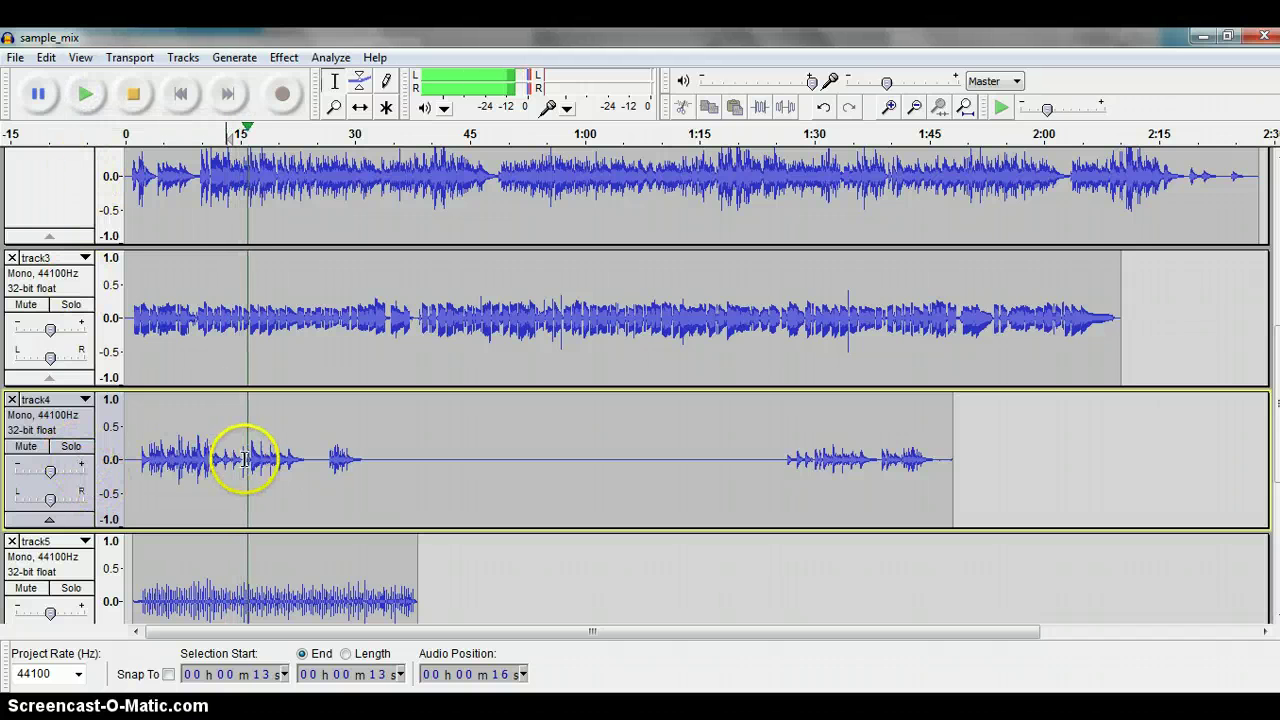
- Select about the first 16 seconds of track4 and play that range with track4 soloed
{"action": "left_click_drag", "start_coordinate": [249, 460], "coordinate": [138, 462]}
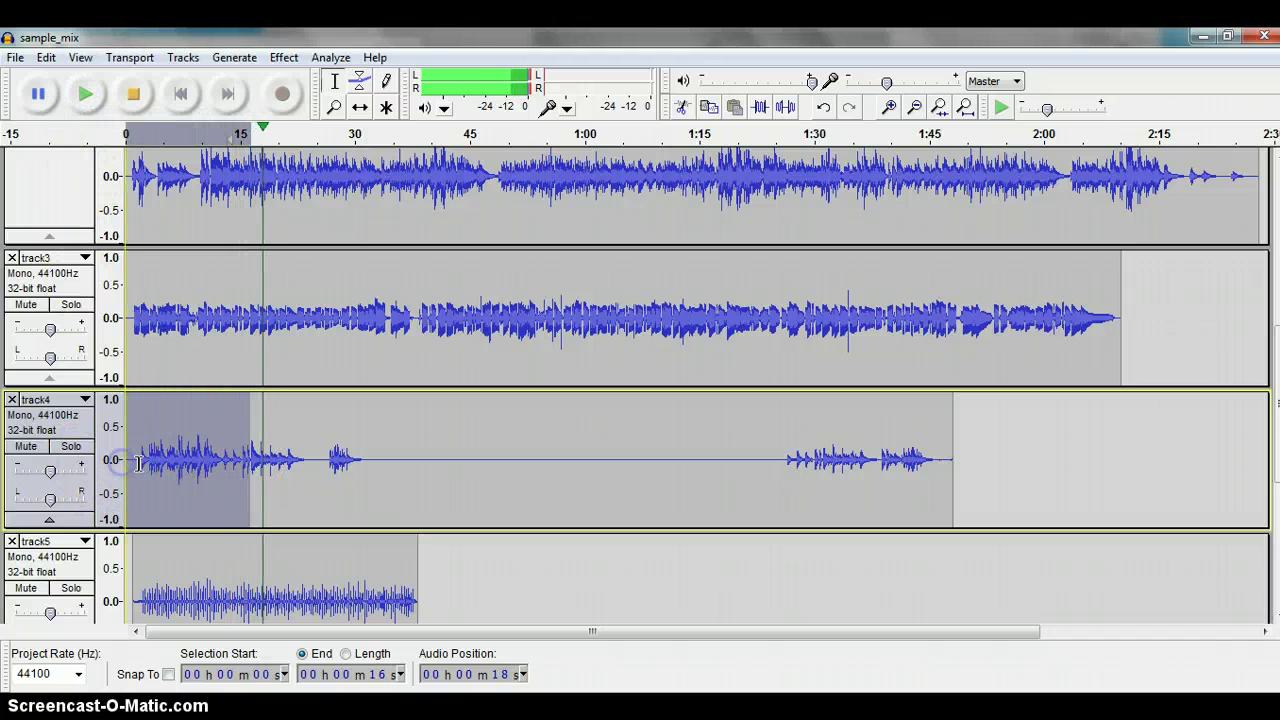
{"action": "left_click", "coordinate": [137, 97]}
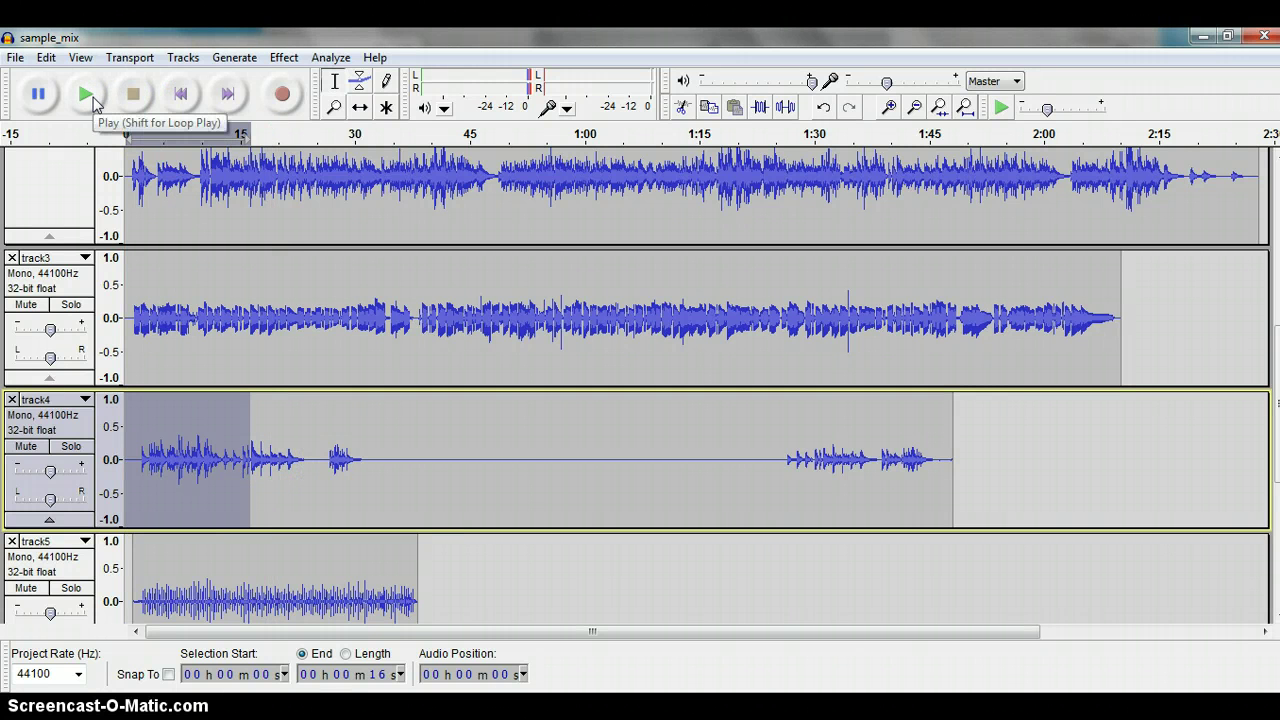
{"action": "left_click", "coordinate": [92, 101]}
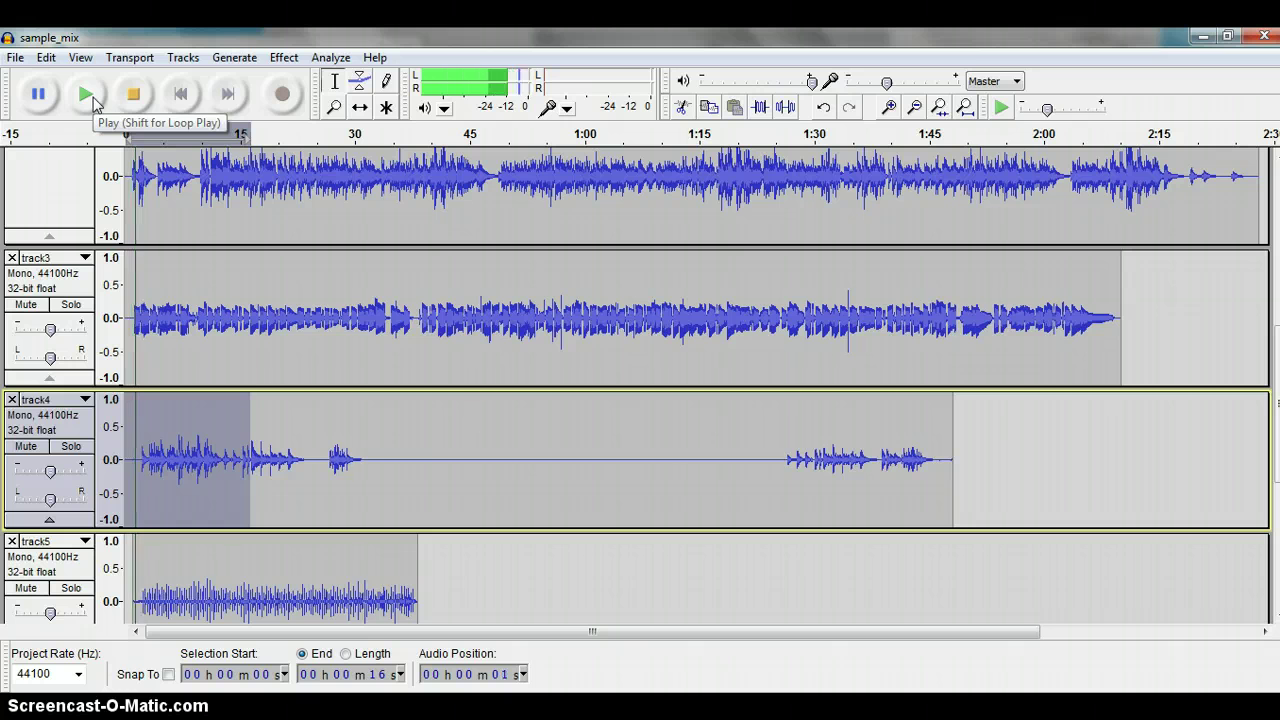
{"action": "left_click", "coordinate": [72, 446]}
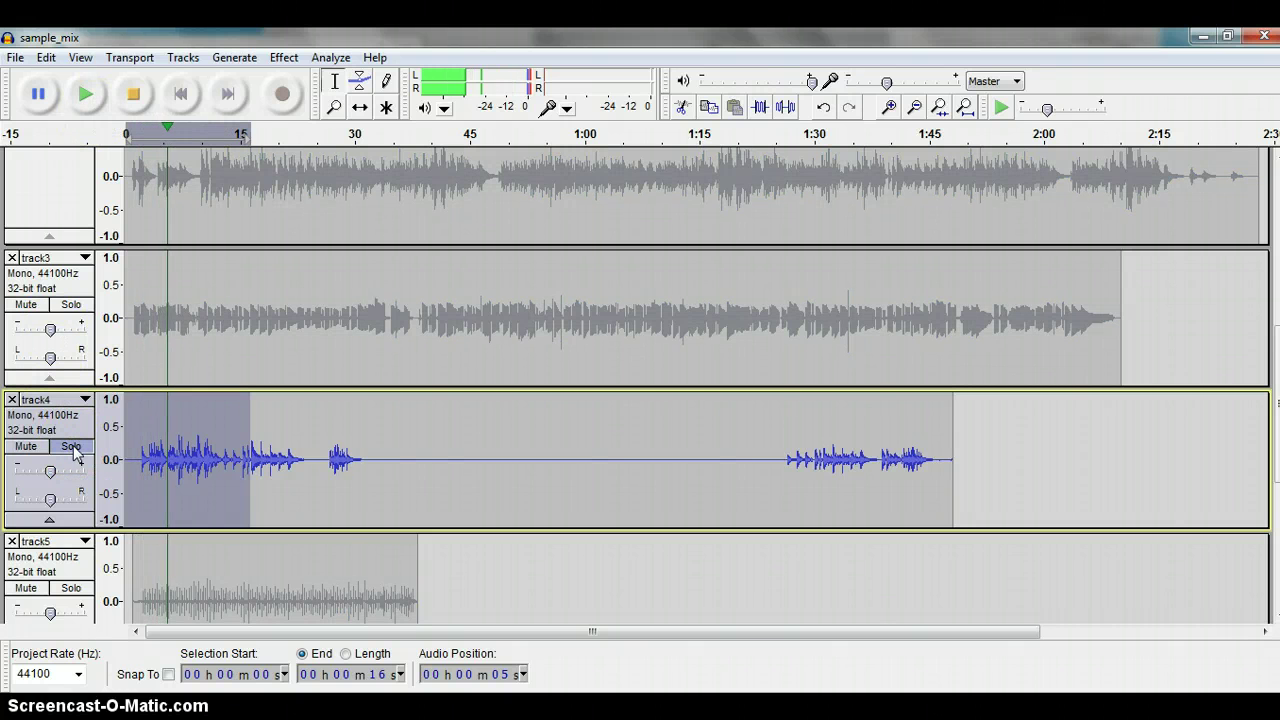
{"action": "left_click_drag", "start_coordinate": [50, 471], "coordinate": [75, 479]}
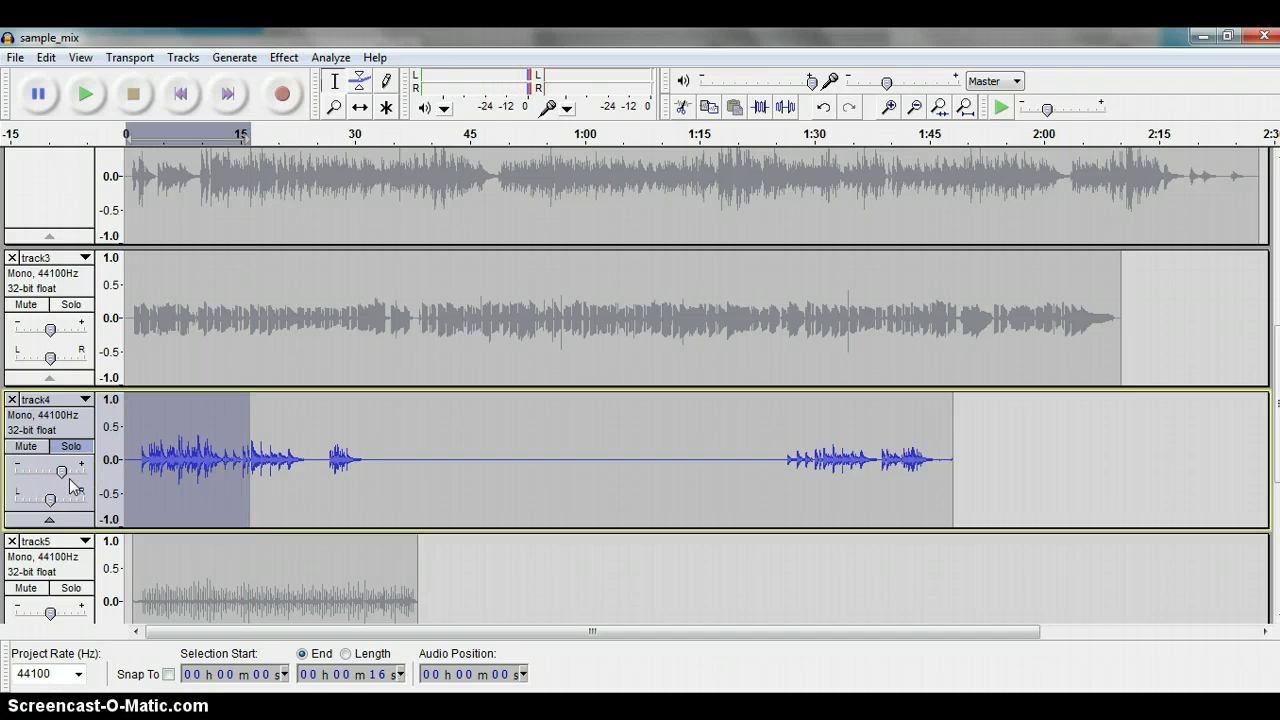
{"action": "left_click_drag", "start_coordinate": [61, 472], "coordinate": [48, 475]}
{"action": "double_click", "coordinate": [50, 472]}
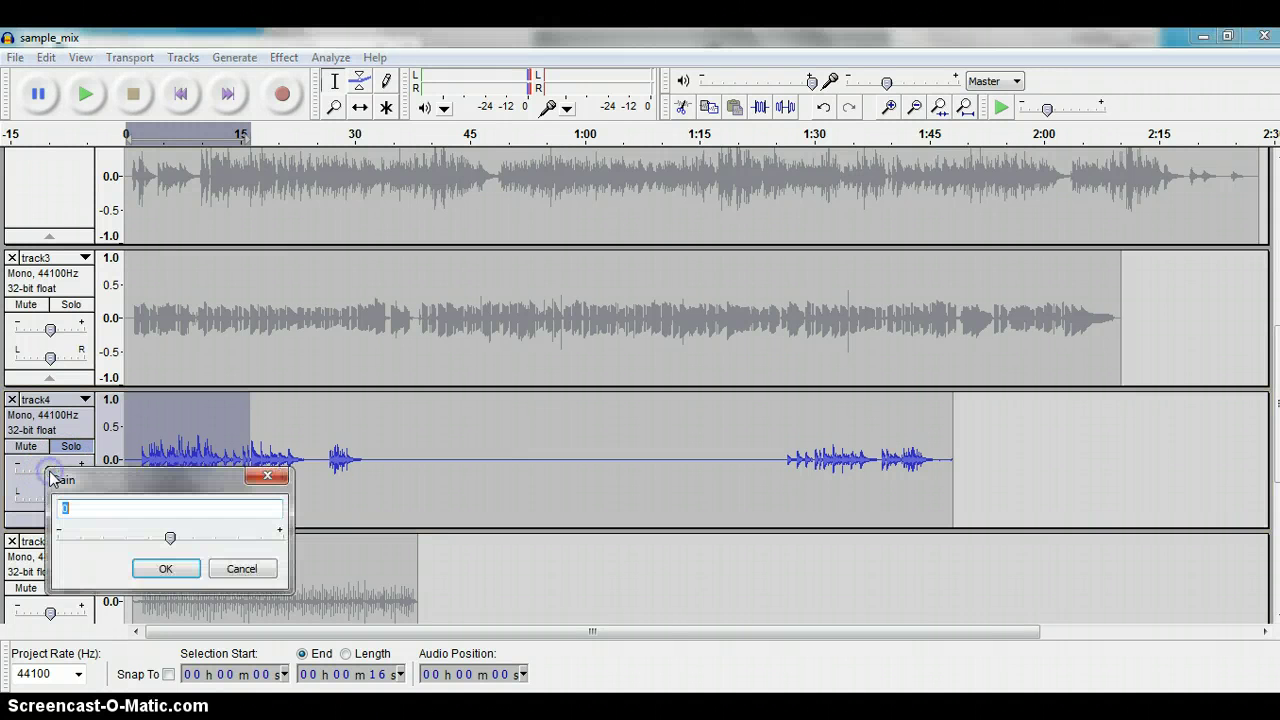
{"action": "mouse_move", "coordinate": [165, 540]}
{"action": "left_mouse_down"}
{"action": "mouse_move", "coordinate": [200, 540]}
{"action": "mouse_move", "coordinate": [166, 541]}
{"action": "left_mouse_up"}
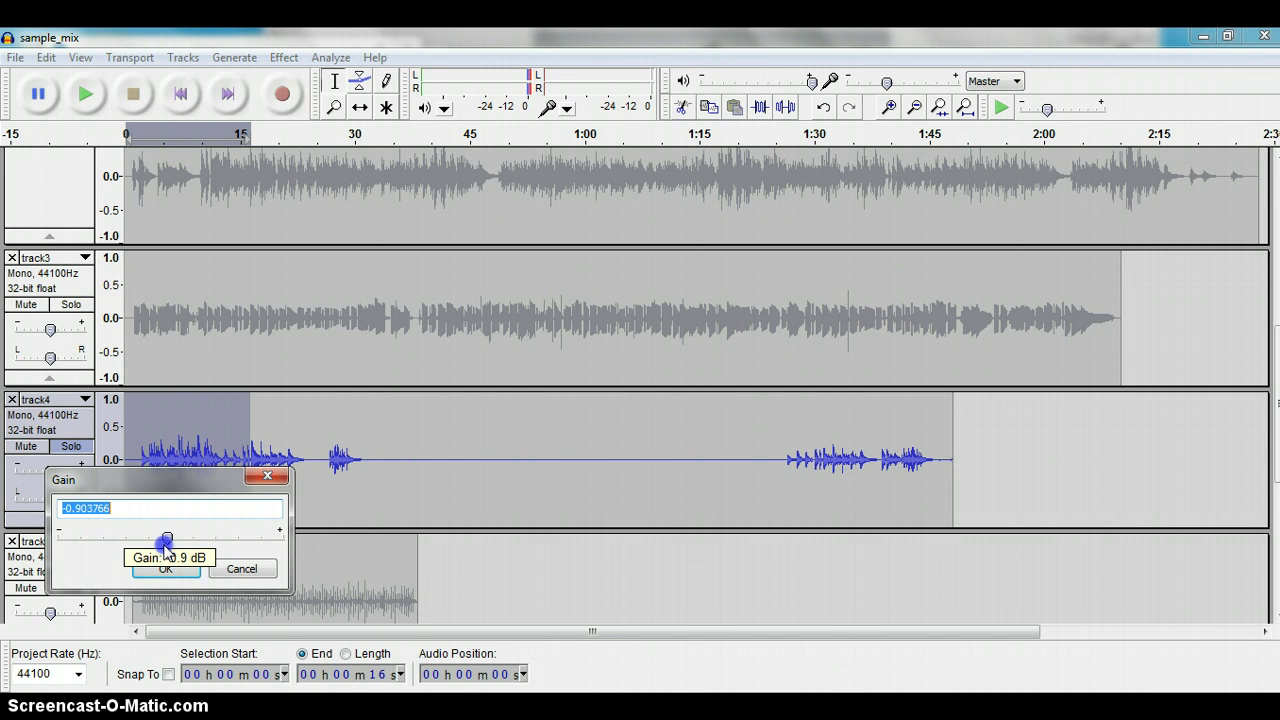
{"action": "mouse_move", "coordinate": [166, 545]}
{"action": "left_mouse_down"}
{"action": "mouse_move", "coordinate": [137, 540]}
{"action": "mouse_move", "coordinate": [163, 535]}
{"action": "left_mouse_up"}
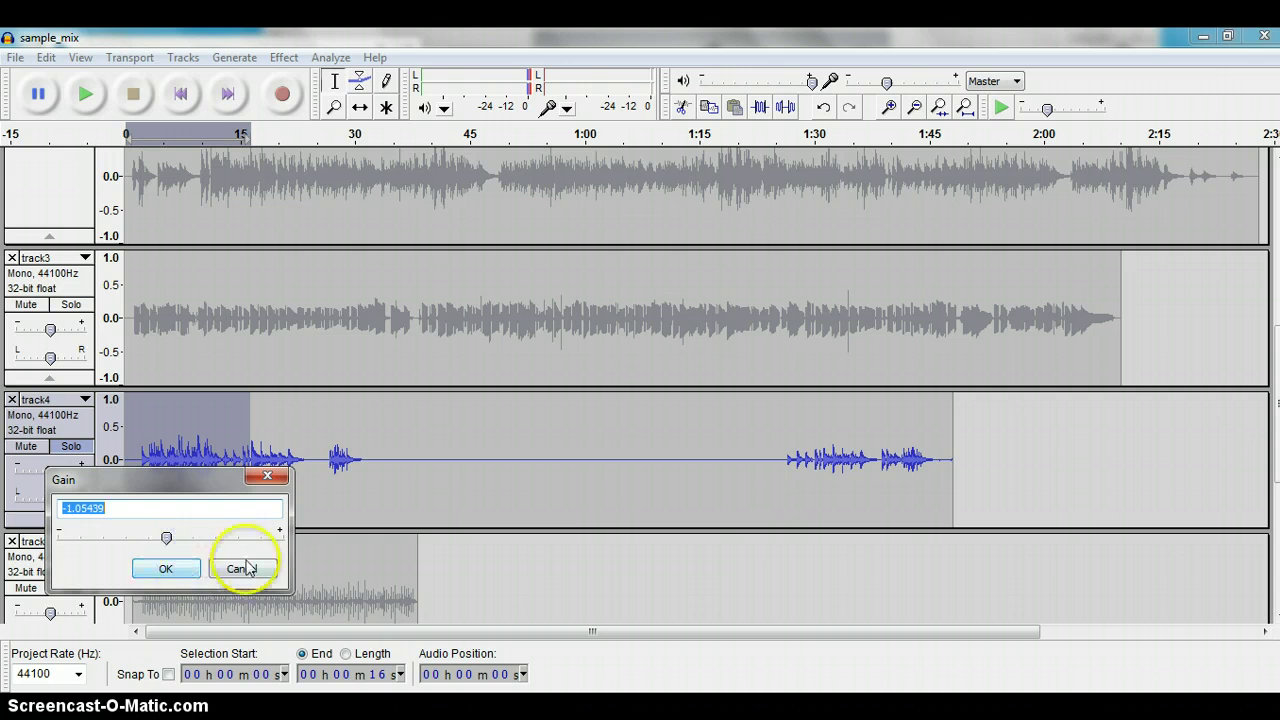
{"action": "left_click", "coordinate": [242, 569]}
- Raise track4's gain slightly while its soloed selection plays, and stop playback
{"action": "left_click", "coordinate": [88, 96]}
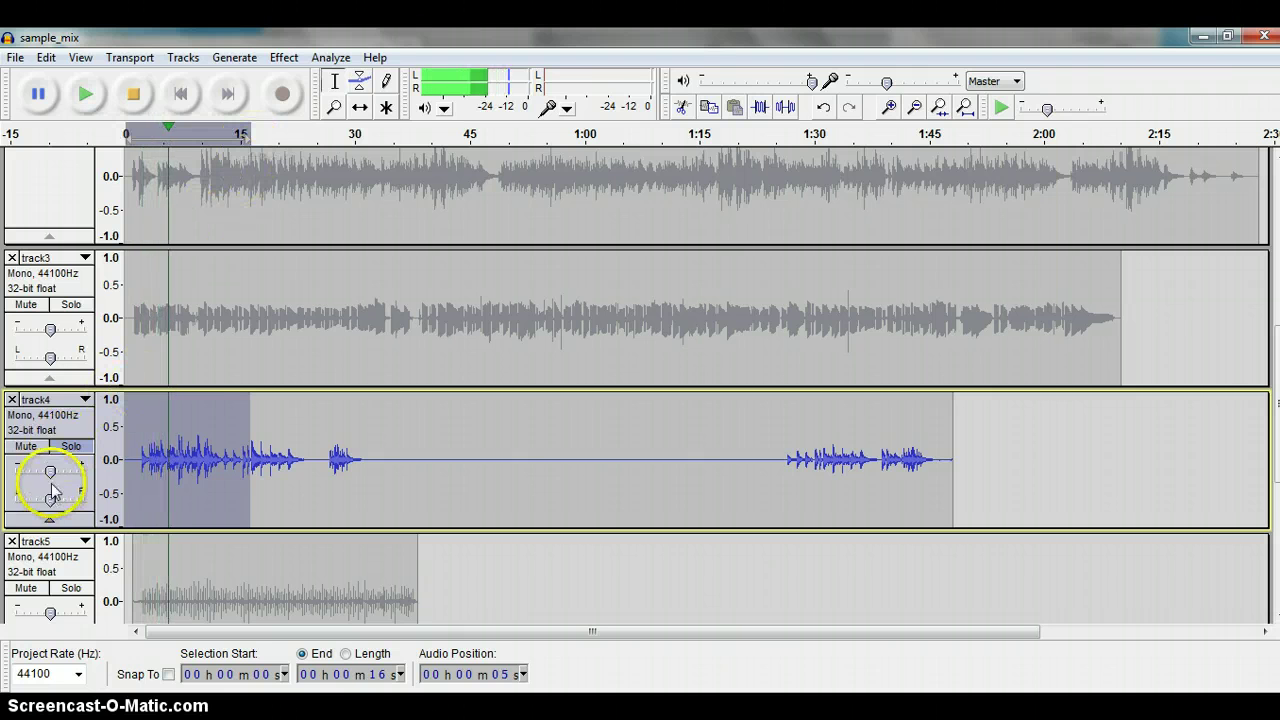
{"action": "mouse_move", "coordinate": [52, 475]}
{"action": "left_click_drag", "start_coordinate": [52, 475], "coordinate": [56, 471]}
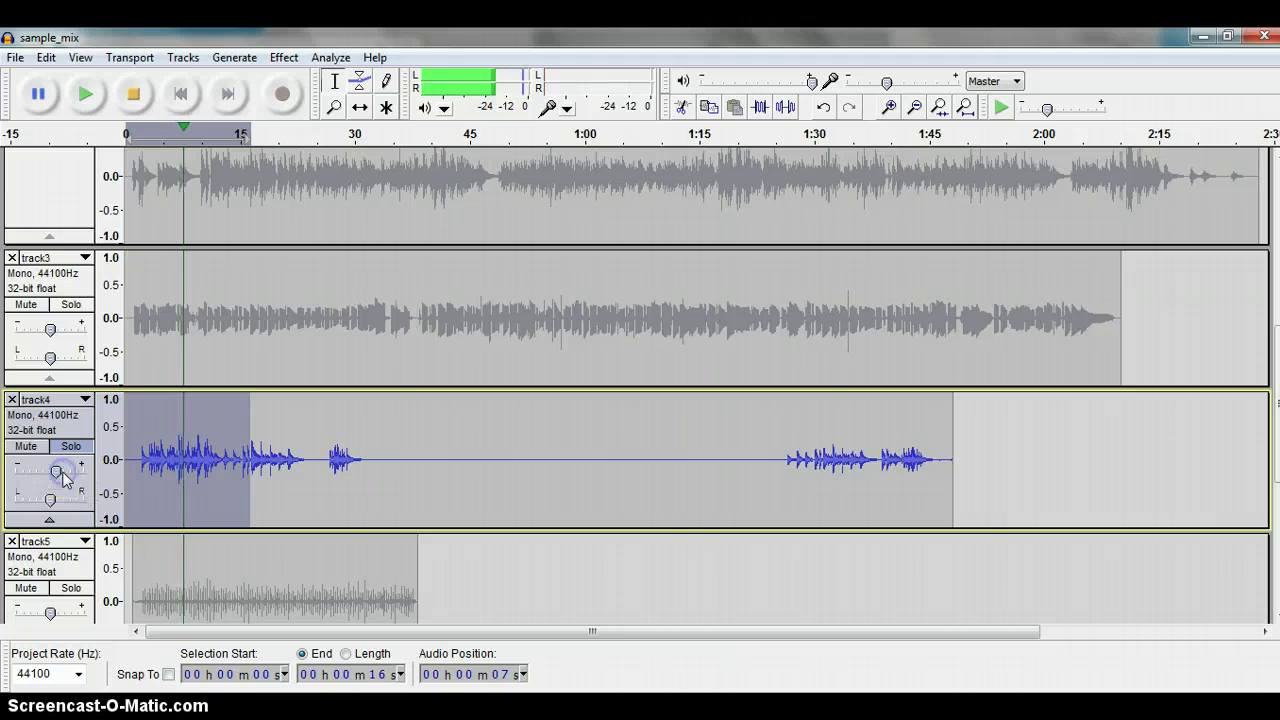
{"action": "left_click", "coordinate": [135, 97]}
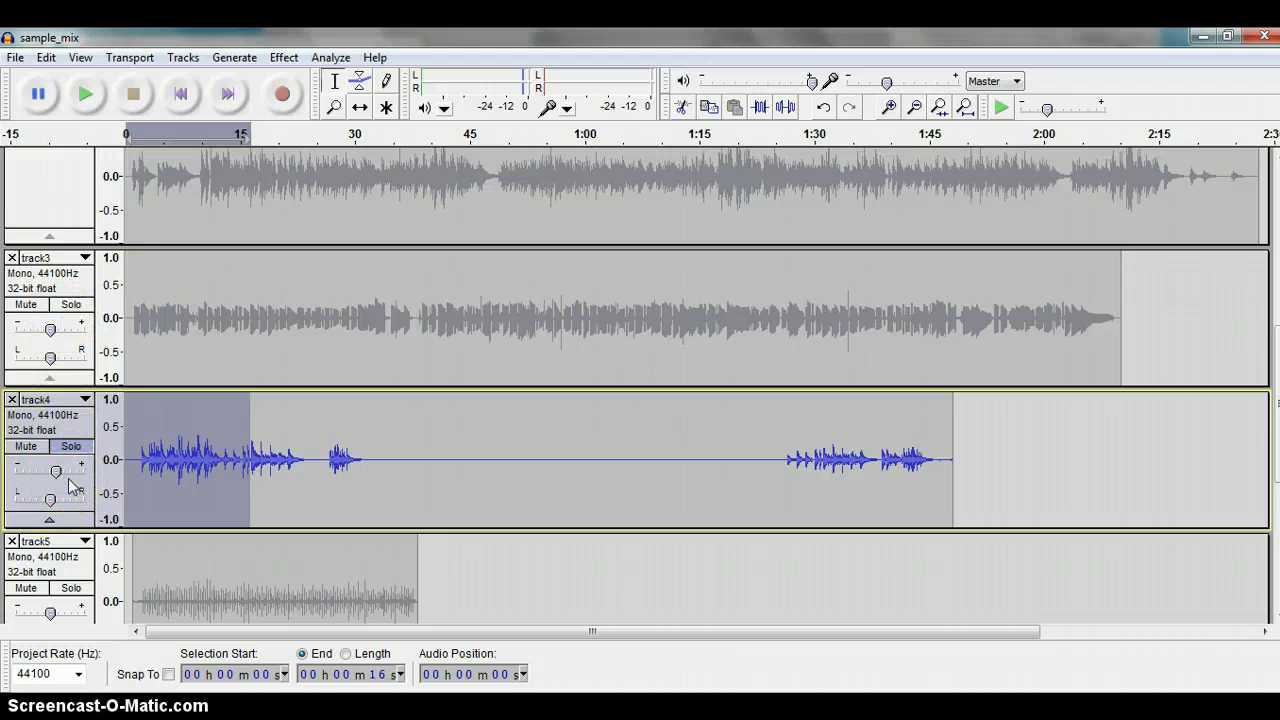
- Turn off solo on track4 and play the selected range with all tracks audible
{"action": "left_click", "coordinate": [84, 98]}
{"action": "left_click", "coordinate": [67, 447]}
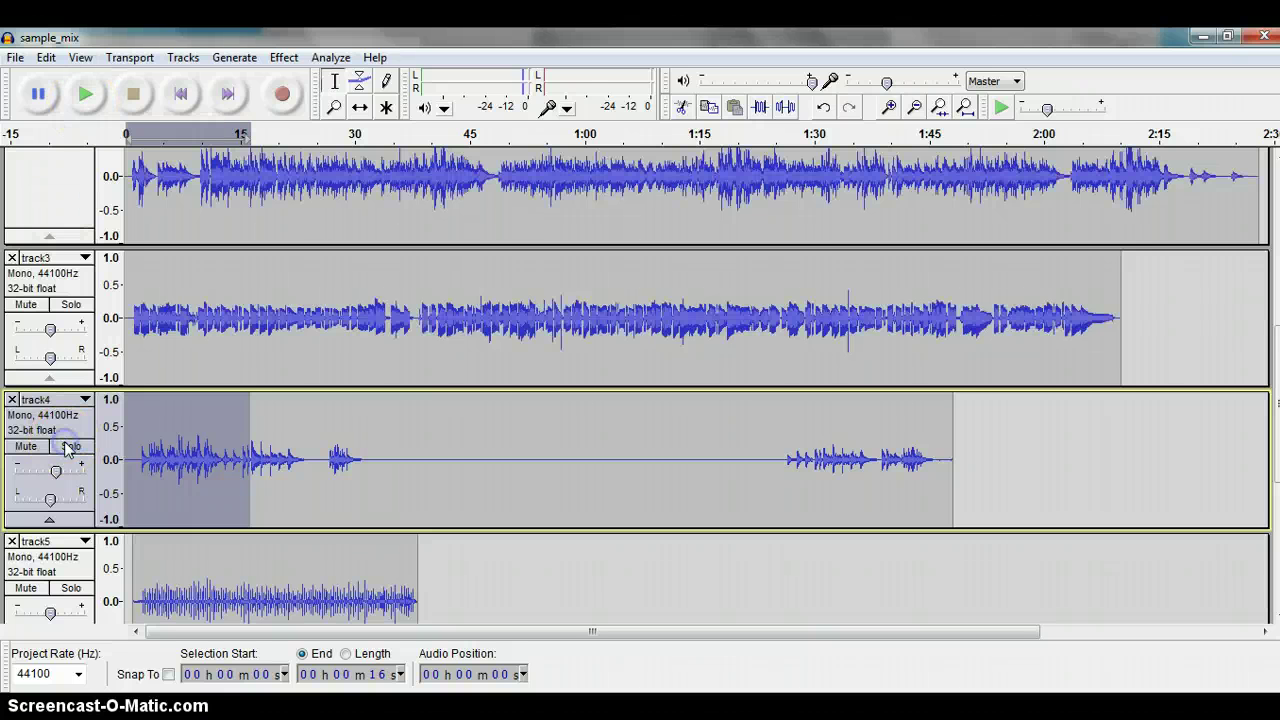
{"action": "left_click", "coordinate": [85, 98]}
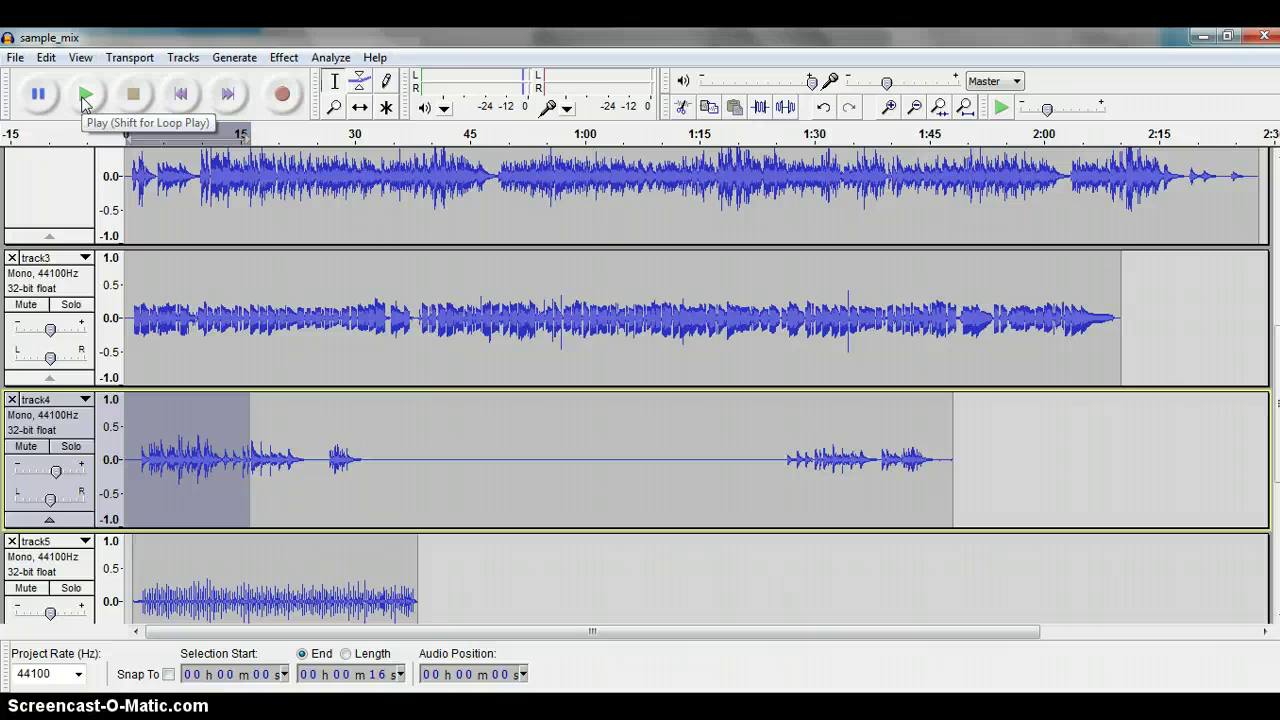
{"action": "left_click", "coordinate": [85, 98]}
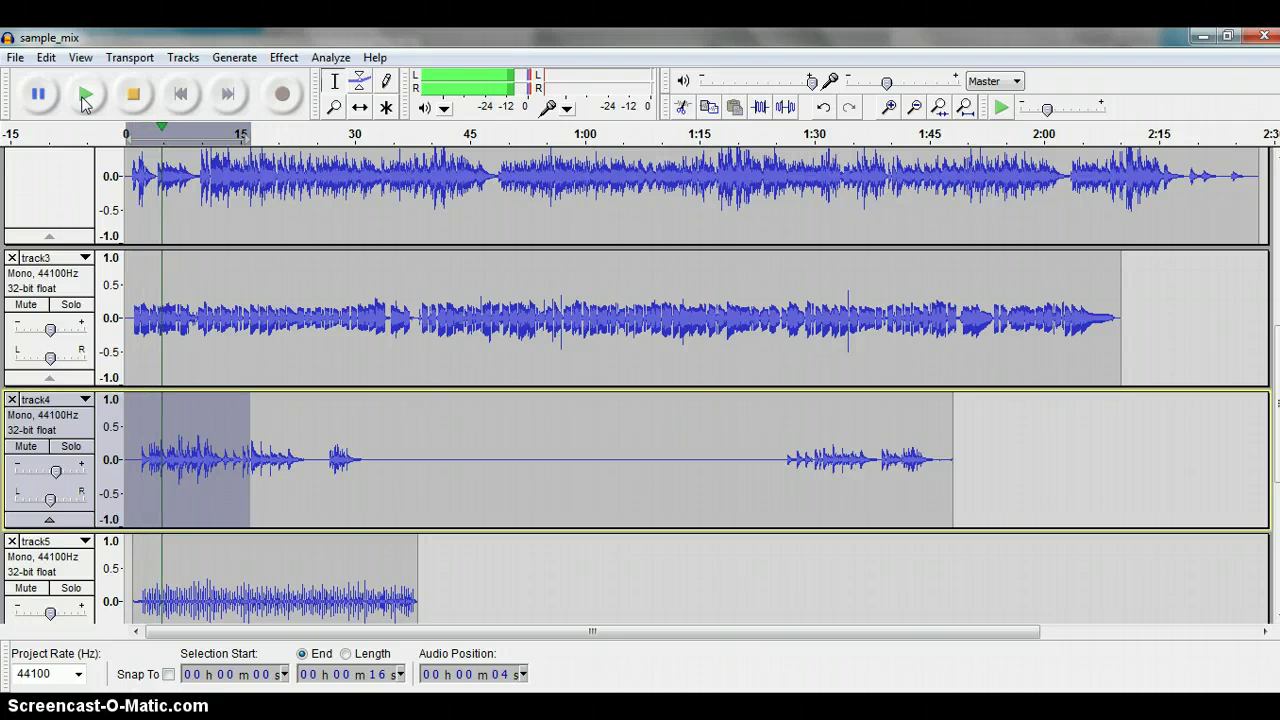
{"action": "left_click", "coordinate": [40, 96]}
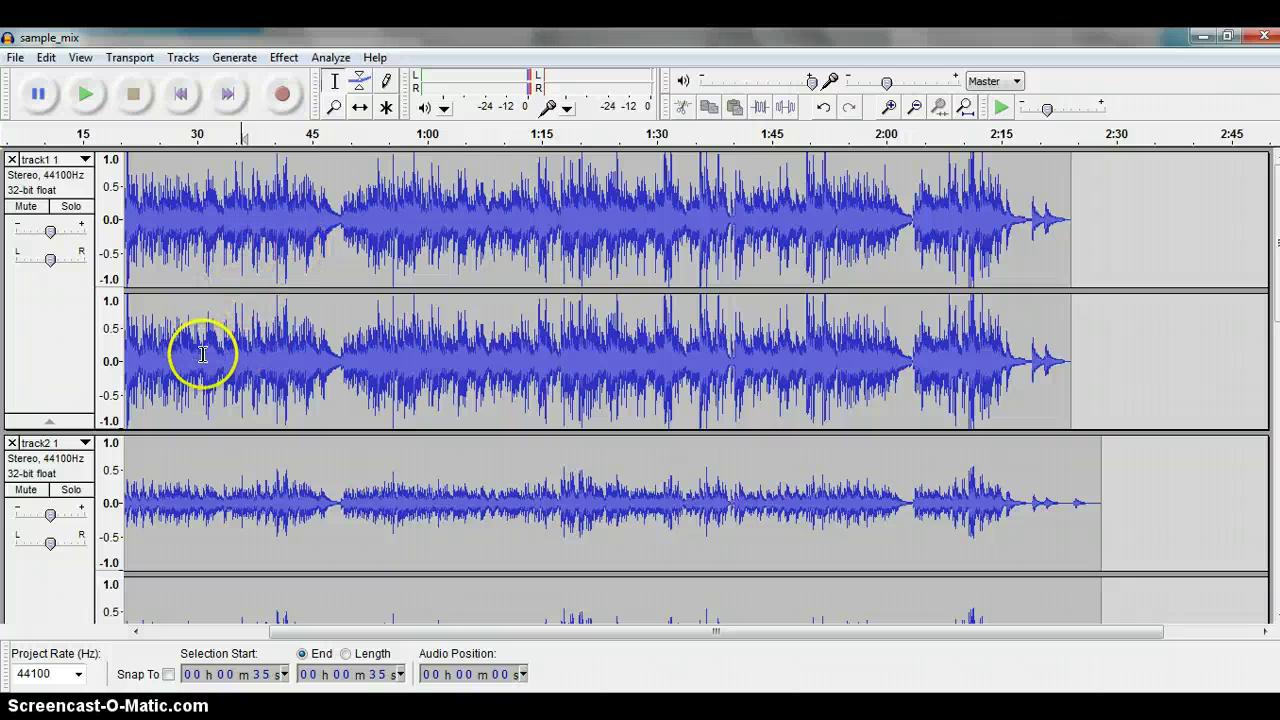
- Play the mix from 35 seconds and solo the first stereo track, track1 1
{"action": "left_click", "coordinate": [185, 194]}
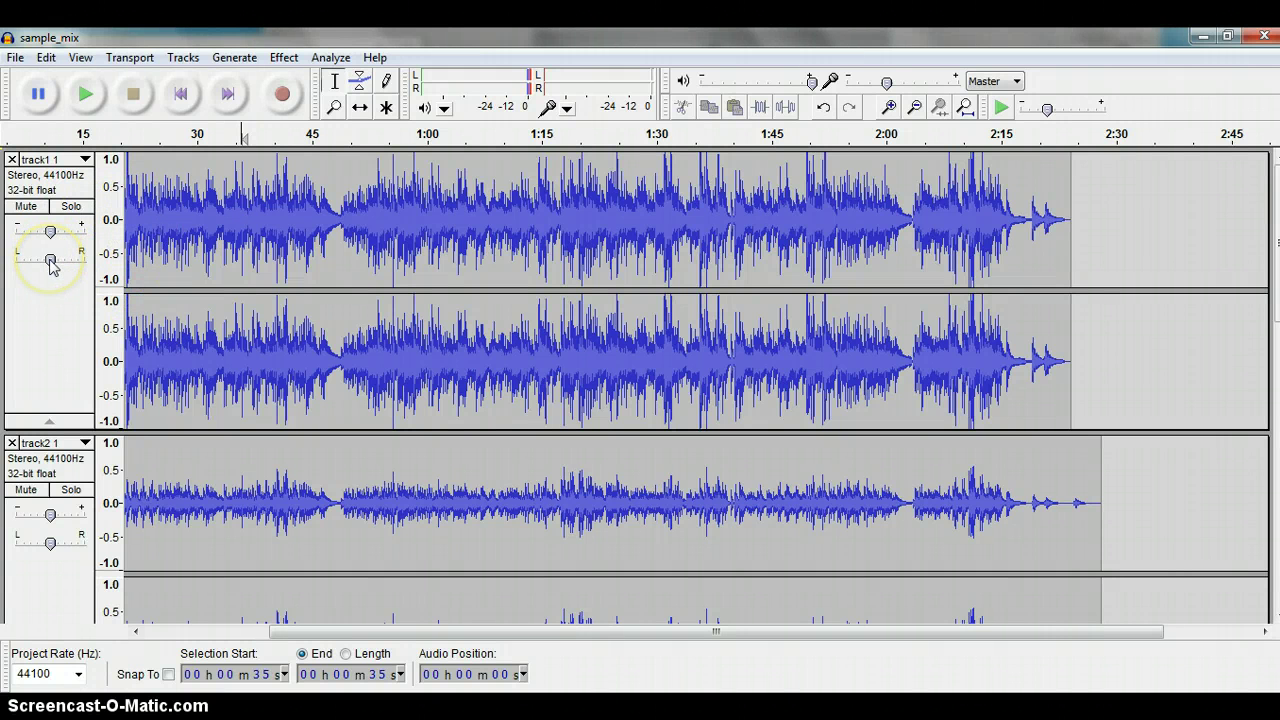
{"action": "left_click", "coordinate": [86, 93]}
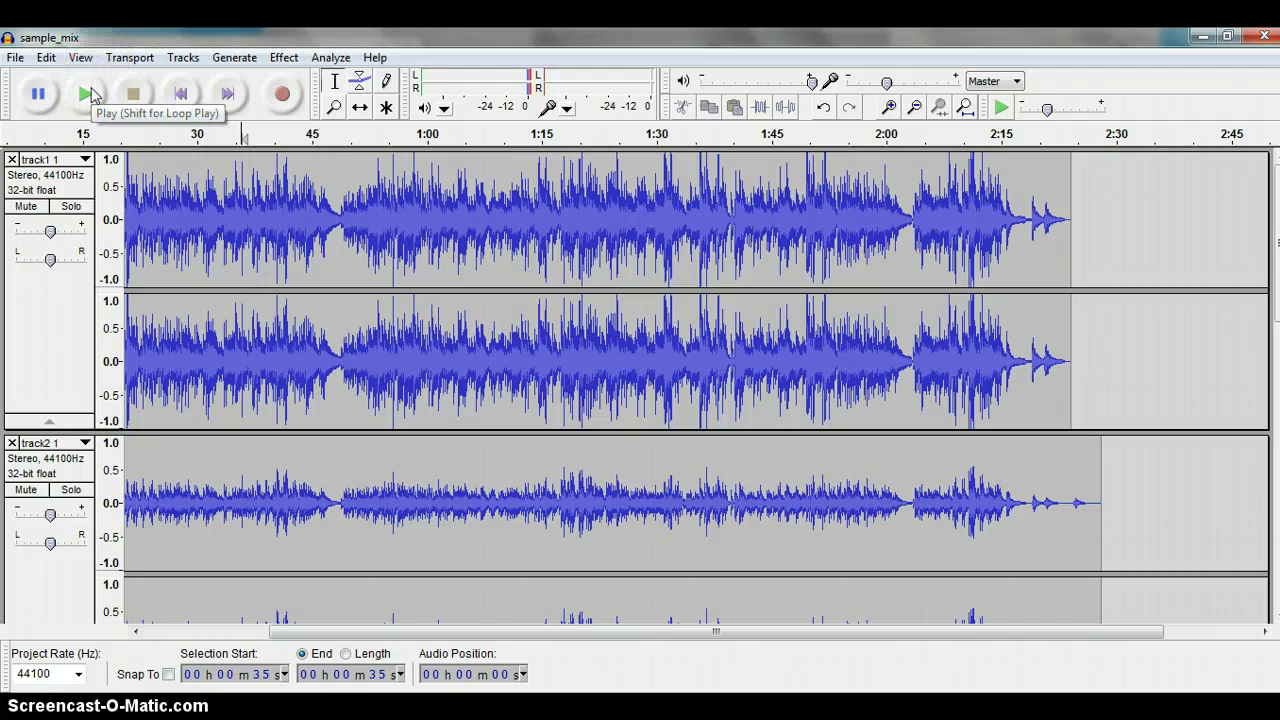
{"action": "left_click", "coordinate": [72, 207]}
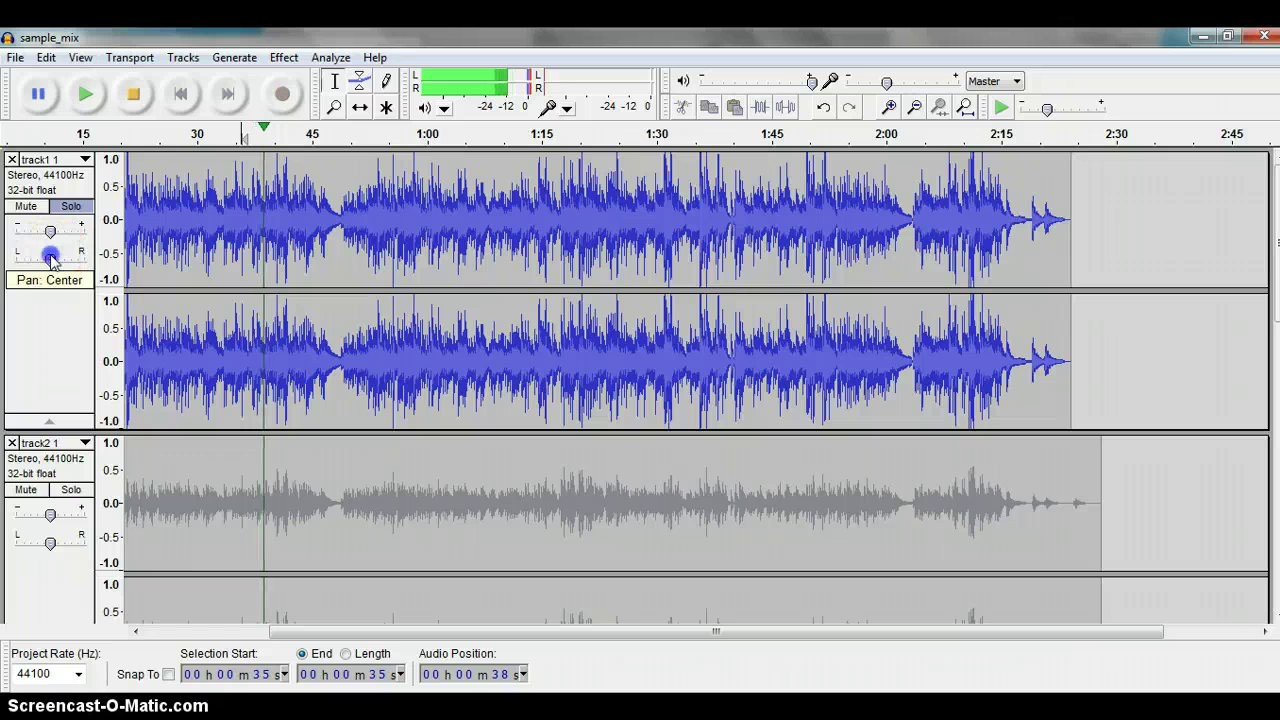
- Pan track1 1 more than halfway toward the right channel during playback, and stop playback
{"action": "mouse_move", "coordinate": [50, 259]}
{"action": "left_mouse_down"}
{"action": "mouse_move", "coordinate": [28, 261]}
{"action": "mouse_move", "coordinate": [90, 266]}
{"action": "mouse_move", "coordinate": [52, 266]}
{"action": "left_mouse_up"}
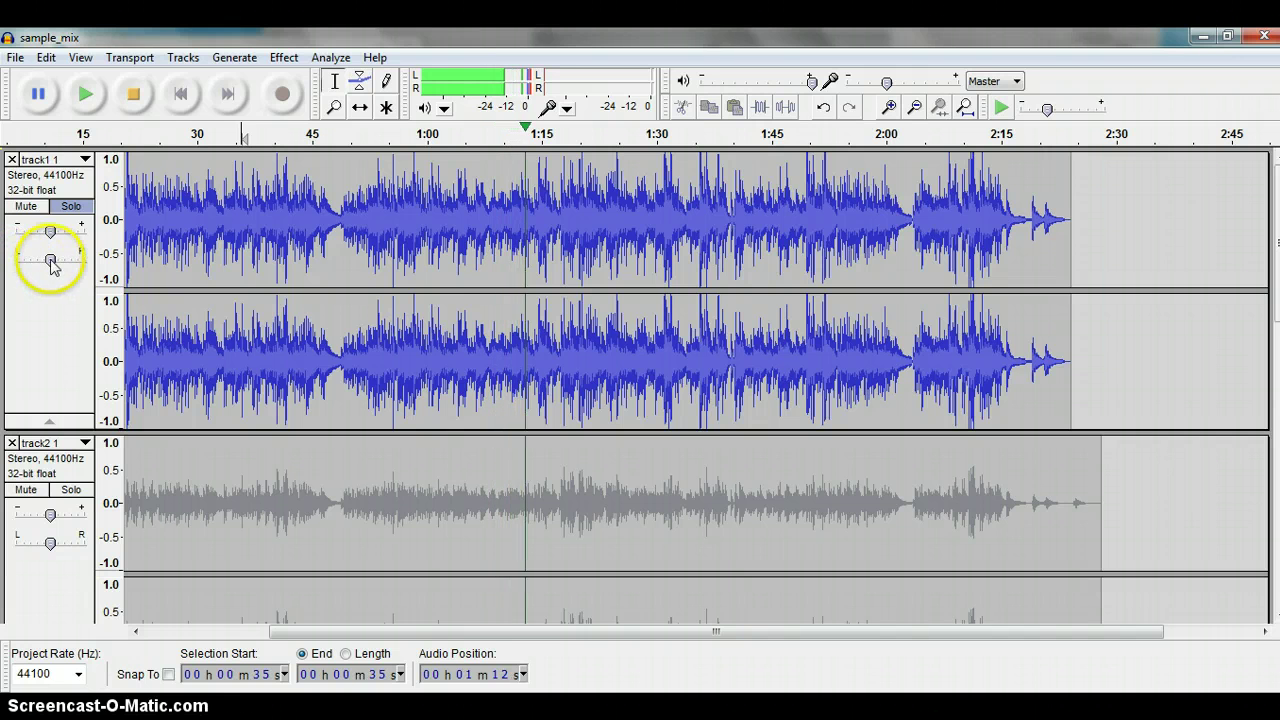
{"action": "double_click", "coordinate": [50, 260]}
{"action": "left_click", "coordinate": [171, 329]}
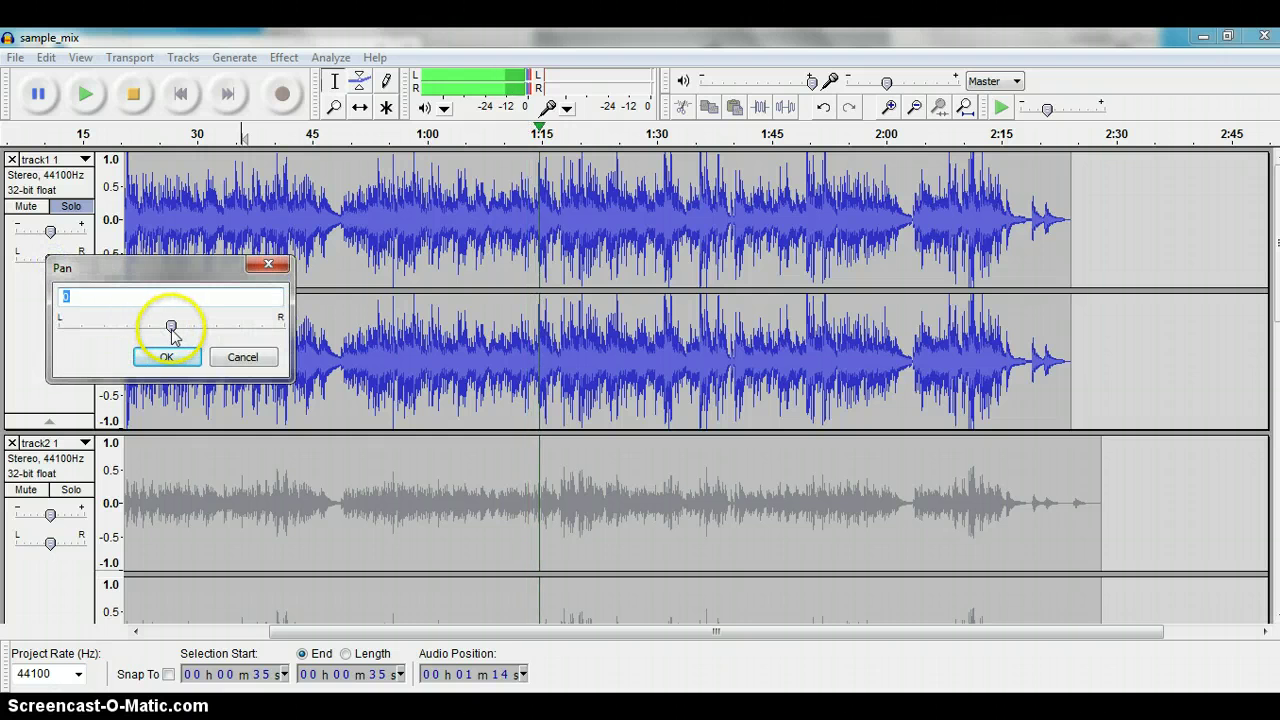
{"action": "left_click_drag", "start_coordinate": [171, 329], "coordinate": [244, 330]}
{"action": "left_click", "coordinate": [168, 358]}
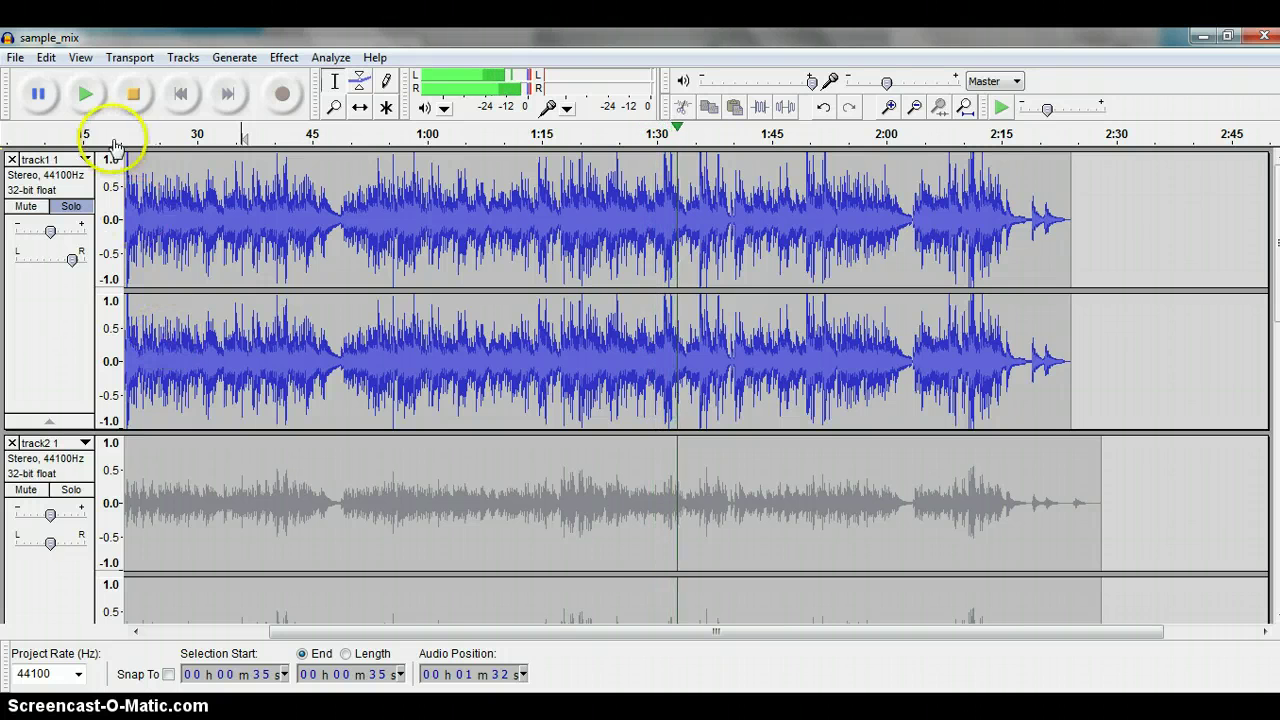
{"action": "left_click", "coordinate": [42, 98]}
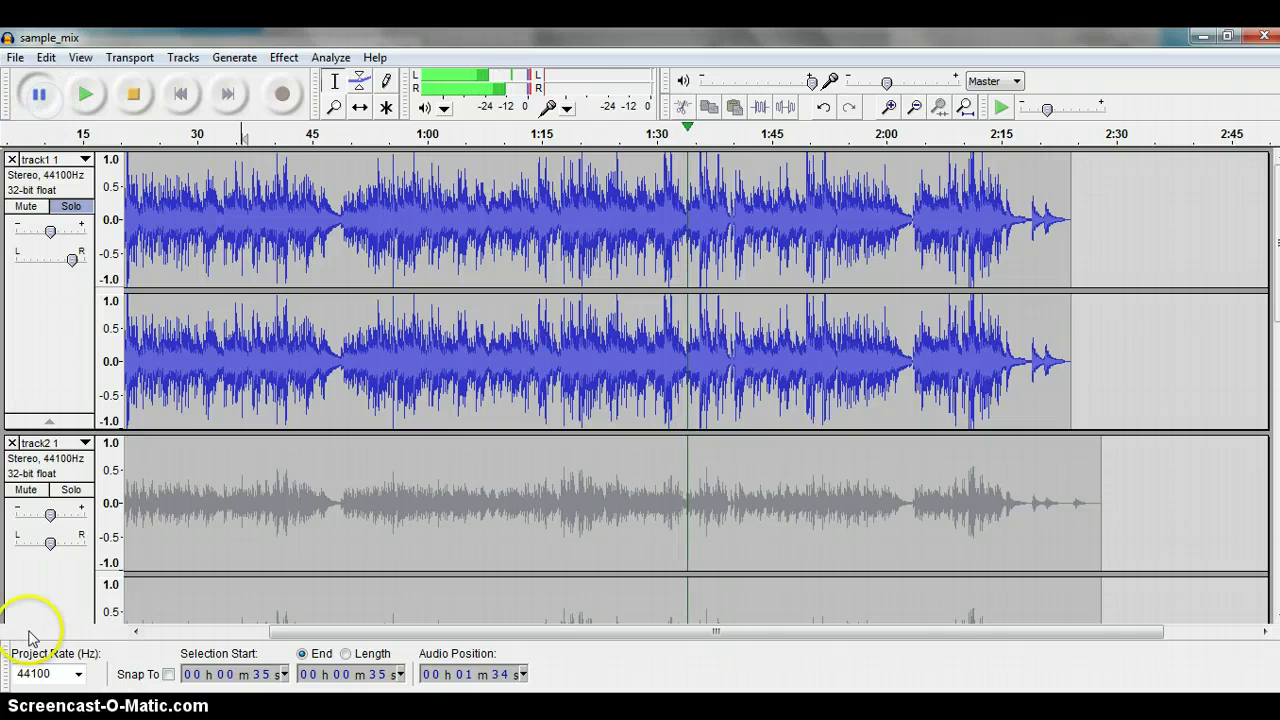
{"action": "key", "text": "space"}
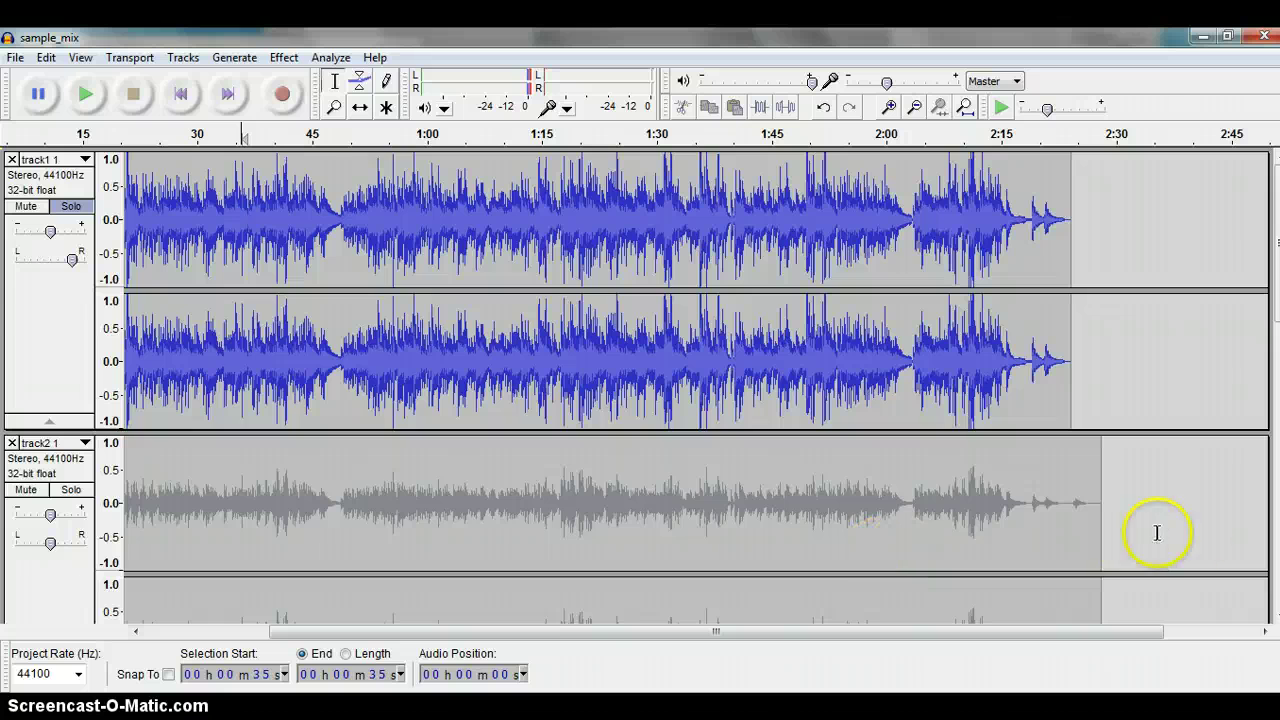
{"action": "scroll", "coordinate": [640, 384], "scroll_direction": "down", "scroll_amount": 5}
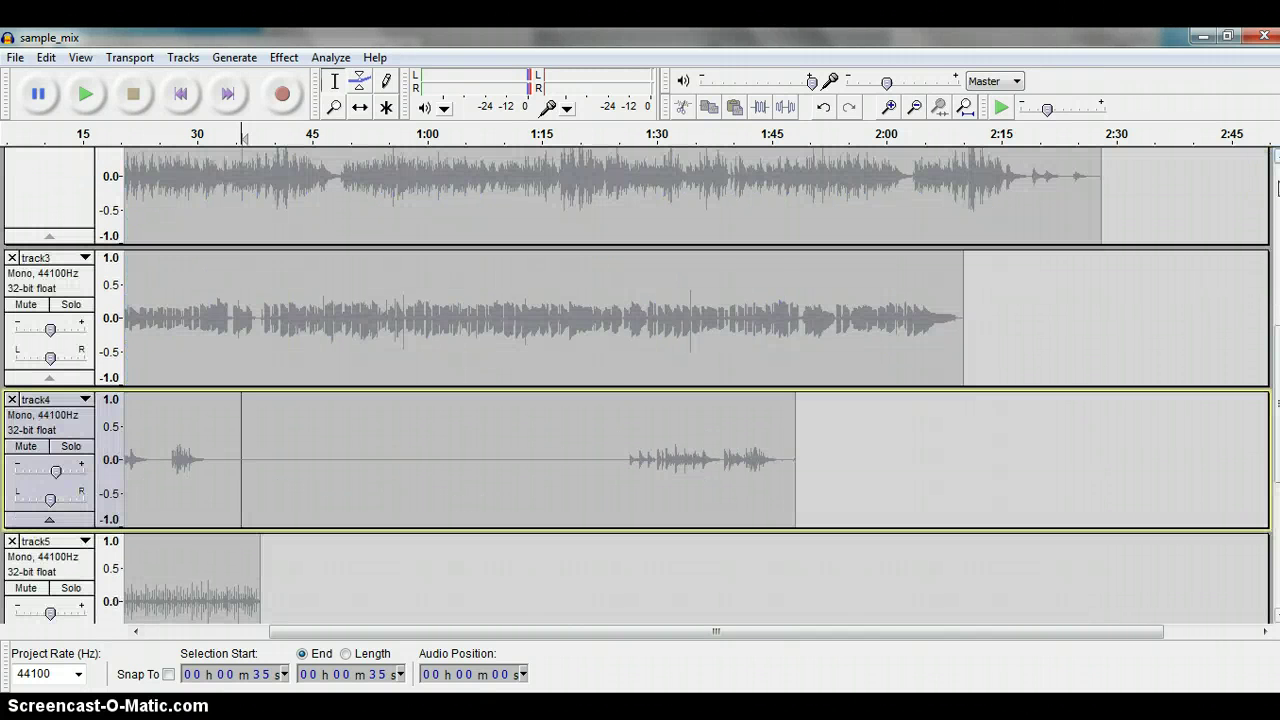
{"action": "scroll", "coordinate": [640, 384], "scroll_direction": "up", "scroll_amount": 5}
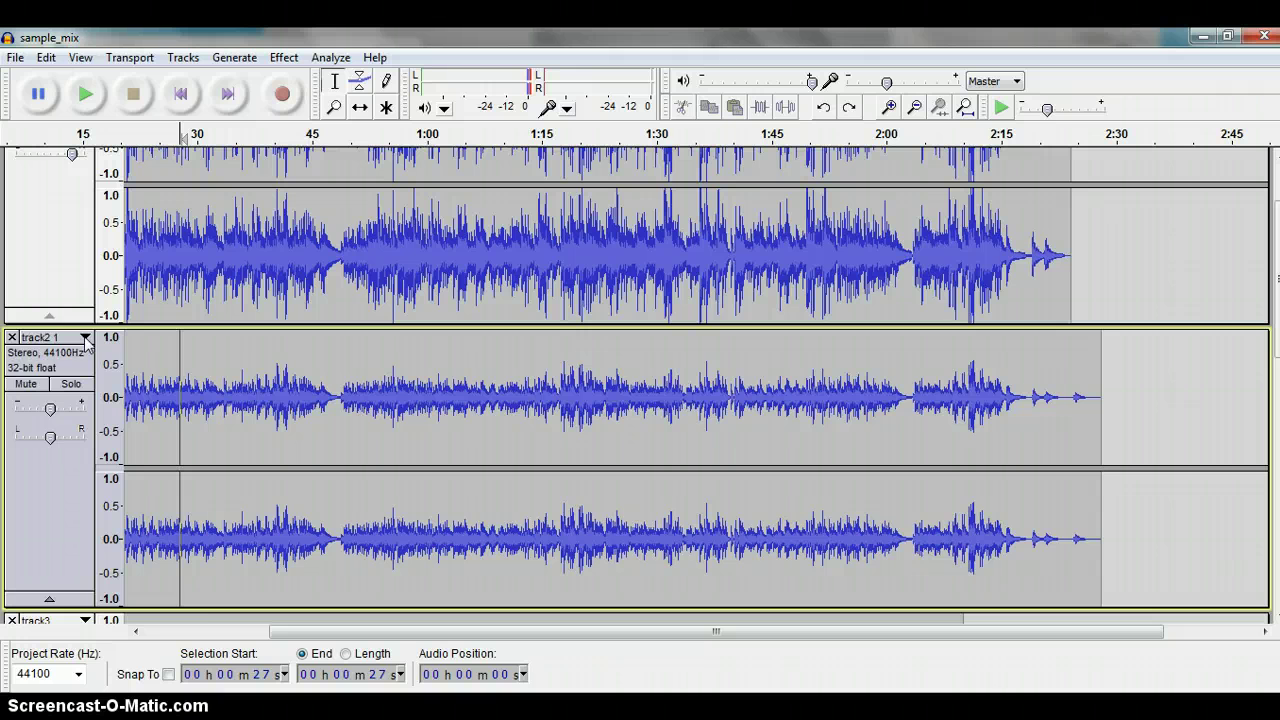
- Split the stereo track2 1 into two mono tracks and place the cursor at about 31 seconds in each
{"action": "left_click", "coordinate": [85, 340]}
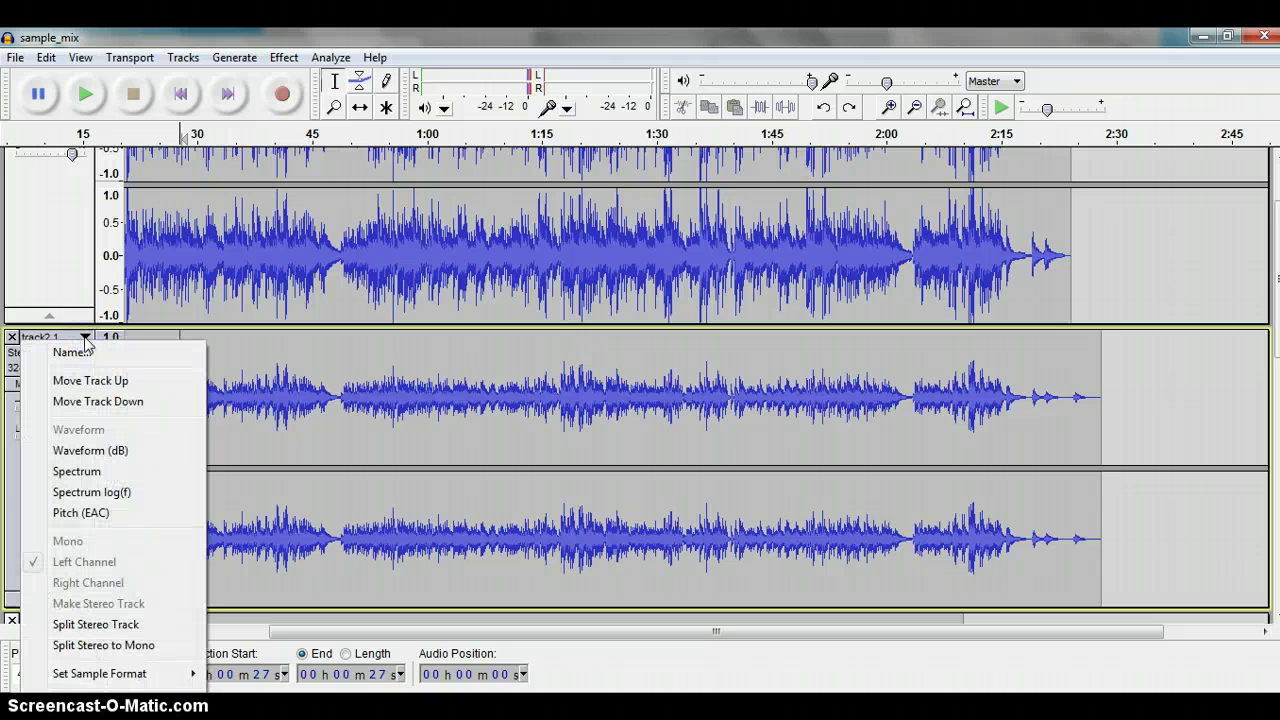
{"action": "left_click", "coordinate": [101, 648]}
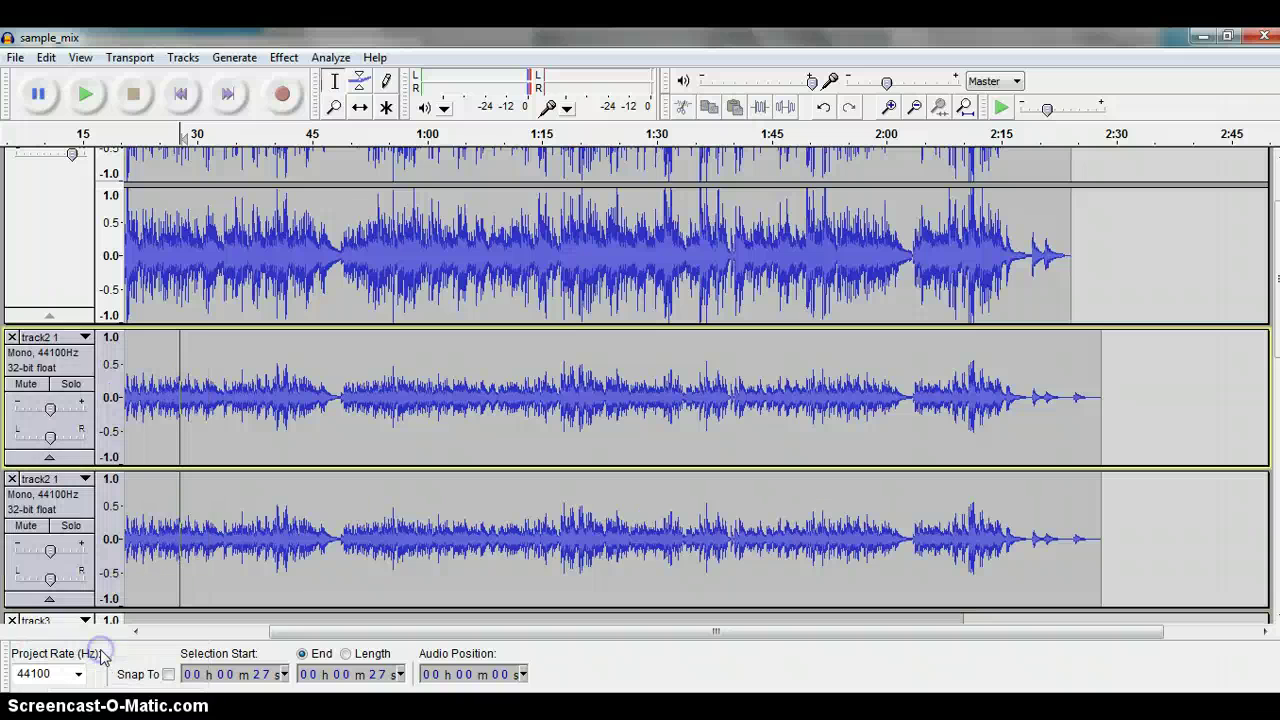
{"action": "left_click", "coordinate": [191, 543]}
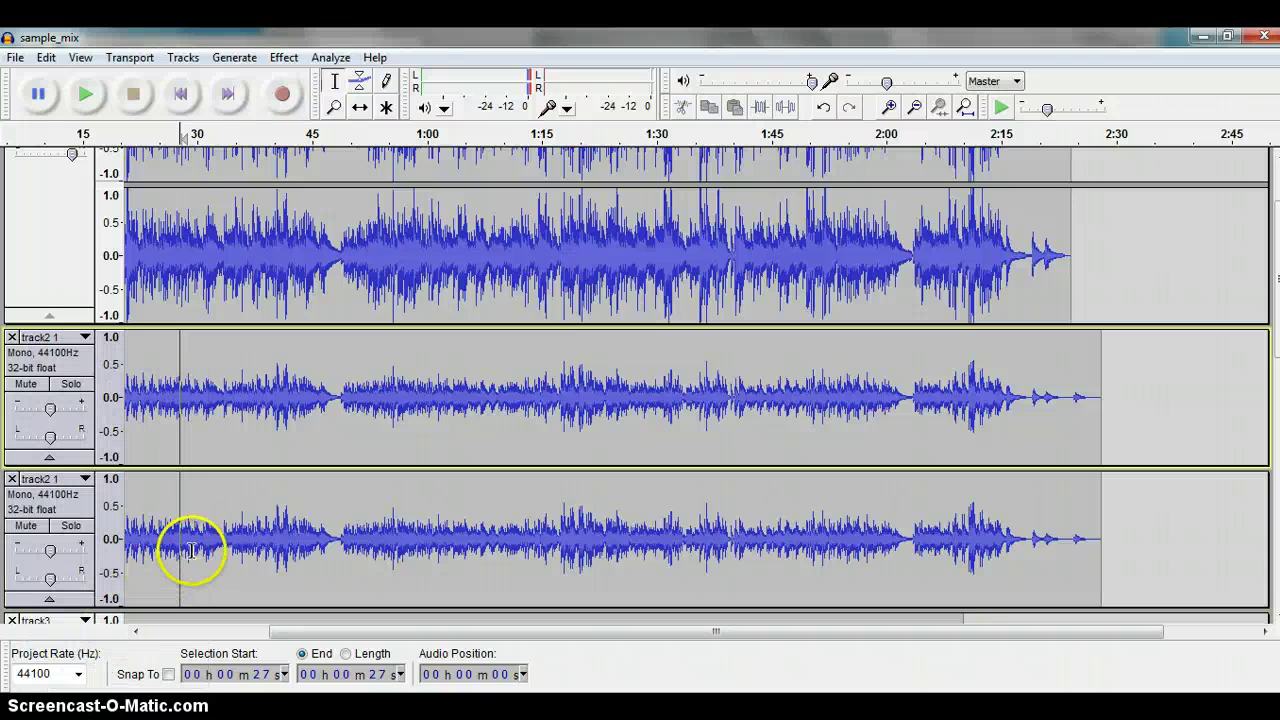
{"action": "left_click", "coordinate": [209, 398]}
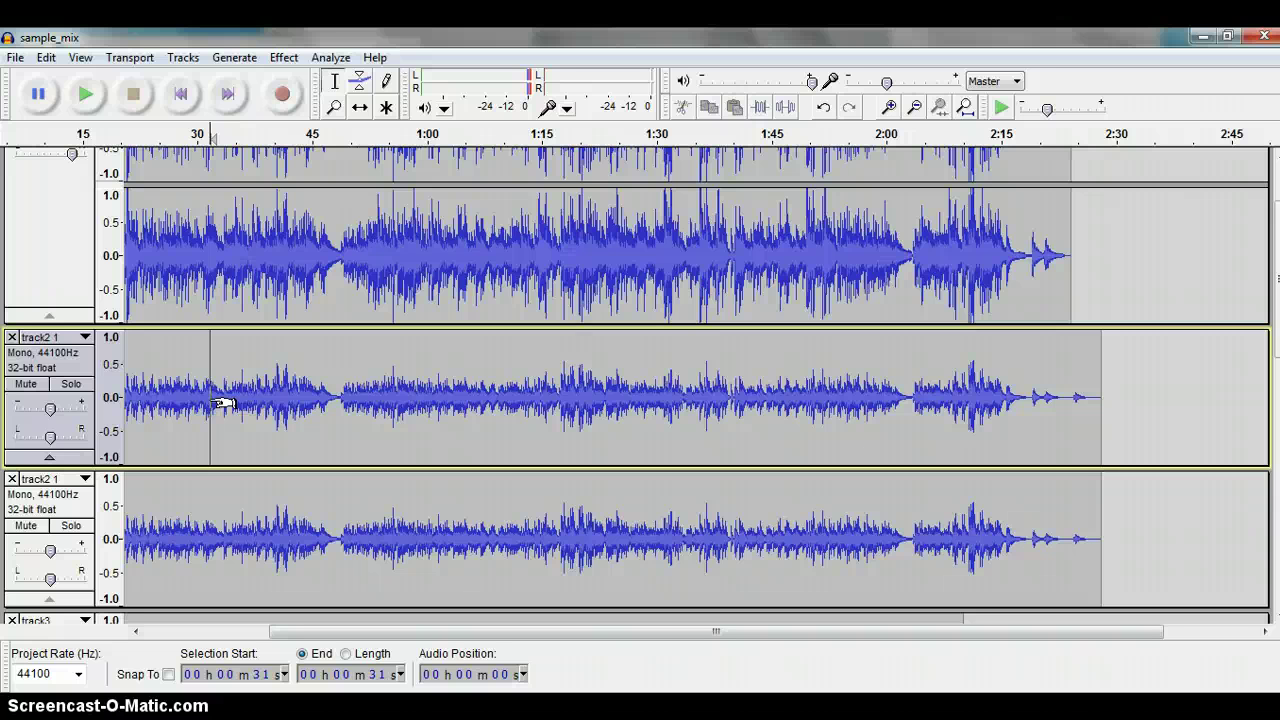
{"action": "left_click", "coordinate": [207, 533]}
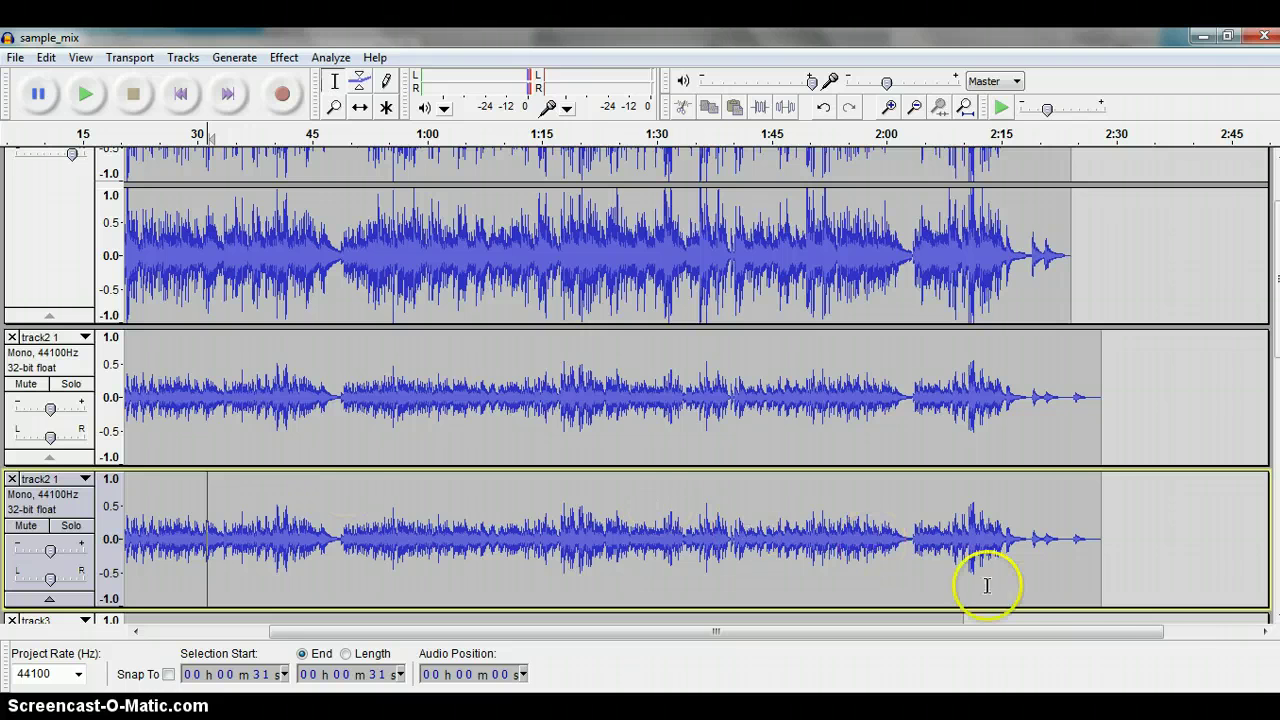
- Select track5 and track6 together and combine them into a single stereo track
{"action": "scroll", "coordinate": [640, 384], "scroll_direction": "down", "scroll_amount": 1}
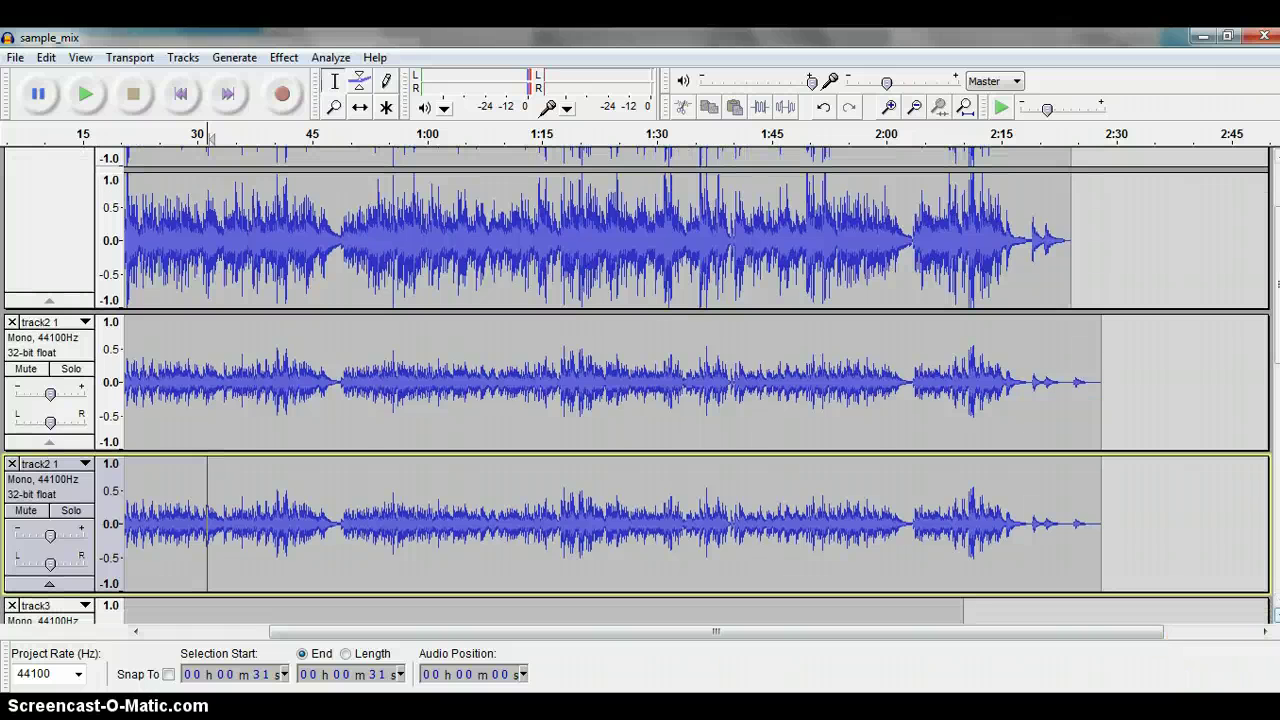
{"action": "scroll", "coordinate": [640, 384], "scroll_direction": "down", "scroll_amount": 5}
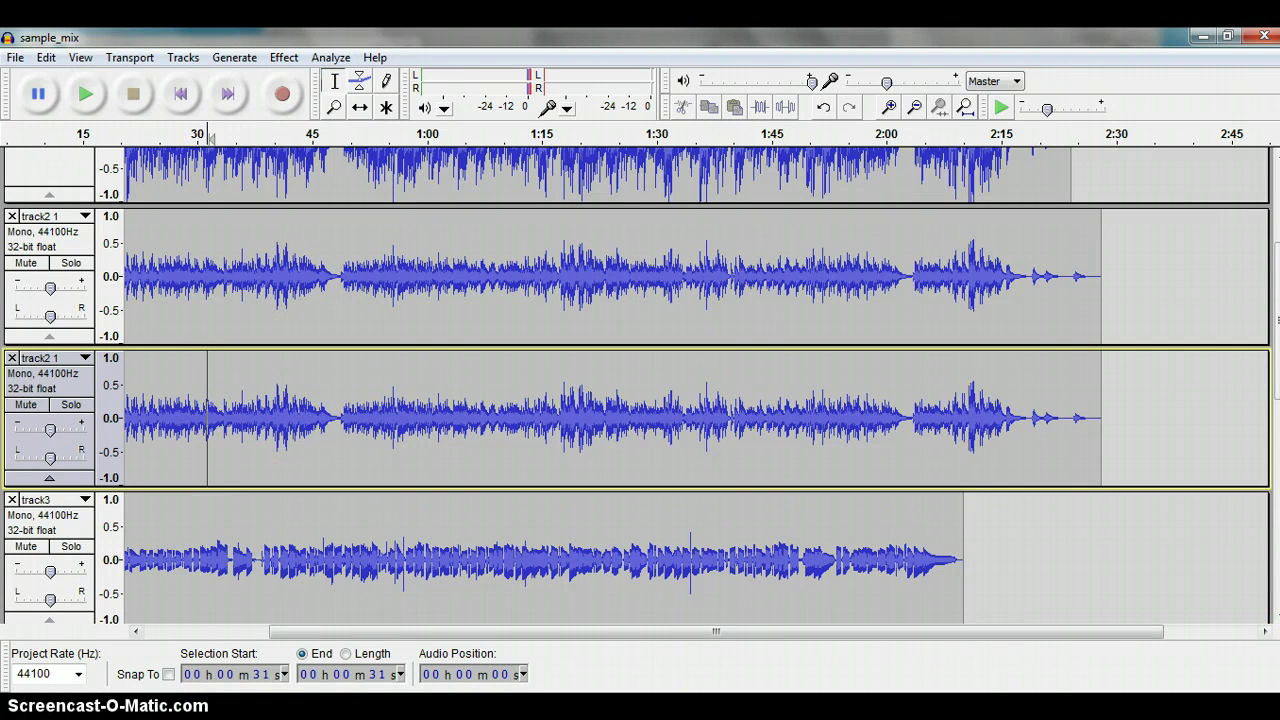
{"action": "scroll", "coordinate": [640, 384], "scroll_direction": "down", "scroll_amount": 5}
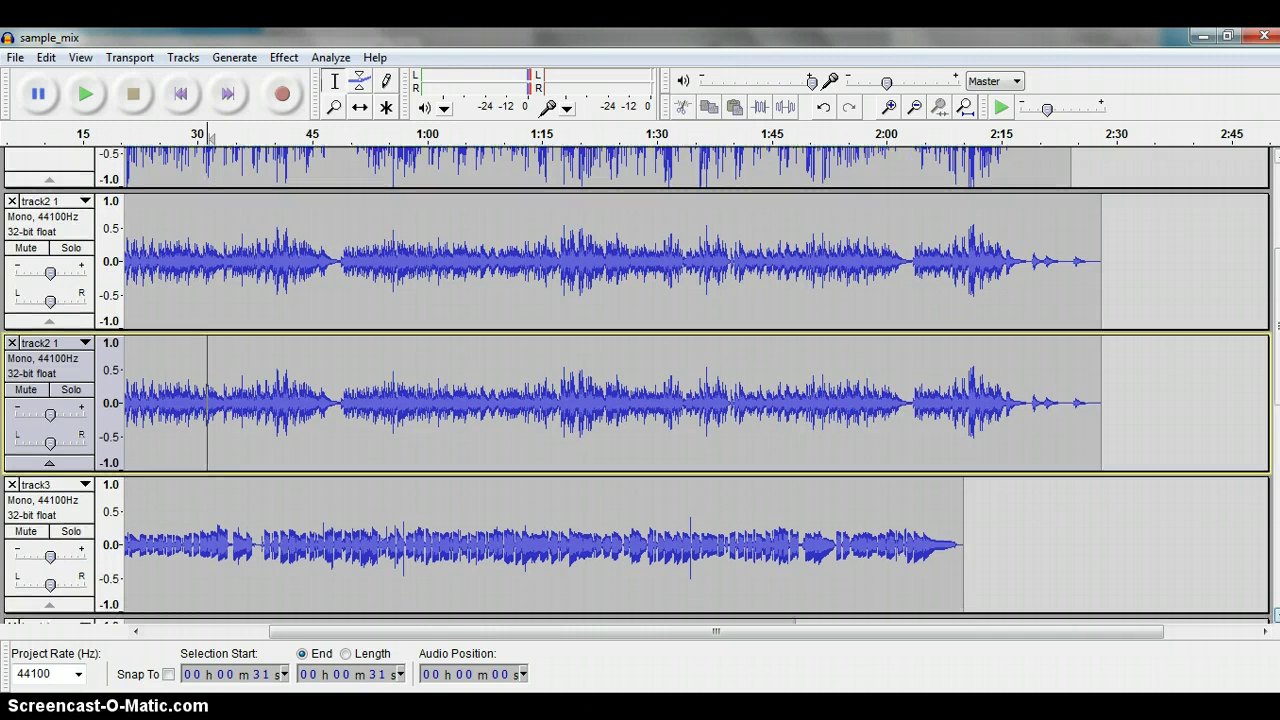
{"action": "scroll", "coordinate": [640, 384], "scroll_direction": "down", "scroll_amount": 5}
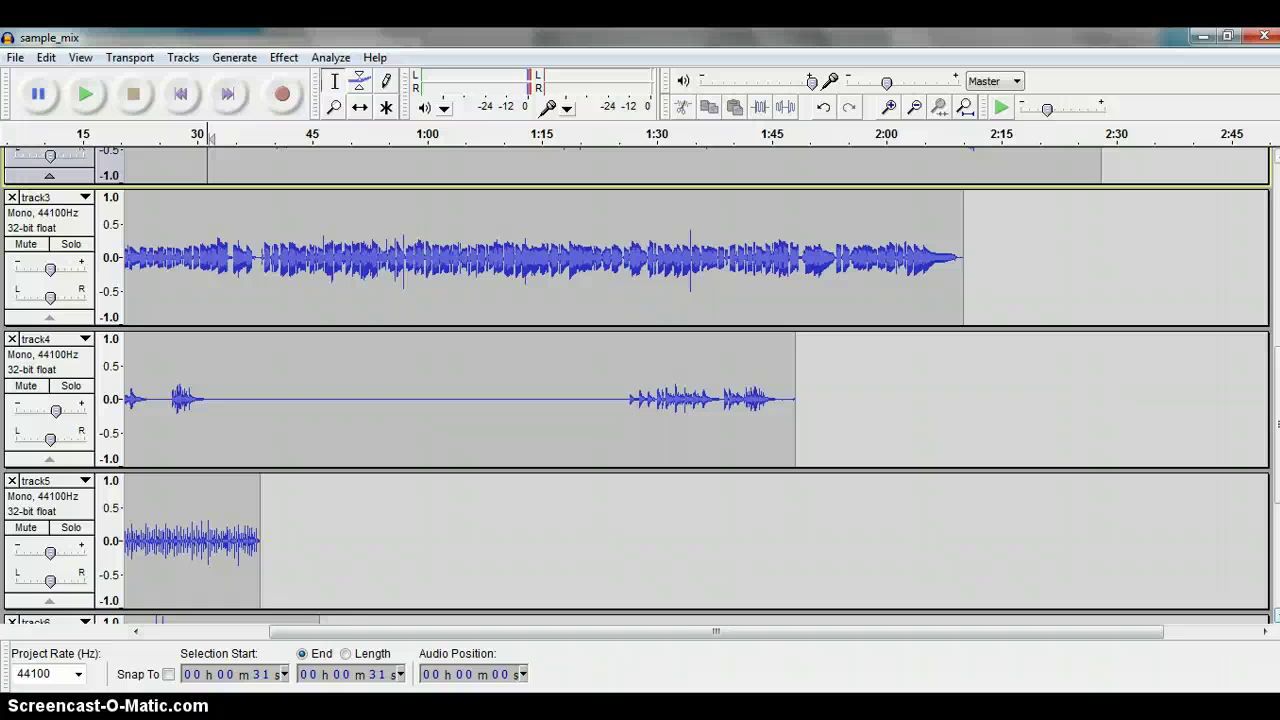
{"action": "scroll", "coordinate": [640, 384], "scroll_direction": "down", "scroll_amount": 6}
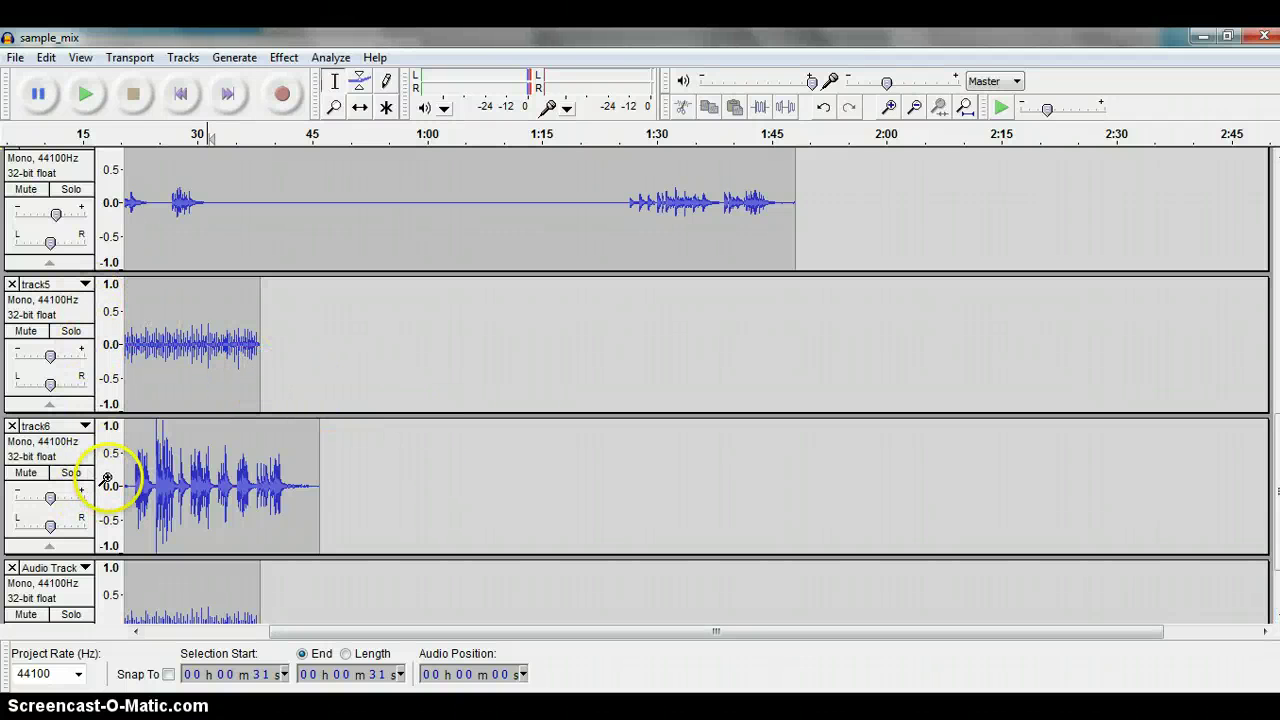
{"action": "left_click", "coordinate": [52, 313]}
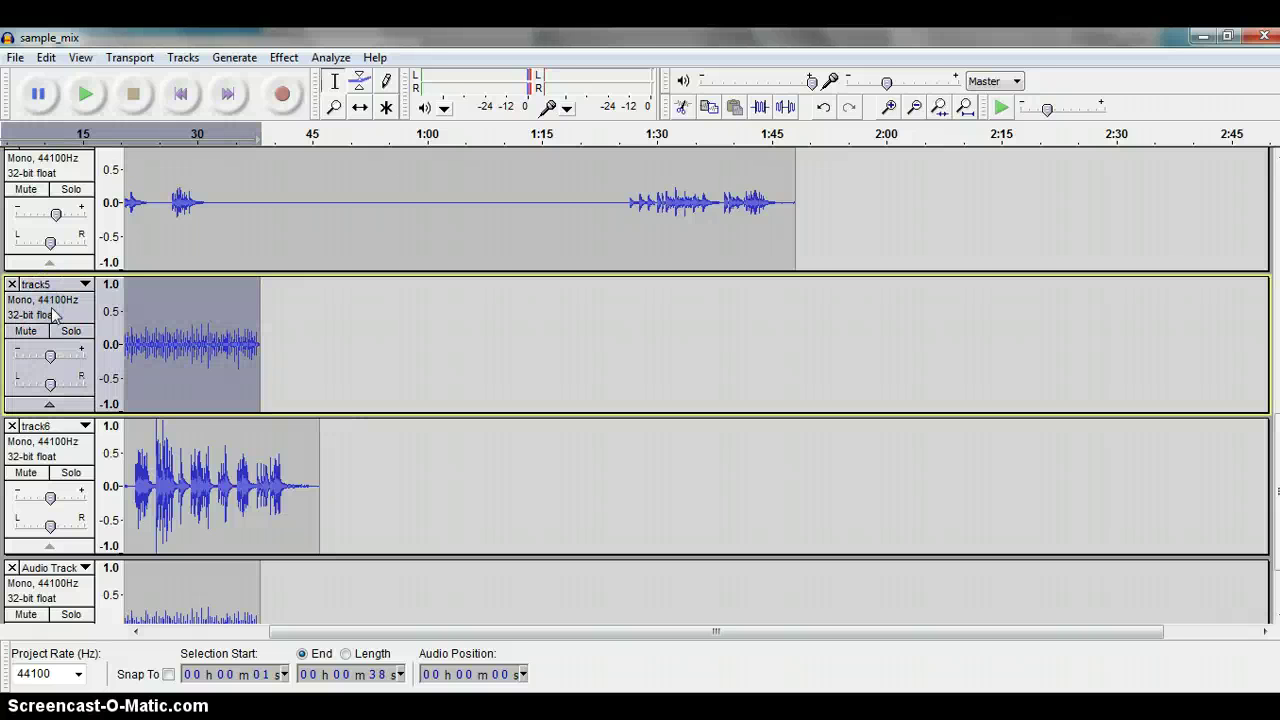
{"action": "left_click_drag", "start_coordinate": [51, 307], "coordinate": [46, 455]}
{"action": "left_click", "coordinate": [46, 452], "text": "shift"}
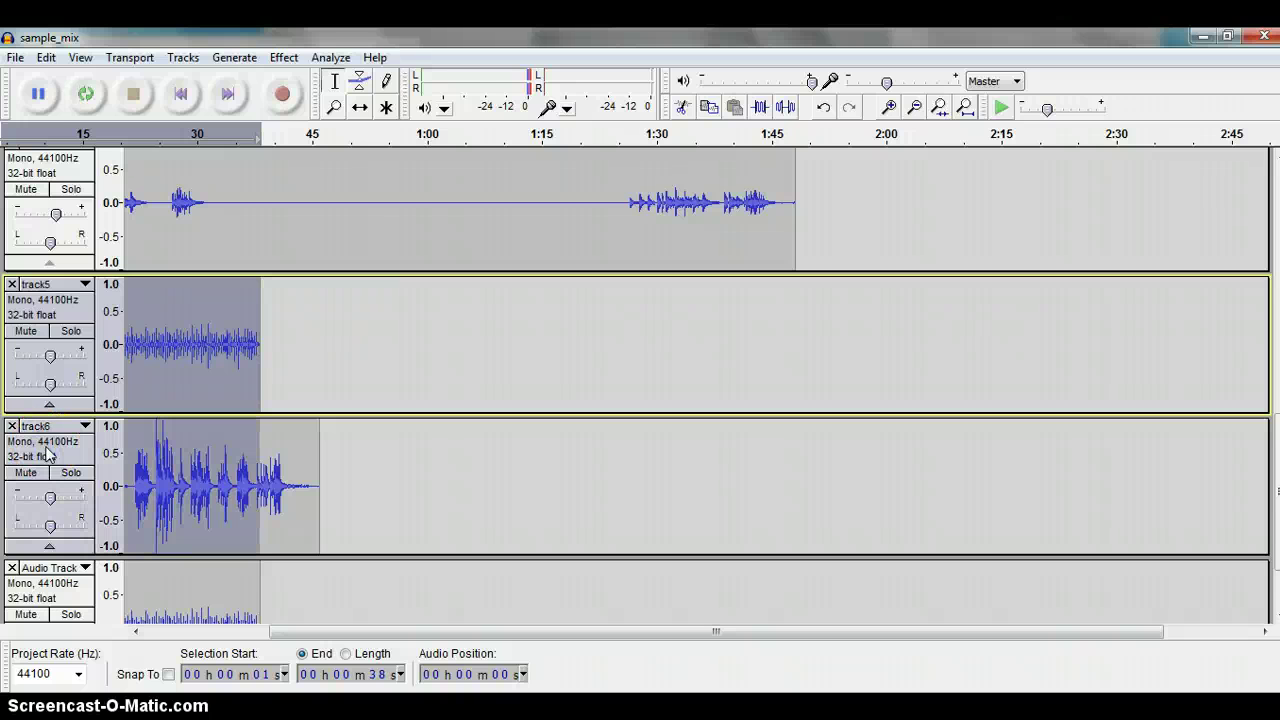
{"action": "left_click", "coordinate": [46, 452], "text": "shift"}
{"action": "left_click", "coordinate": [46, 452], "text": "shift"}
{"action": "left_click", "coordinate": [46, 452]}
{"action": "left_click", "coordinate": [68, 312]}
{"action": "left_click", "coordinate": [85, 285]}
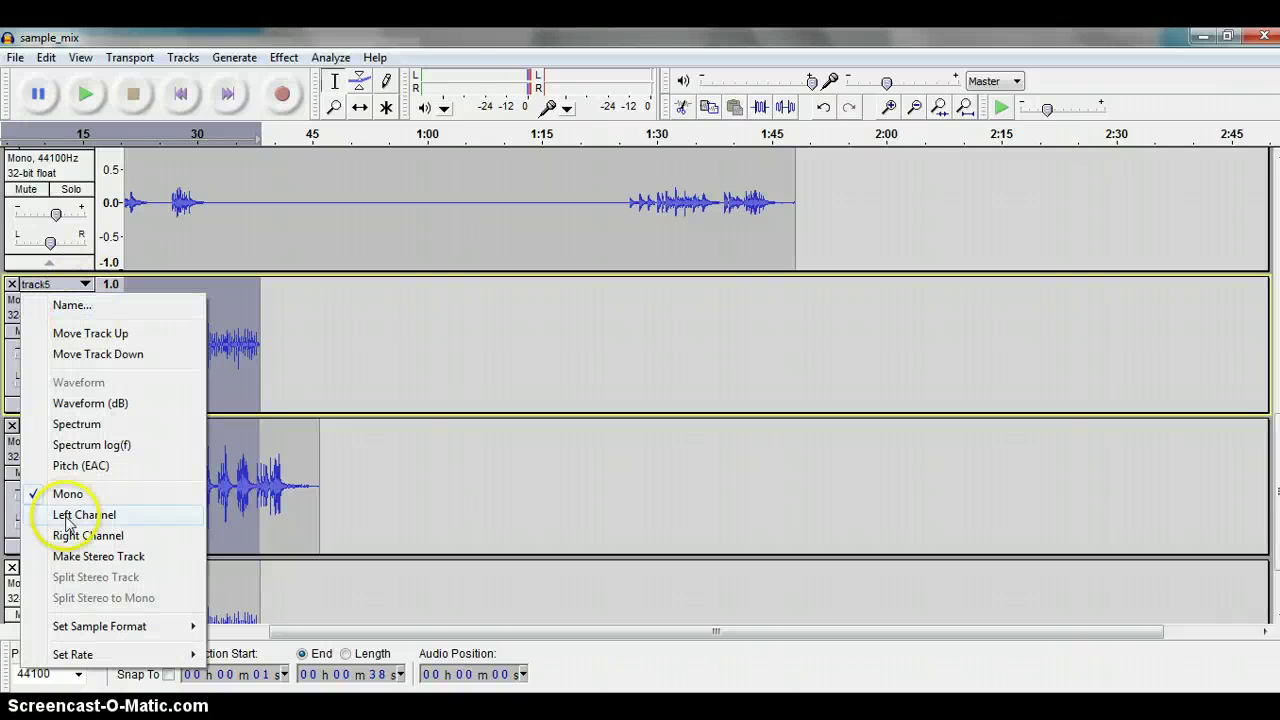
{"action": "left_click", "coordinate": [86, 557]}
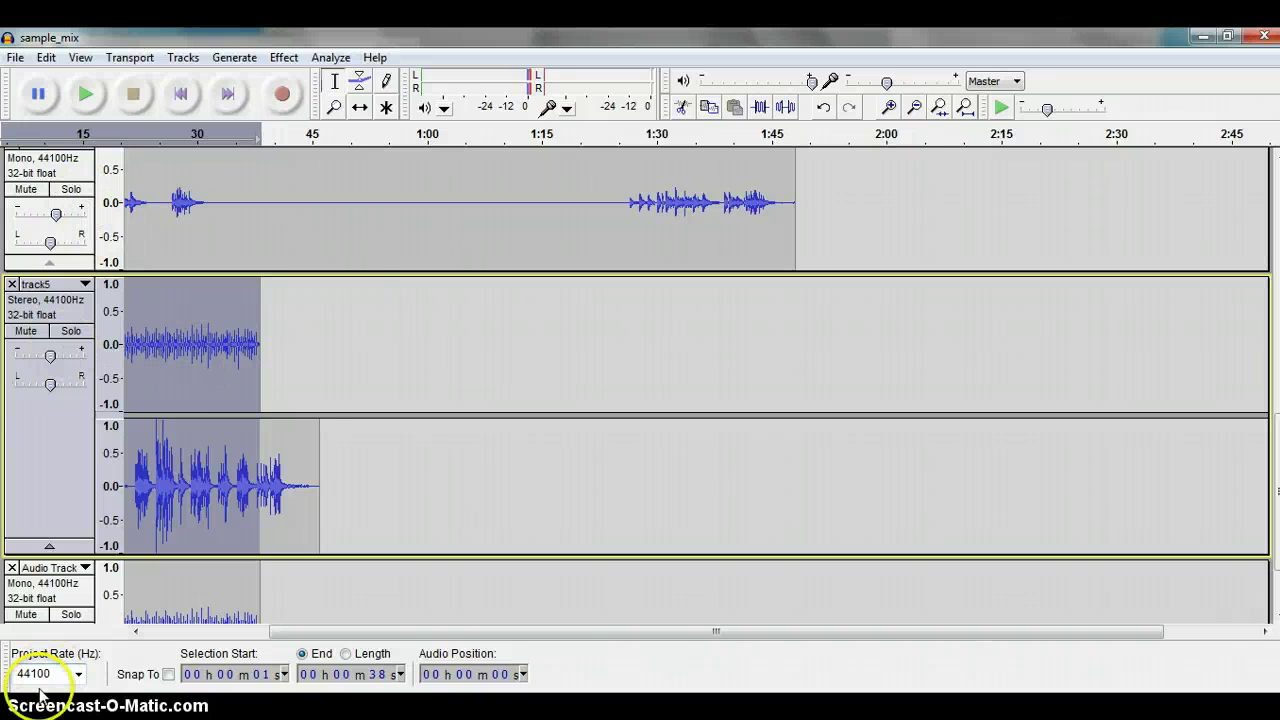
- Play the selected range, solo the combined stereo track5 during playback, and stop
{"action": "left_click", "coordinate": [89, 94]}
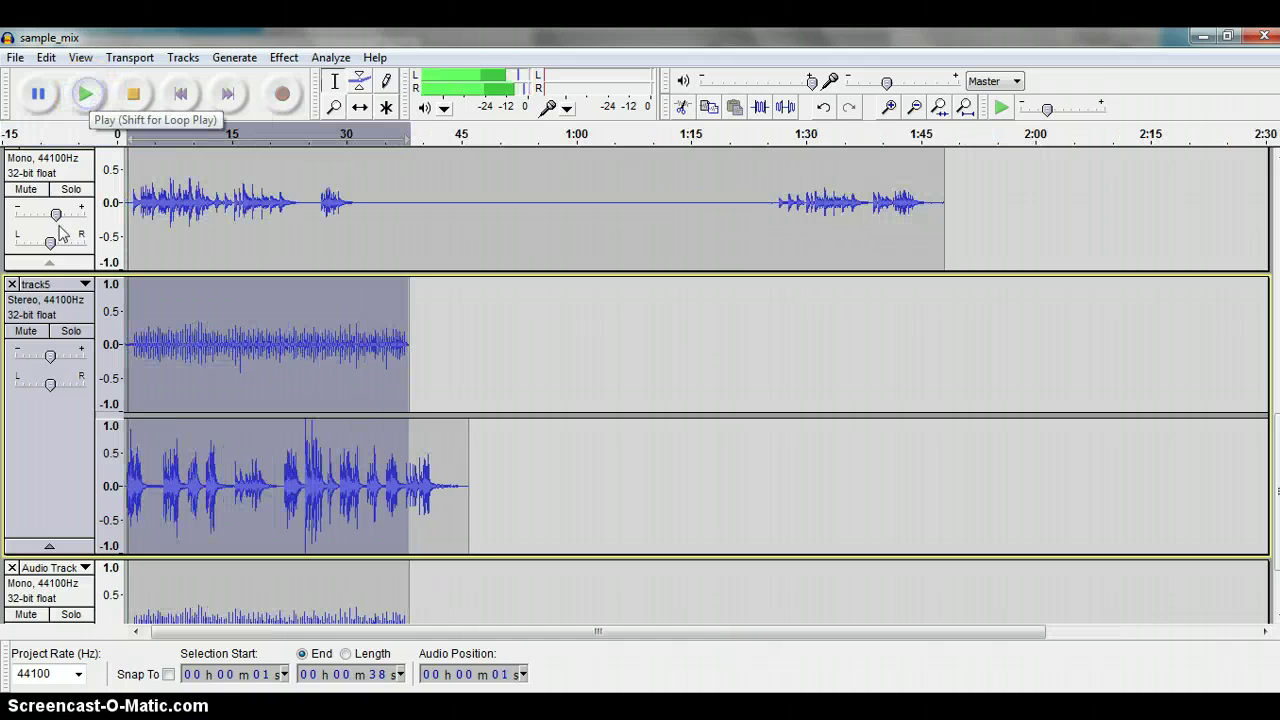
{"action": "left_click", "coordinate": [70, 335]}
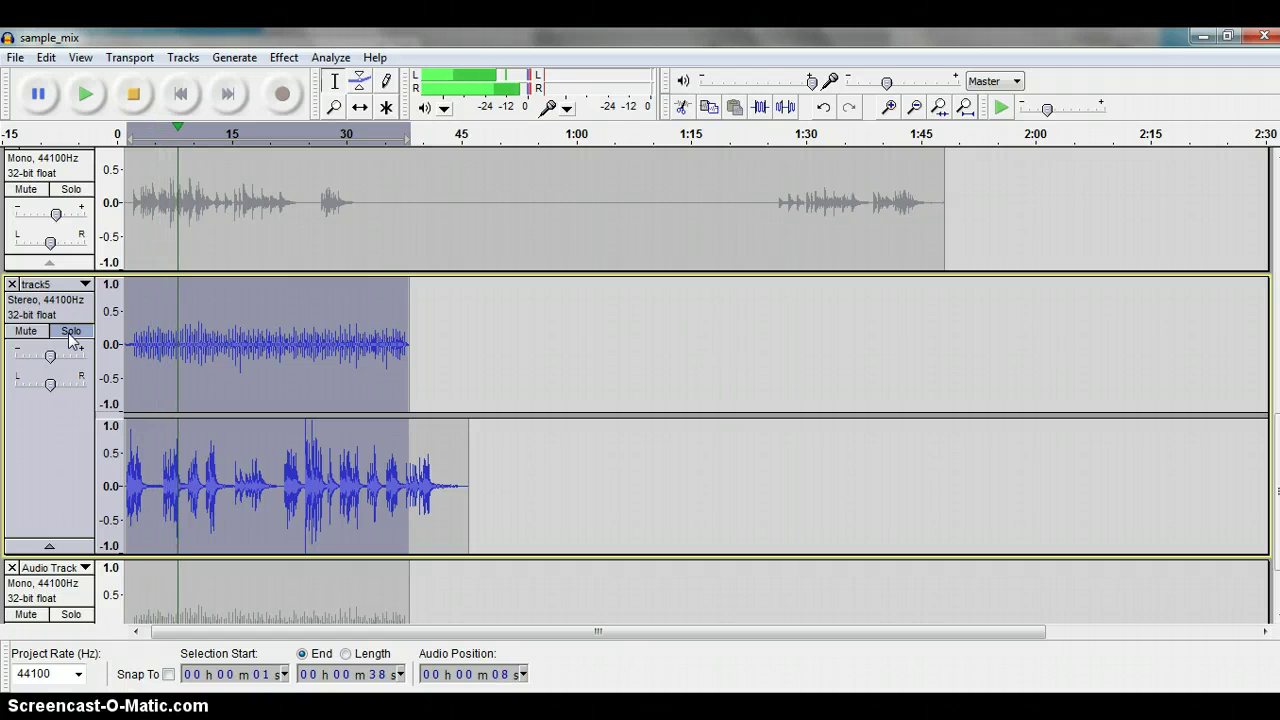
{"action": "left_click", "coordinate": [37, 96]}
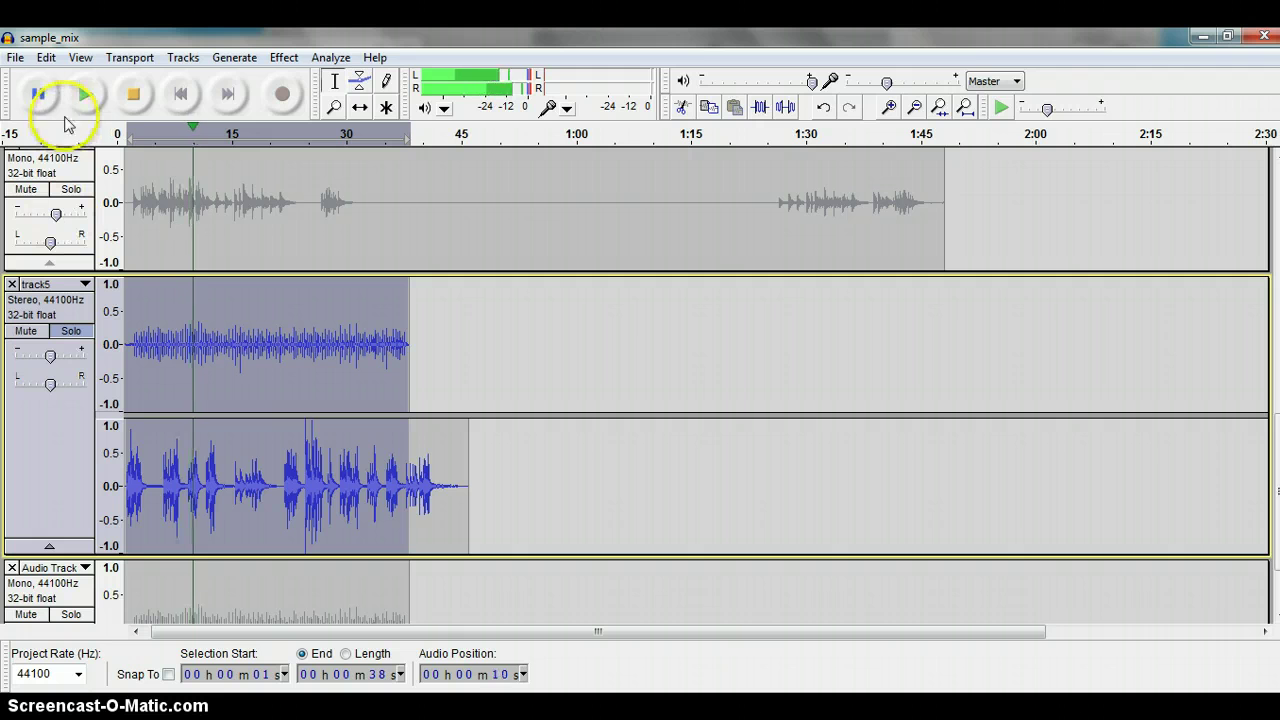
{"action": "left_click", "coordinate": [133, 100]}
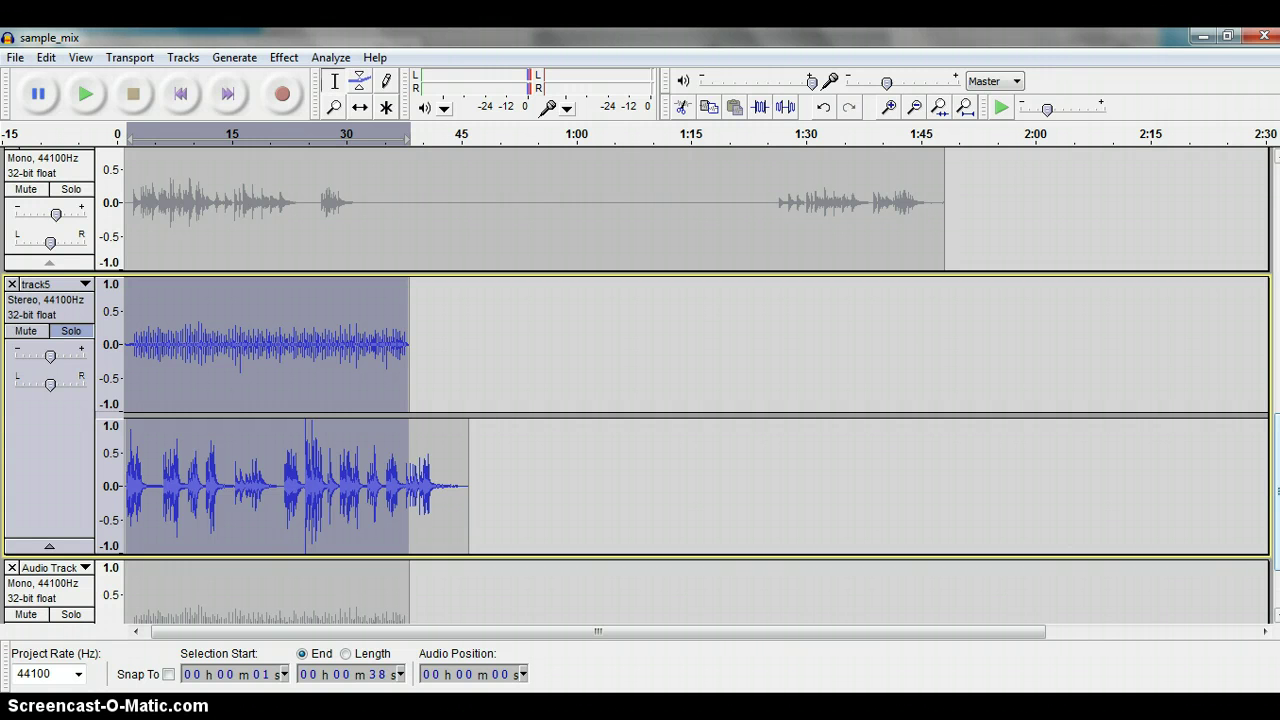
- Place the cursor at 57 seconds in the mono Audio Track and turn off solo on track5
{"action": "left_click_drag", "start_coordinate": [1276, 490], "coordinate": [1276, 527]}
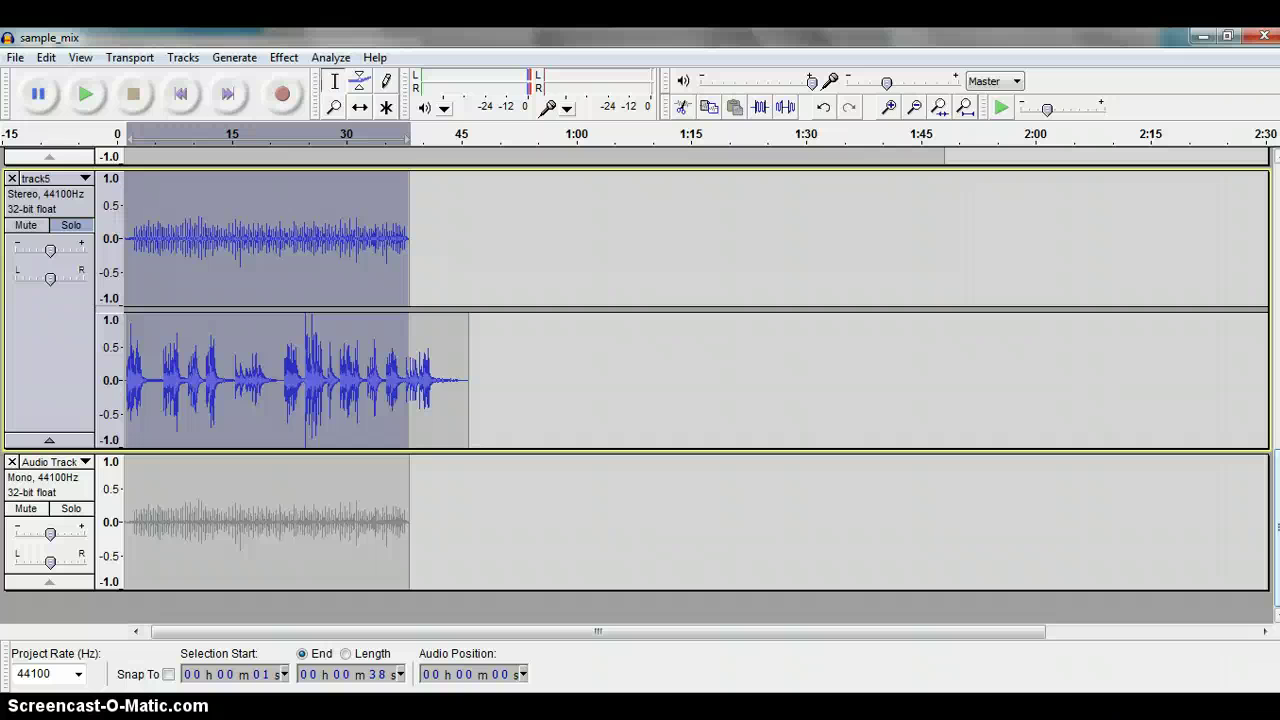
{"action": "left_click", "coordinate": [556, 547]}
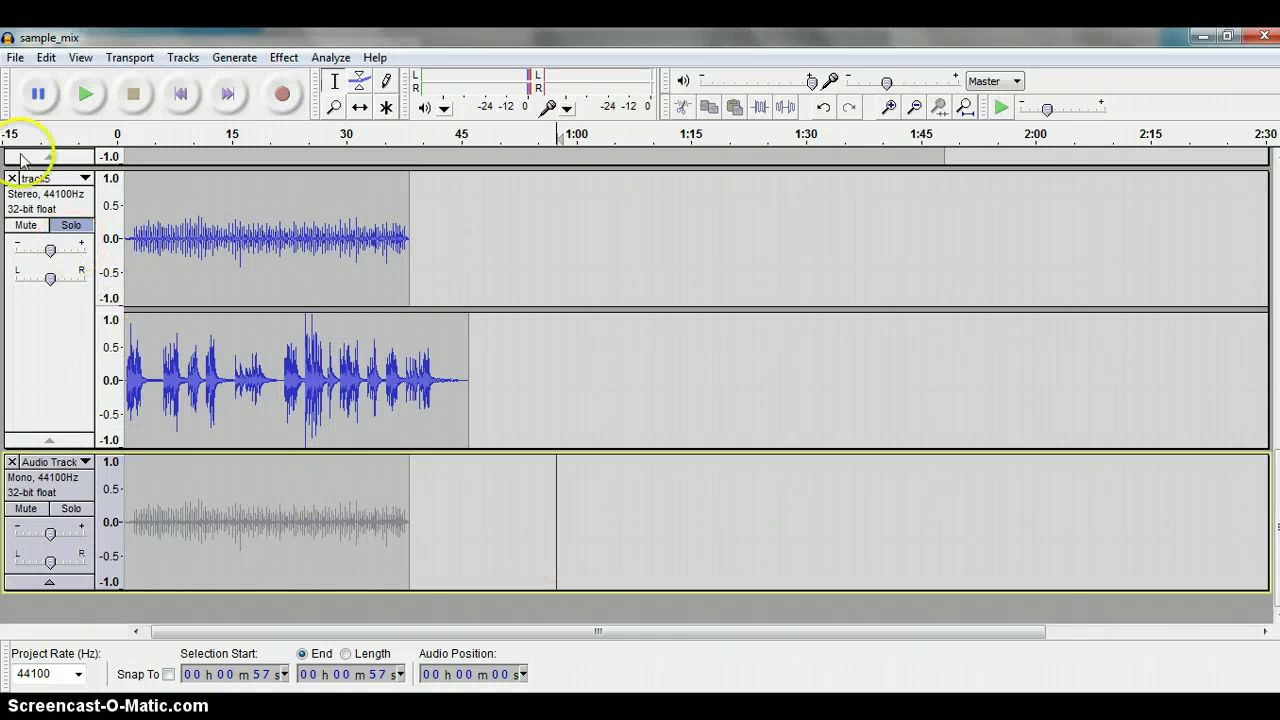
{"action": "left_click", "coordinate": [72, 226]}
{"action": "left_click", "coordinate": [72, 226]}
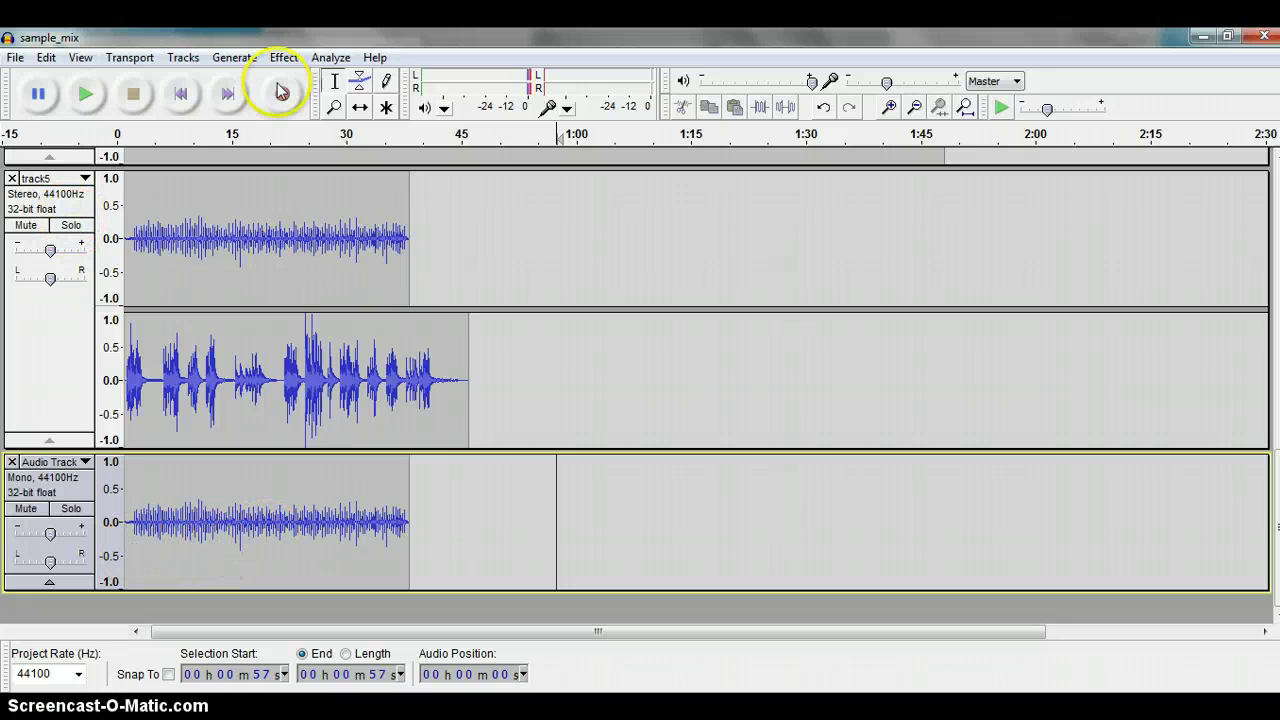
- Shape the Audio Track with the Envelope tool: lower the volume near 5 seconds, peak near 21 seconds, and reduce it near 28 seconds
{"action": "left_click", "coordinate": [361, 86]}
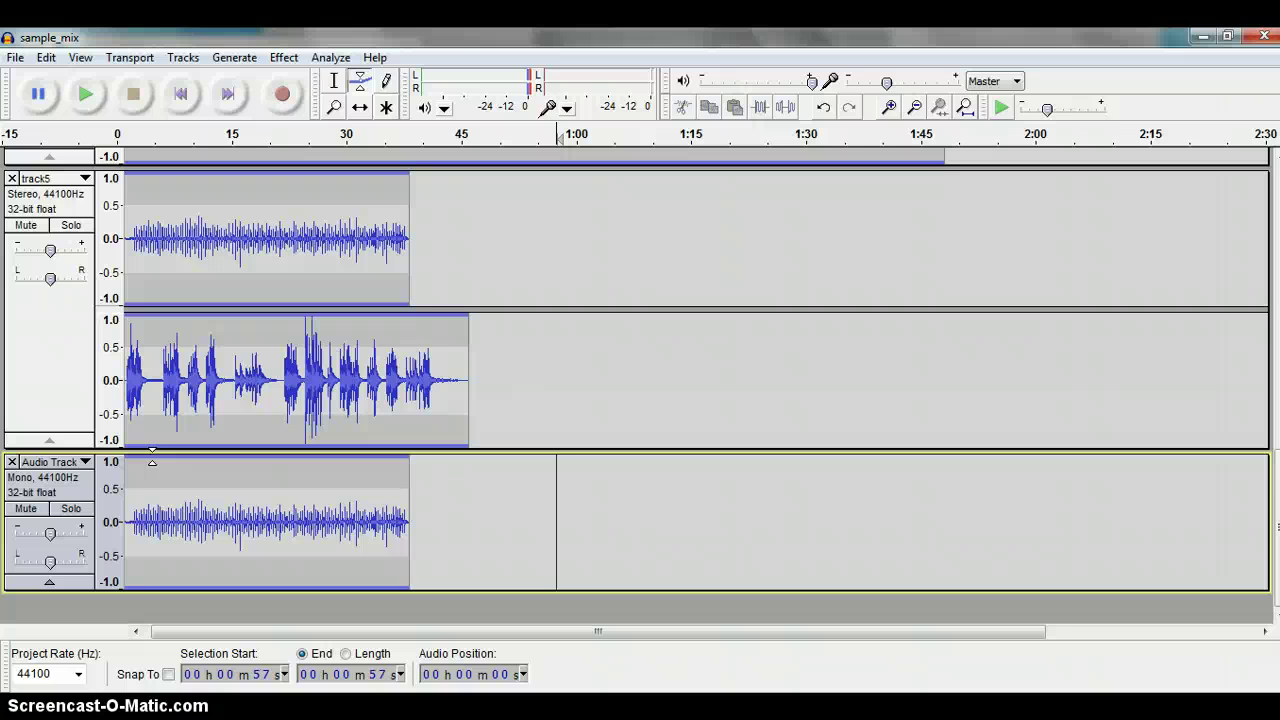
{"action": "left_click", "coordinate": [152, 459]}
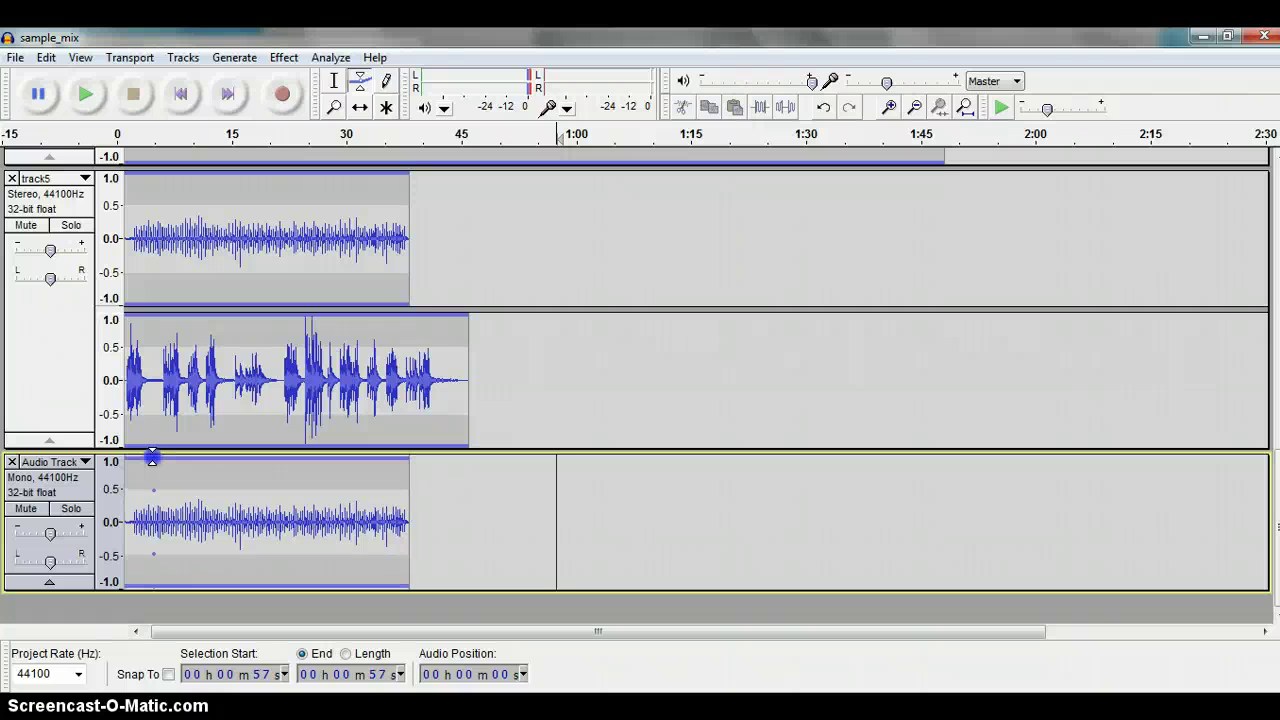
{"action": "left_click_drag", "start_coordinate": [152, 458], "coordinate": [277, 453]}
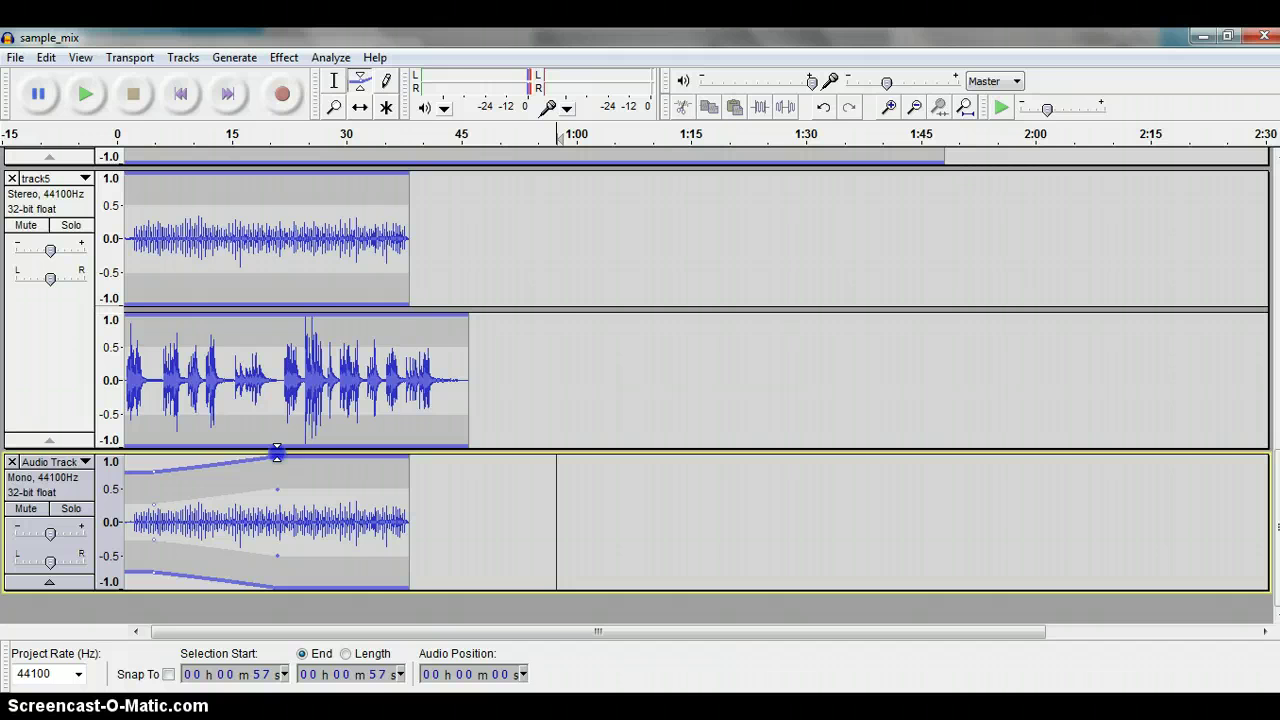
{"action": "key", "text": "ctrl+shift+k"}
{"action": "left_click_drag", "start_coordinate": [326, 459], "coordinate": [329, 477]}
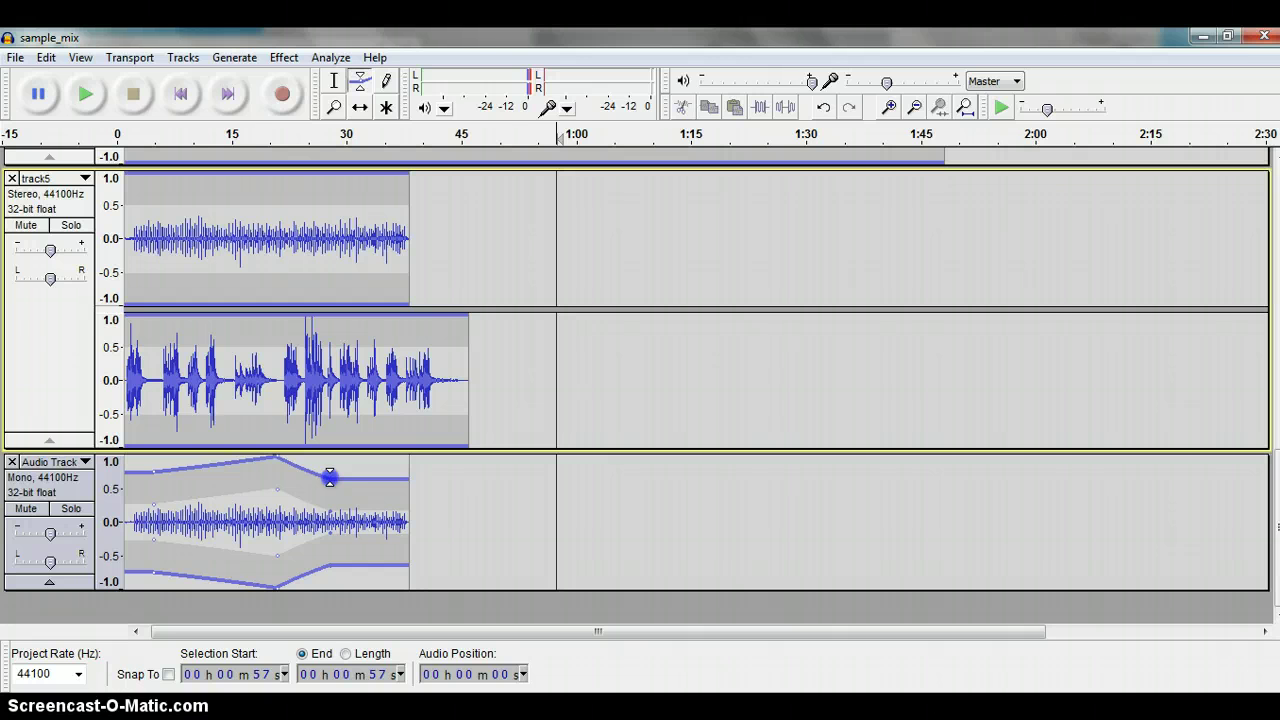
- Add an envelope dip at about 11 seconds in the Audio Track and adjust the peak point near 21 seconds
{"action": "left_click", "coordinate": [297, 538]}
{"action": "left_click_drag", "start_coordinate": [206, 457], "coordinate": [204, 490]}
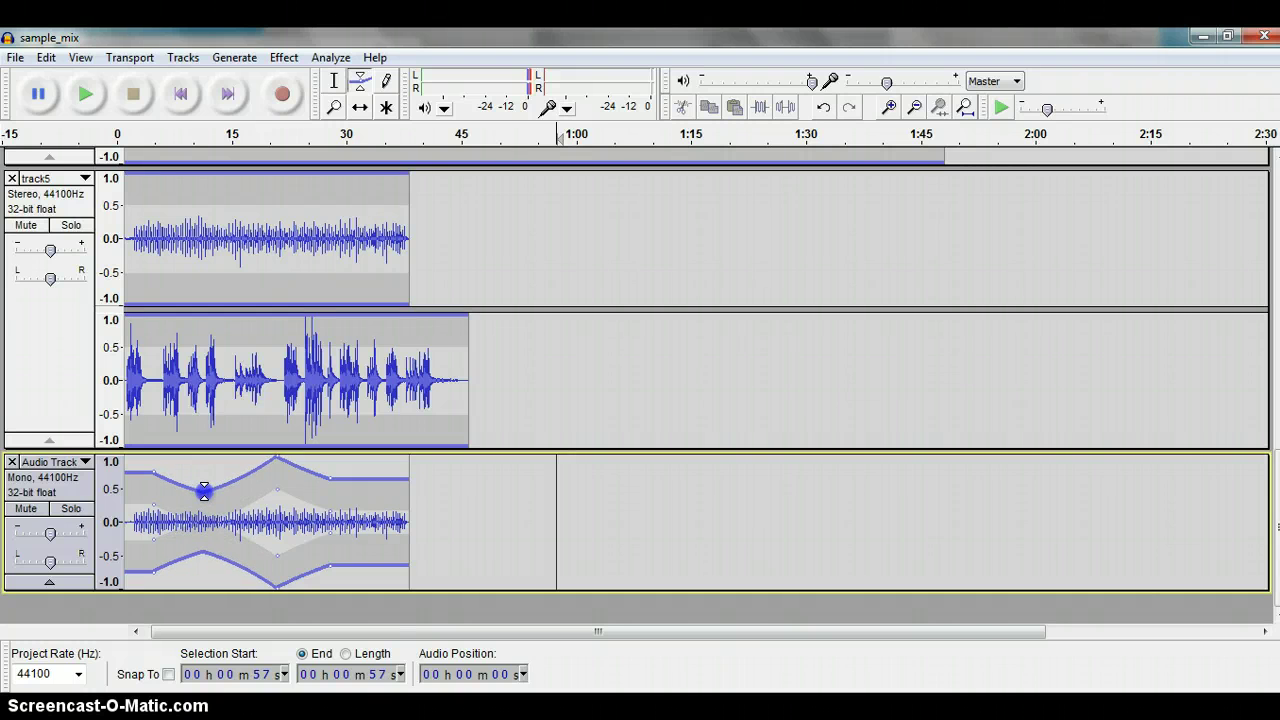
{"action": "mouse_move", "coordinate": [276, 461]}
{"action": "left_mouse_down"}
{"action": "mouse_move", "coordinate": [279, 443]}
{"action": "mouse_move", "coordinate": [272, 477]}
{"action": "mouse_move", "coordinate": [275, 456]}
{"action": "left_mouse_up"}
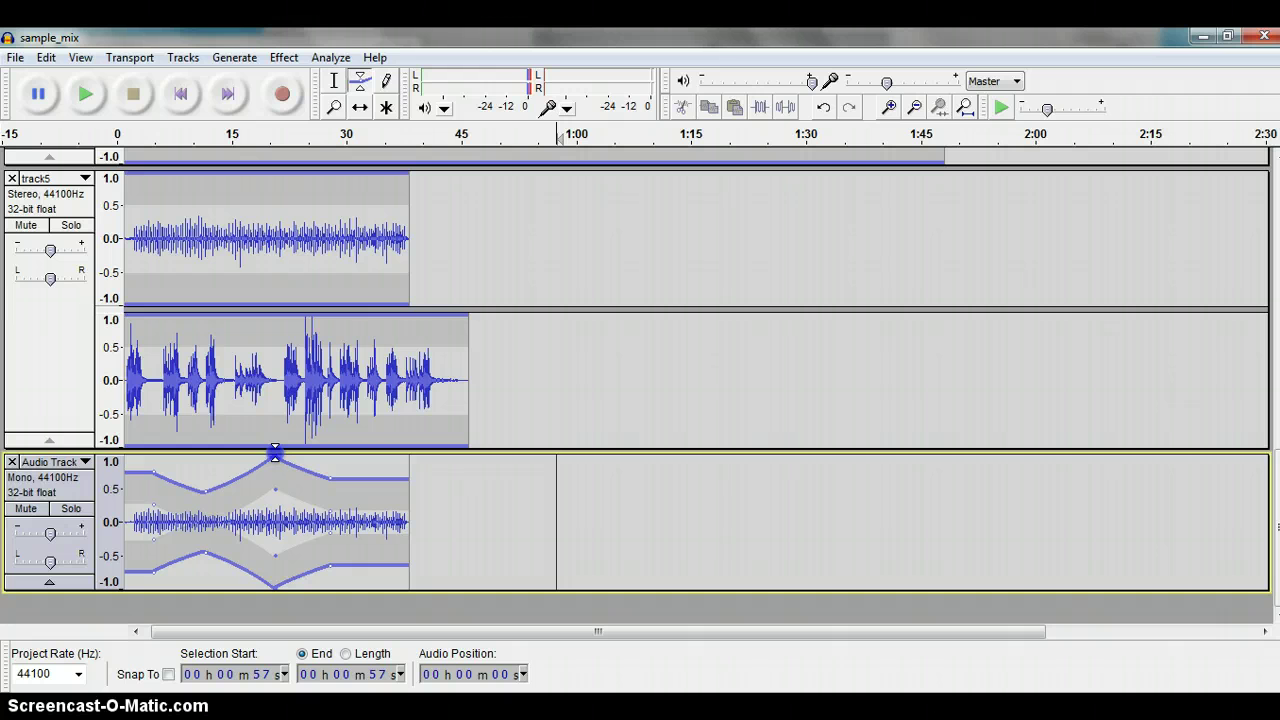
{"action": "key", "text": "ctrl+shift+k"}
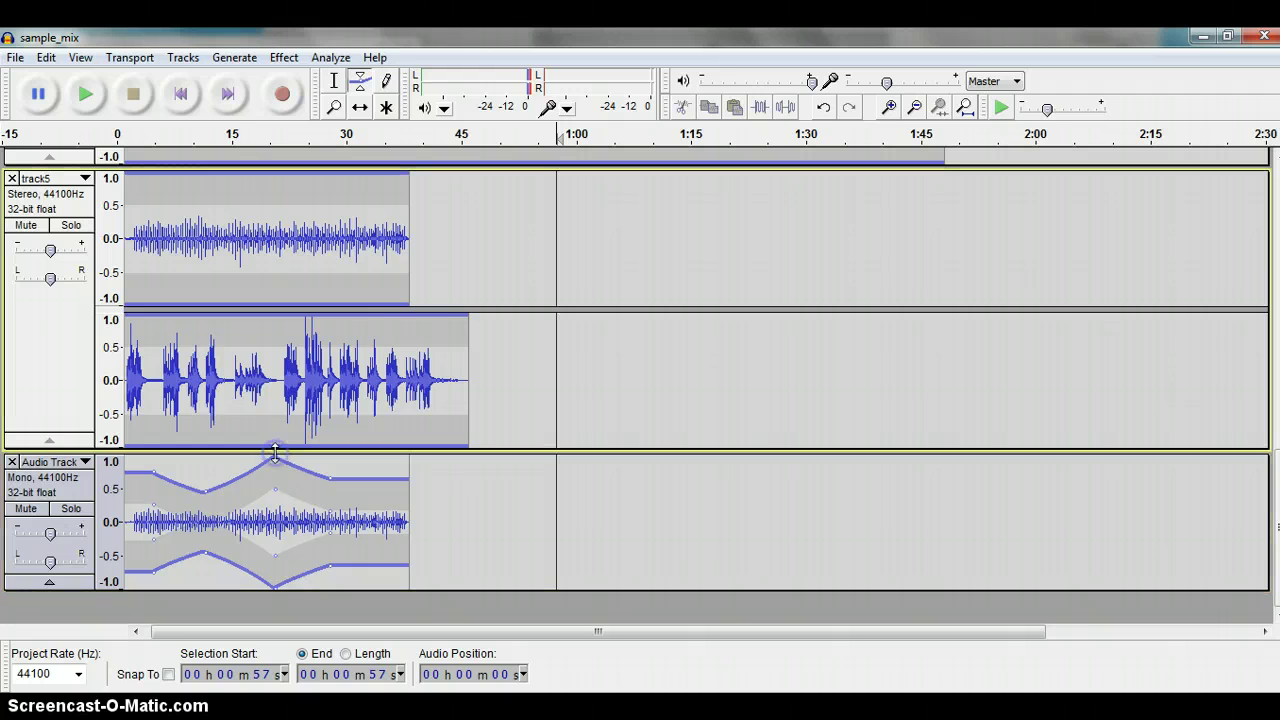
- Play the mix from 57 seconds, solo the Audio Track during playback, and stop
{"action": "left_click", "coordinate": [84, 104]}
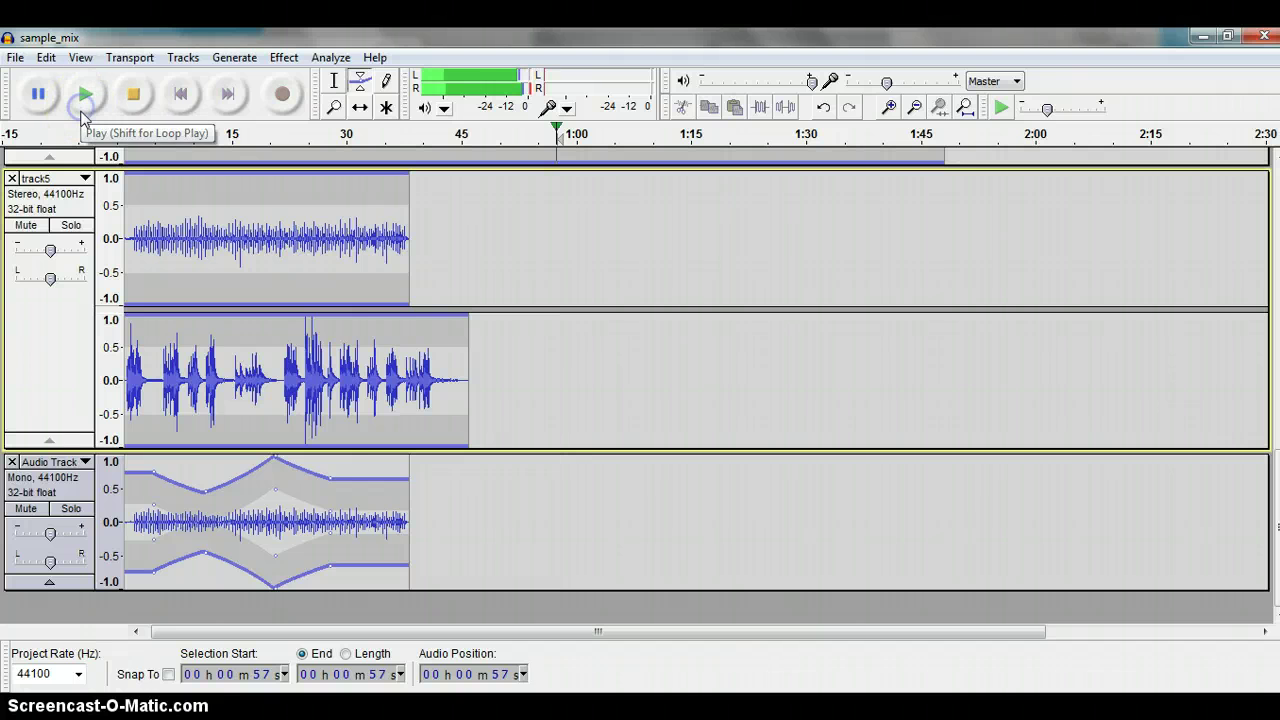
{"action": "left_click", "coordinate": [70, 510]}
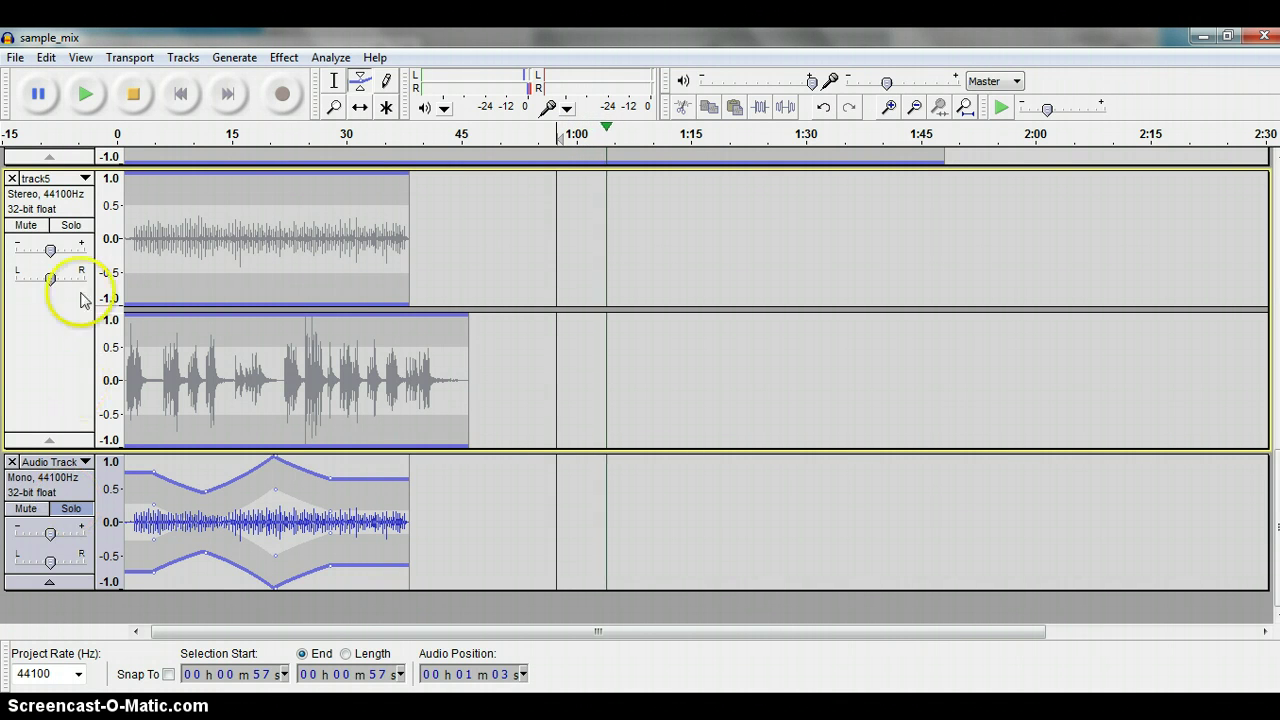
{"action": "left_click", "coordinate": [123, 100]}
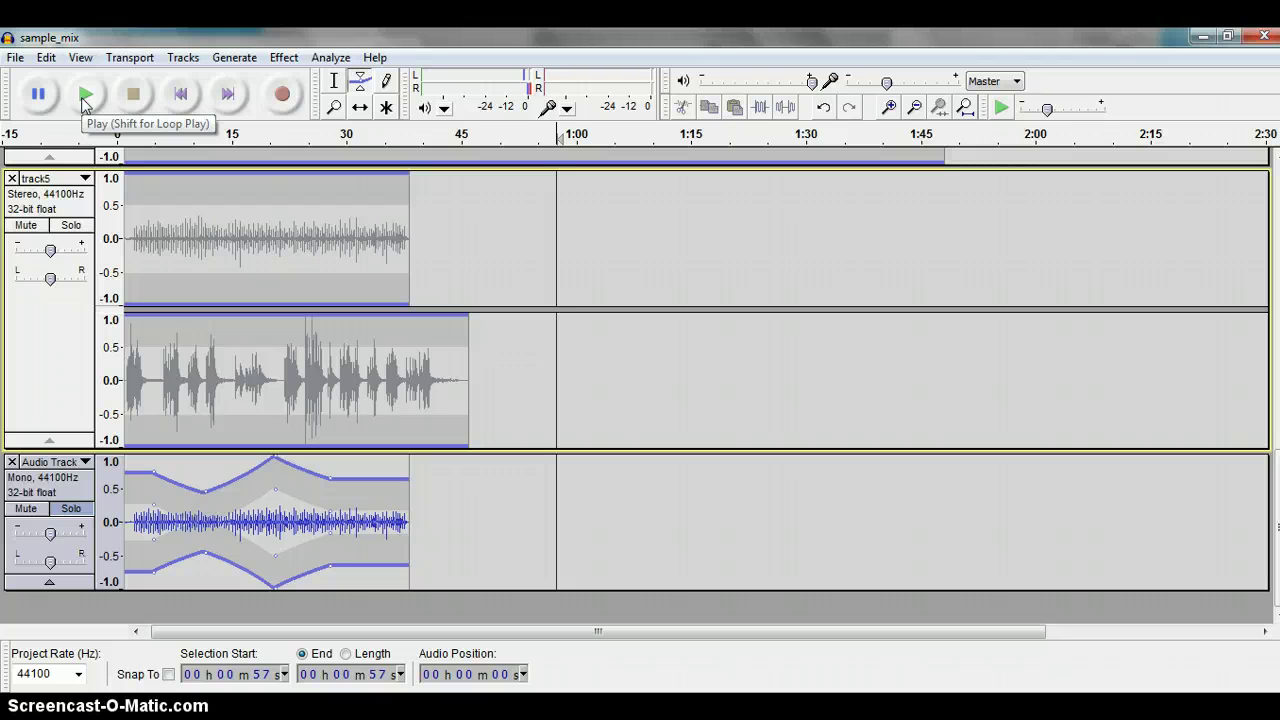
- Replay the soloed Audio Track from 57 seconds, stop playback, and switch back to the Selection tool
{"action": "left_click", "coordinate": [35, 92]}
{"action": "left_click", "coordinate": [83, 96]}
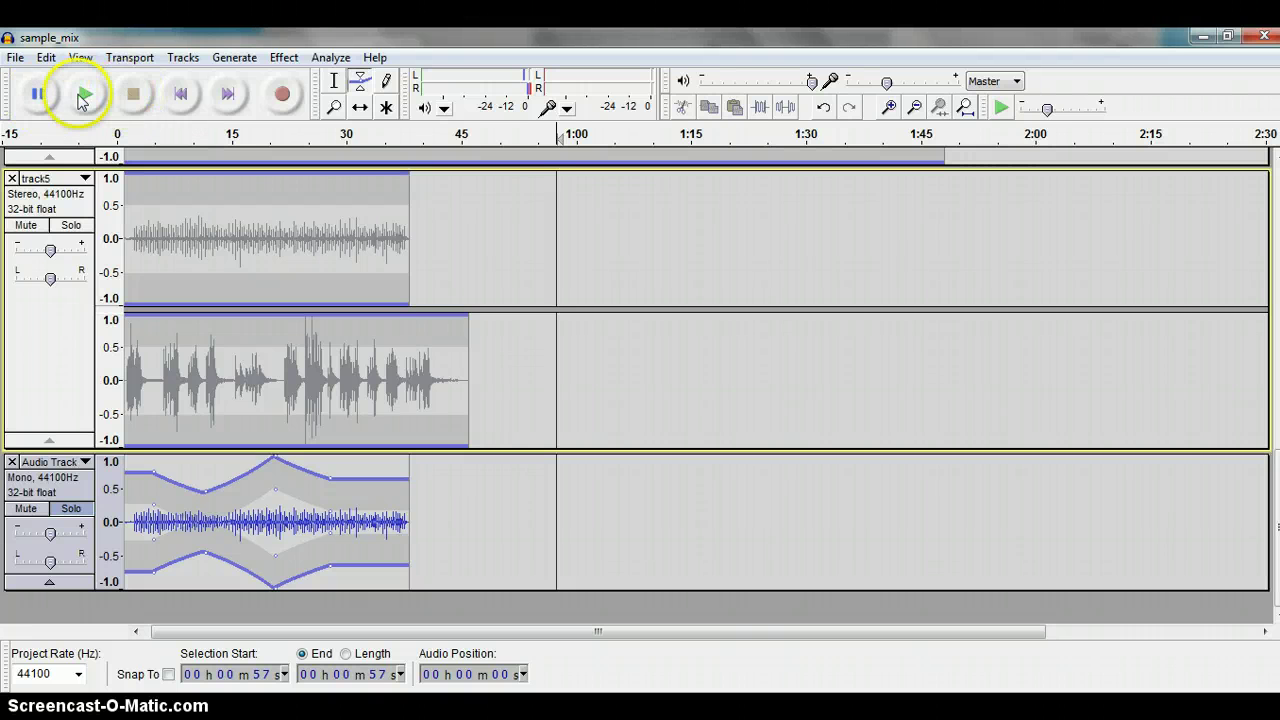
{"action": "left_click", "coordinate": [83, 96]}
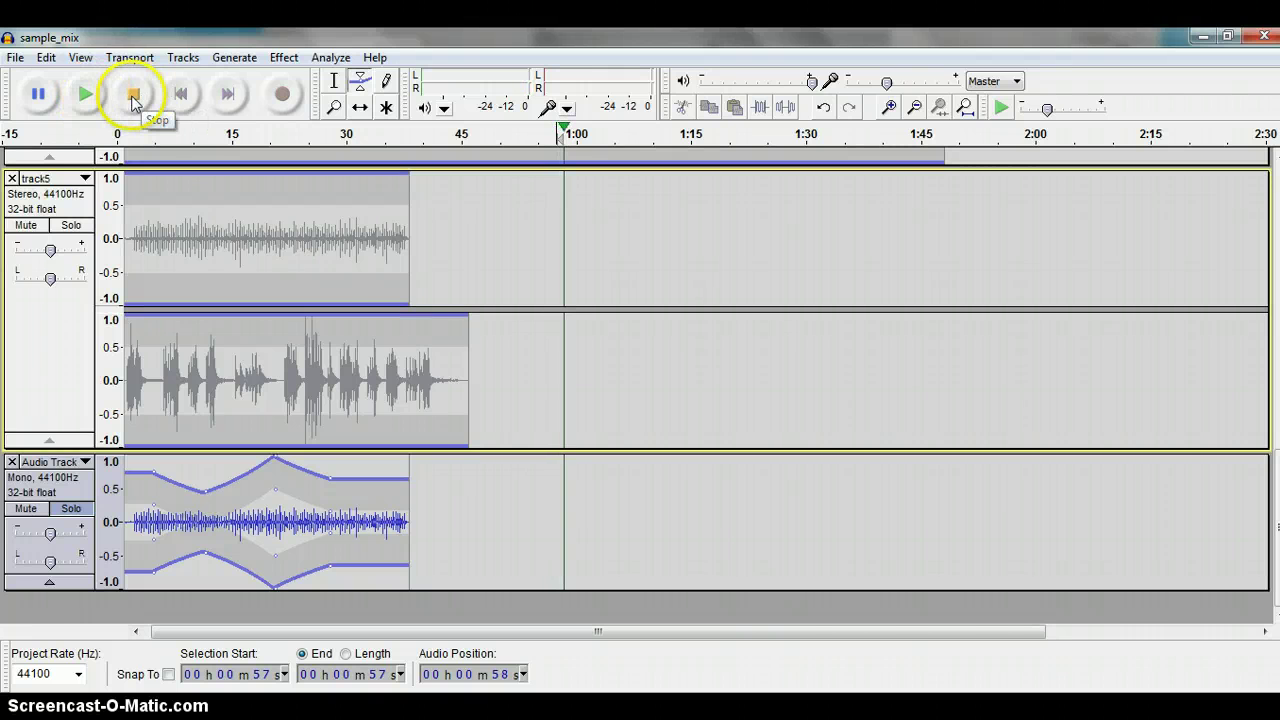
{"action": "left_click", "coordinate": [131, 95]}
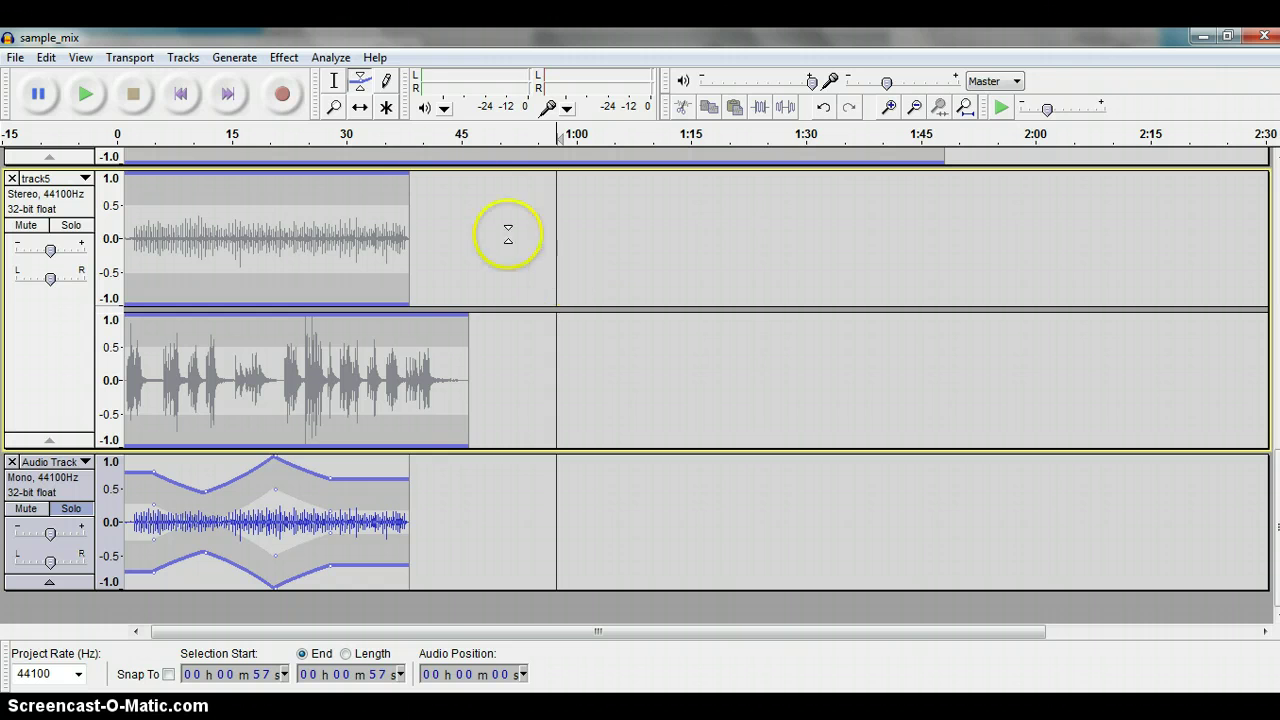
{"action": "left_click", "coordinate": [334, 80]}
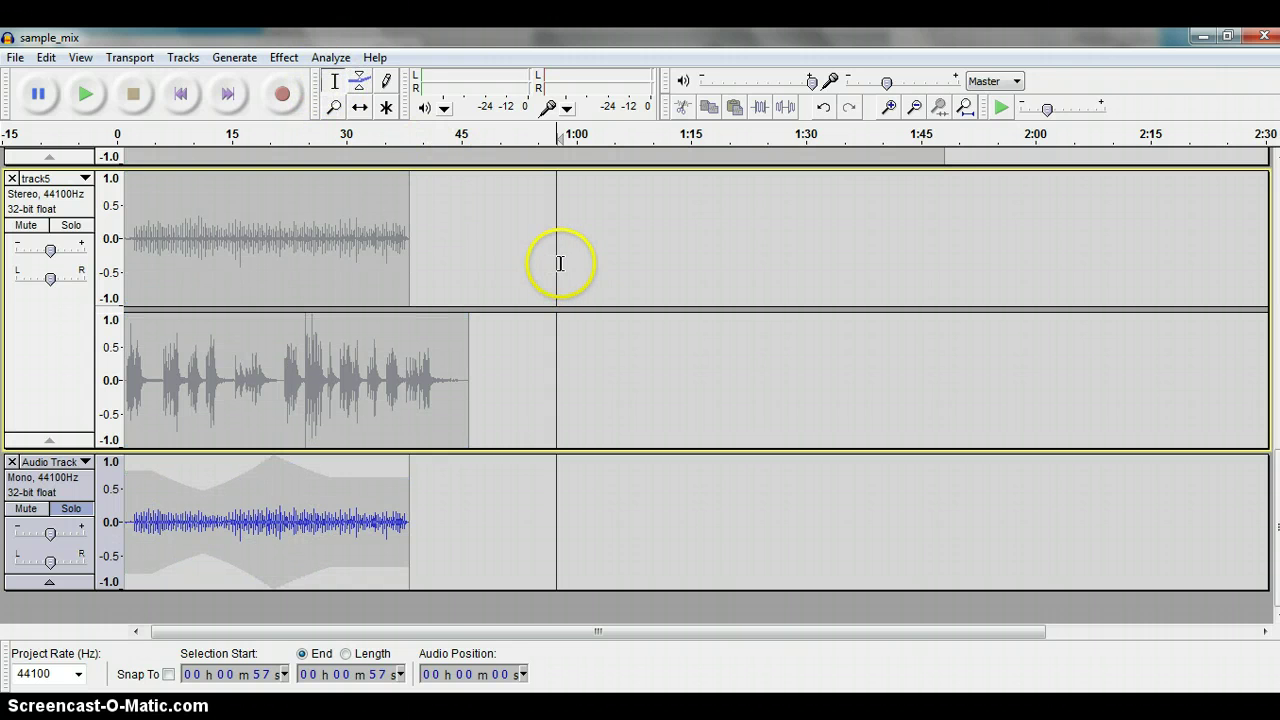
- Select track5 from 0 to 57 seconds, play that range with the Audio Track soloed, and stop playback
{"action": "left_click_drag", "start_coordinate": [559, 265], "coordinate": [524, 265]}
{"action": "left_click_drag", "start_coordinate": [314, 271], "coordinate": [117, 267]}
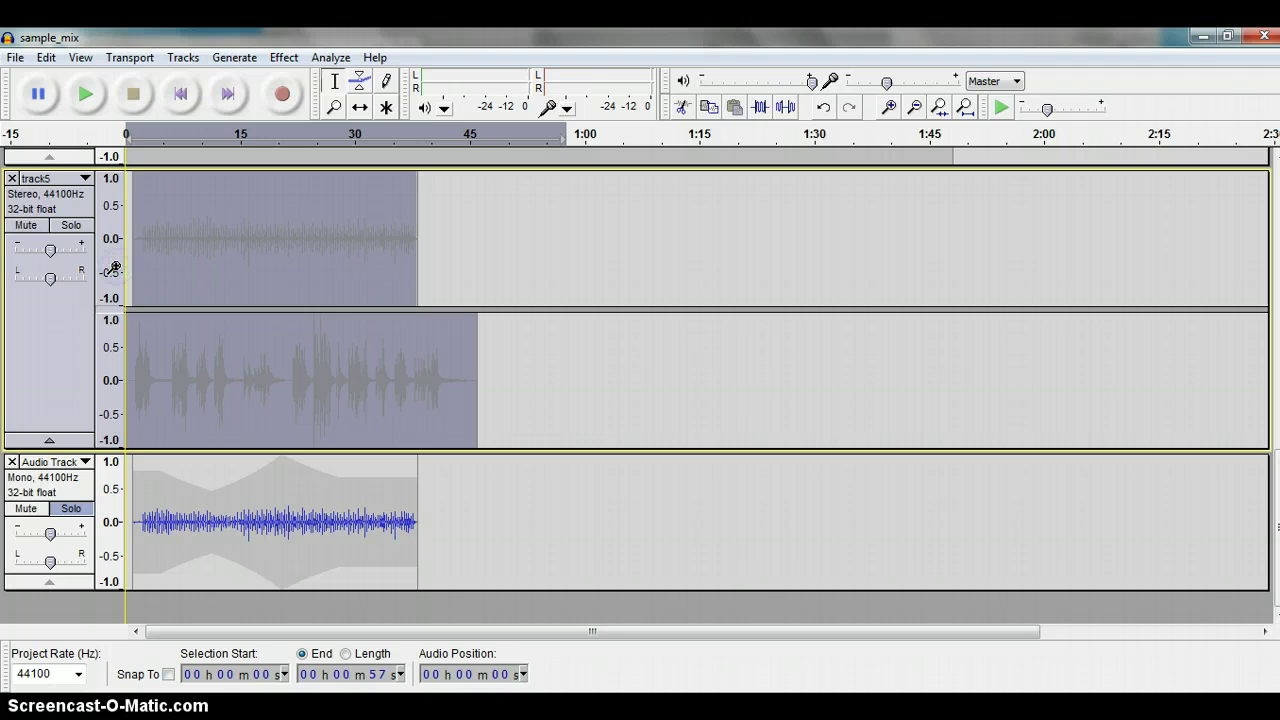
{"action": "left_click", "coordinate": [85, 95]}
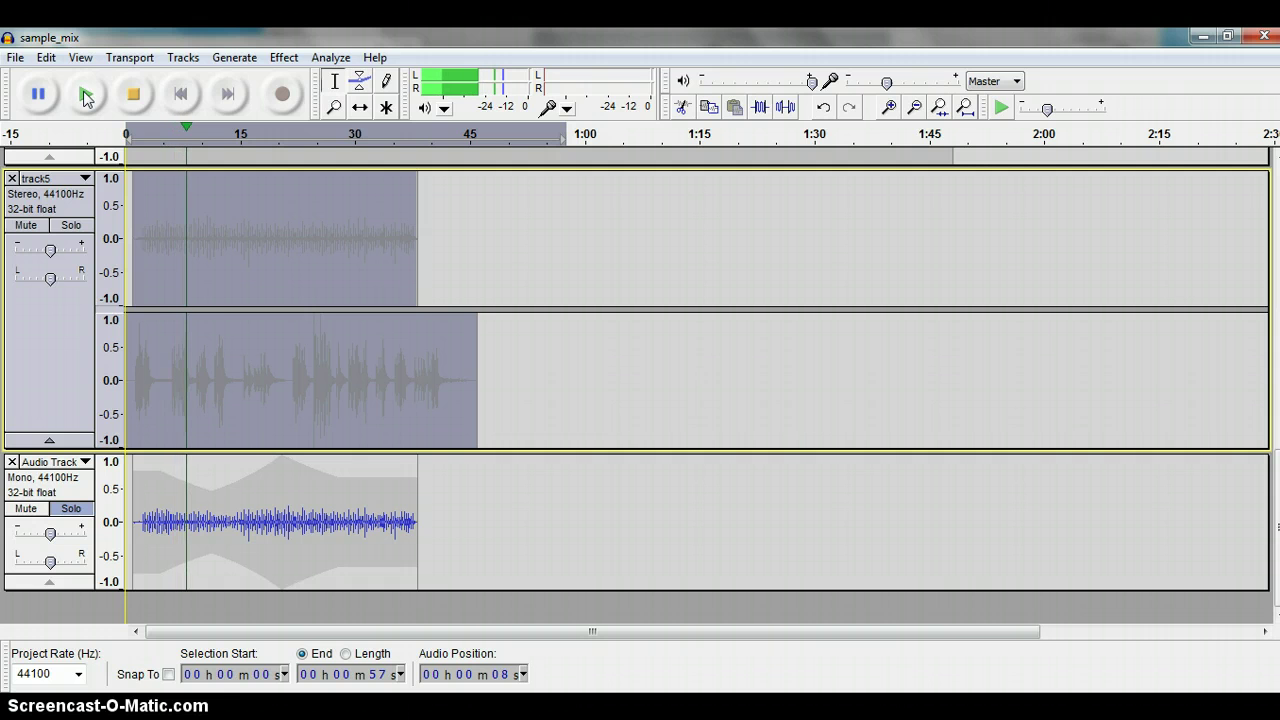
{"action": "left_click", "coordinate": [86, 96]}
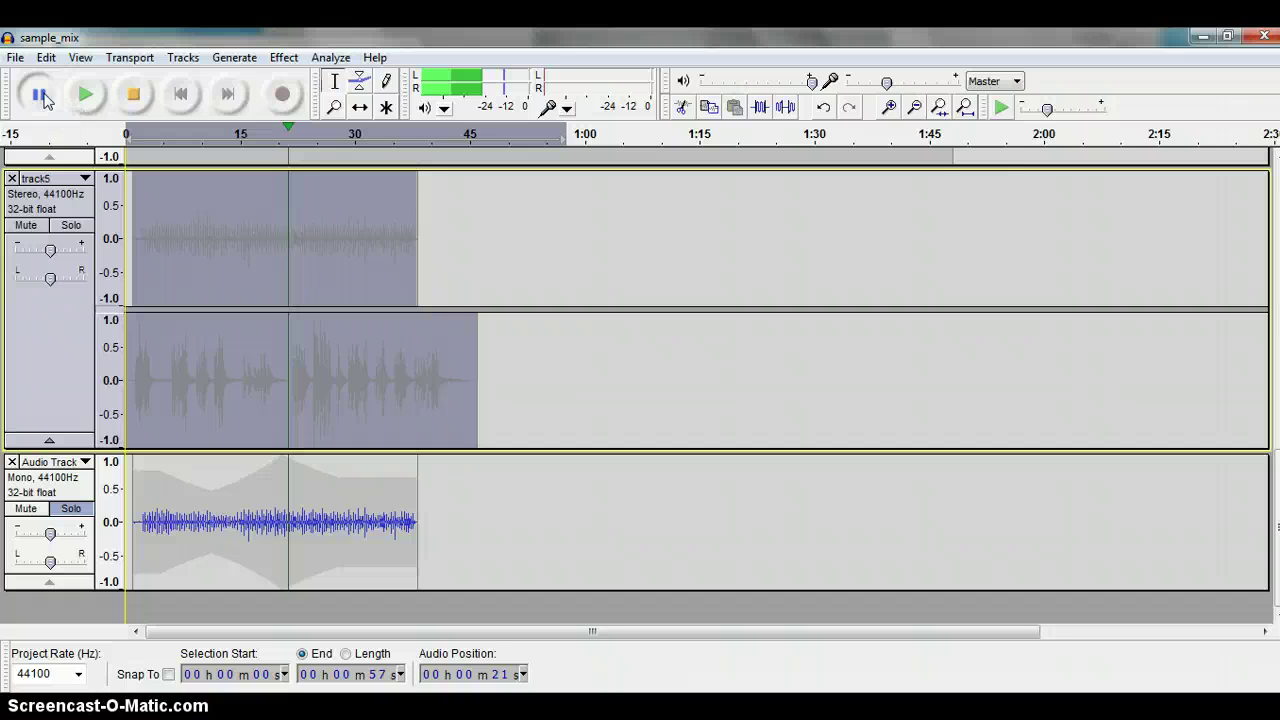
{"action": "left_click", "coordinate": [135, 97]}
{"action": "left_click", "coordinate": [48, 380]}
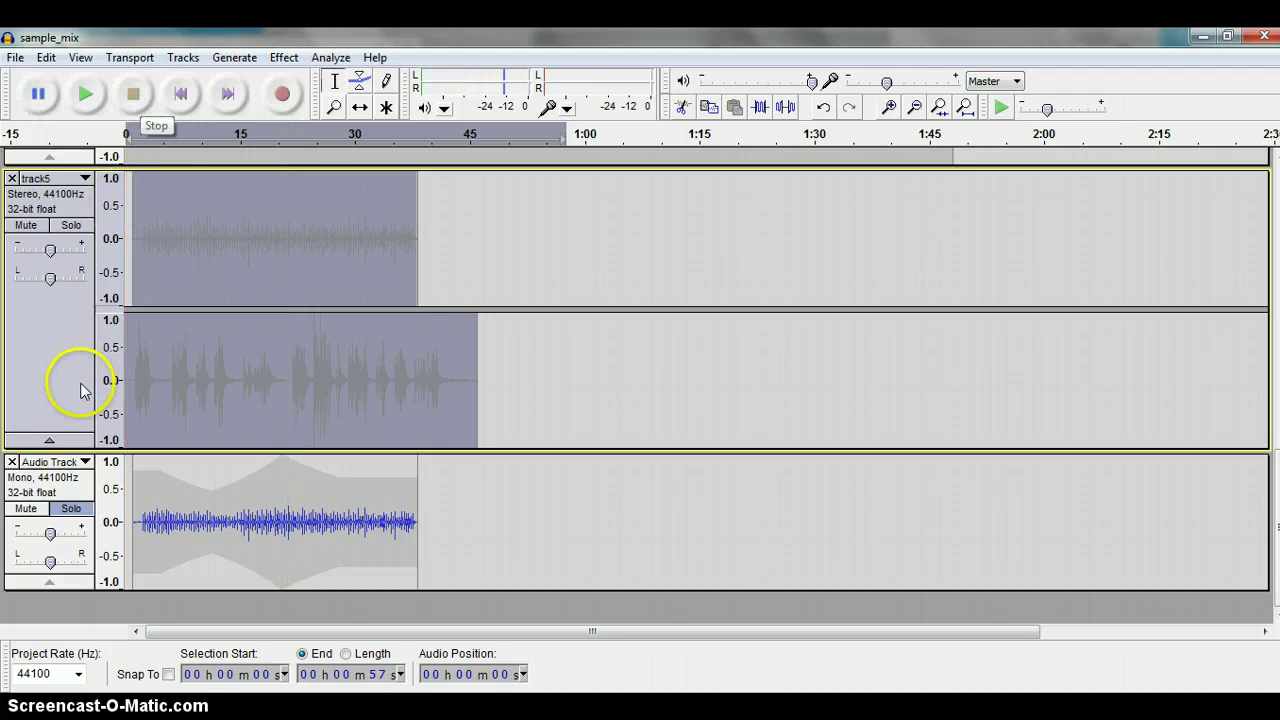
- Turn off solo on the Audio Track, play the full mix from the start, and pause it
{"action": "left_click", "coordinate": [71, 509]}
{"action": "left_click", "coordinate": [71, 509]}
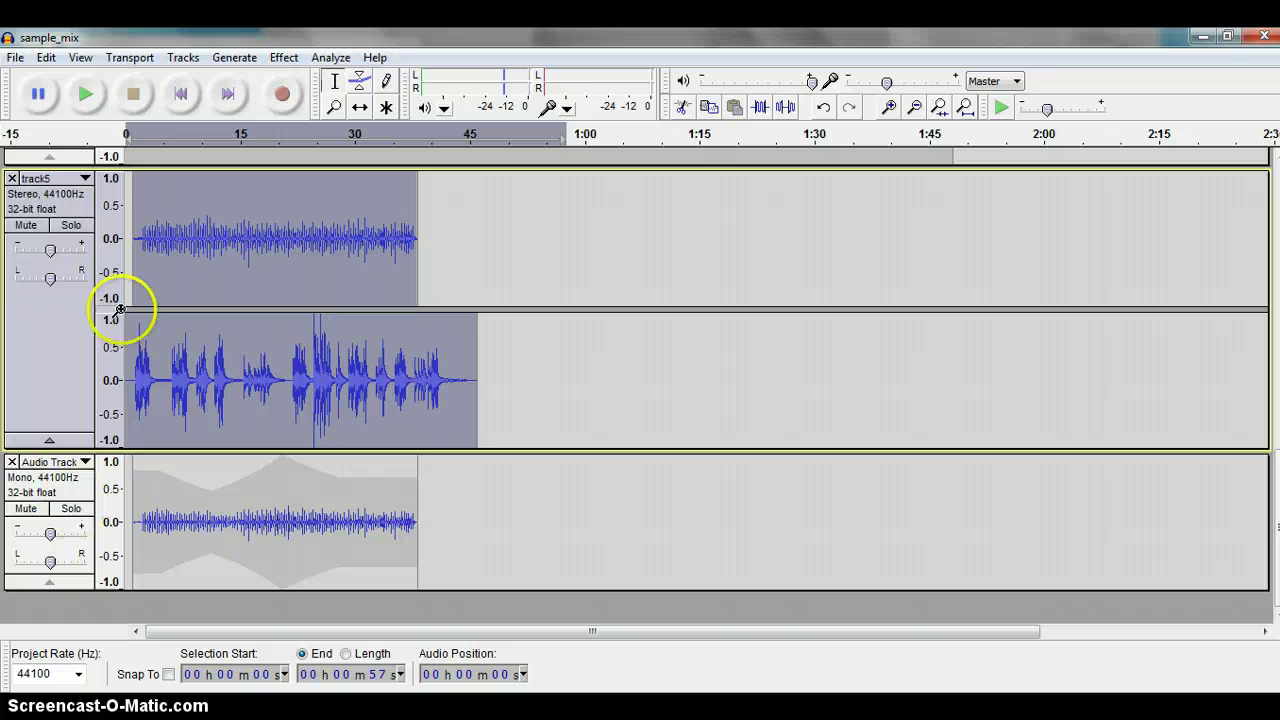
{"action": "left_click", "coordinate": [85, 98]}
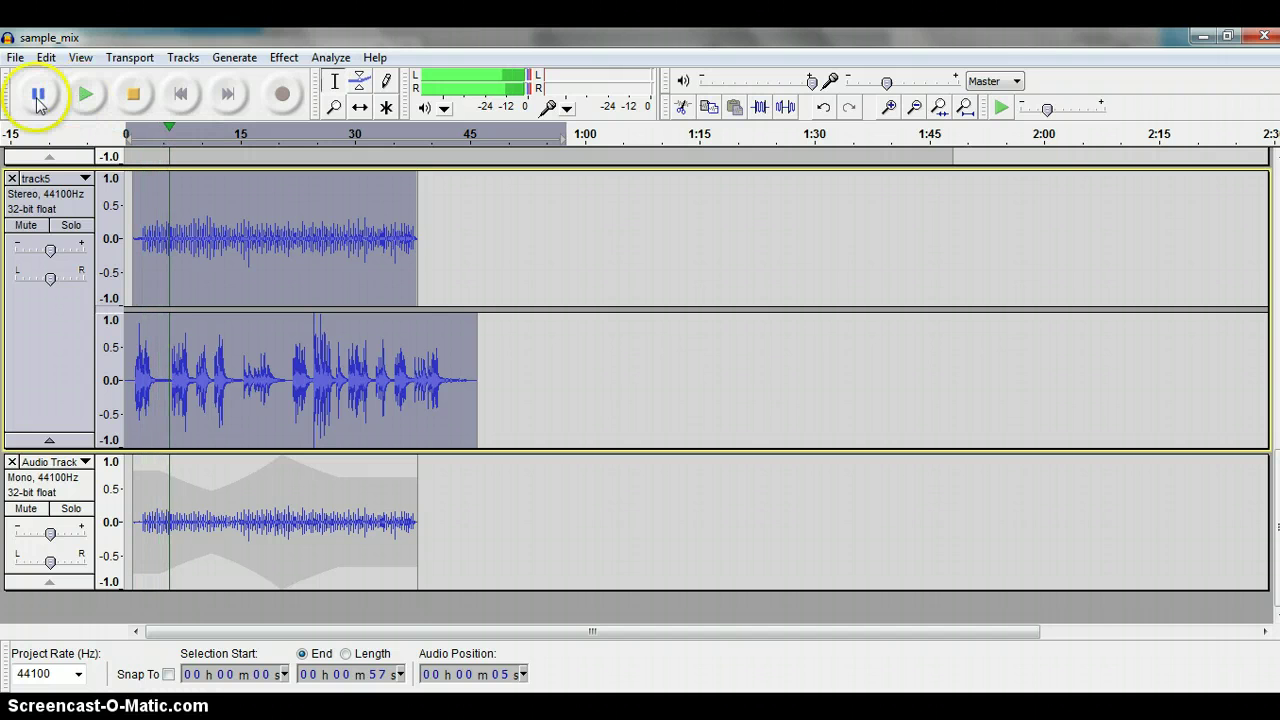
{"action": "left_click", "coordinate": [36, 100]}
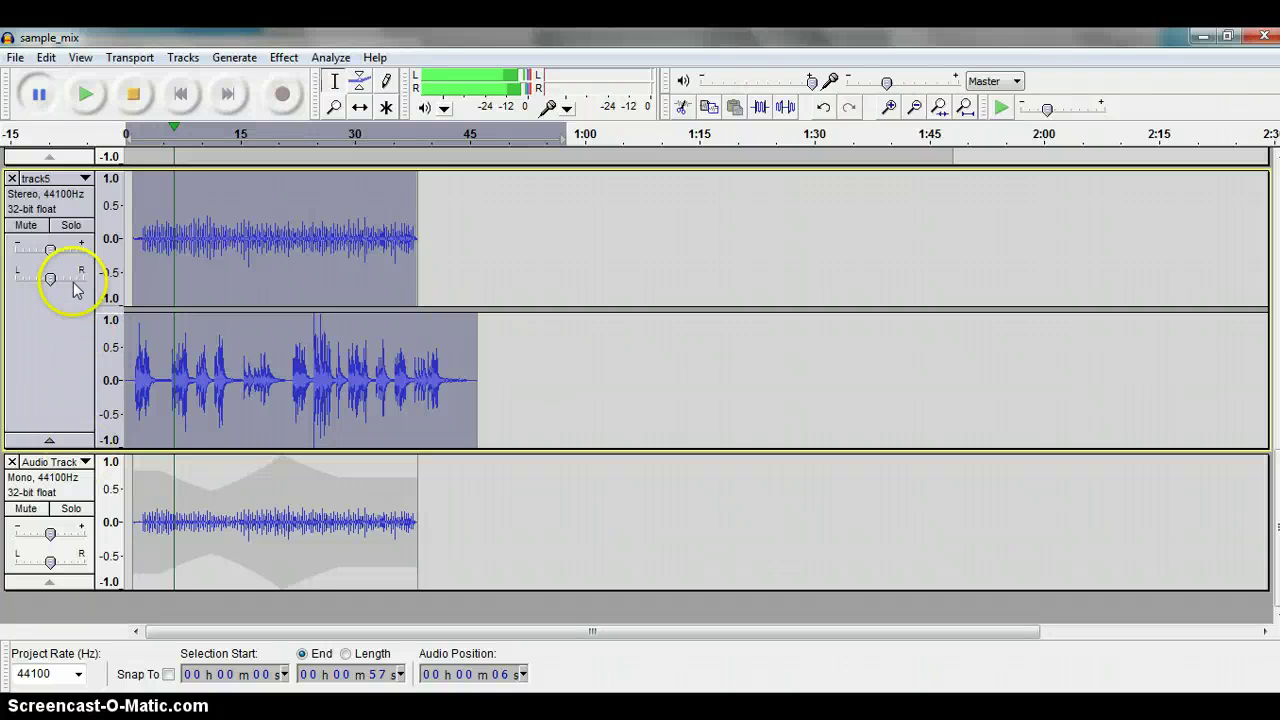
- Stop the paused playback and save the sample_mix project
{"action": "left_click", "coordinate": [14, 58]}
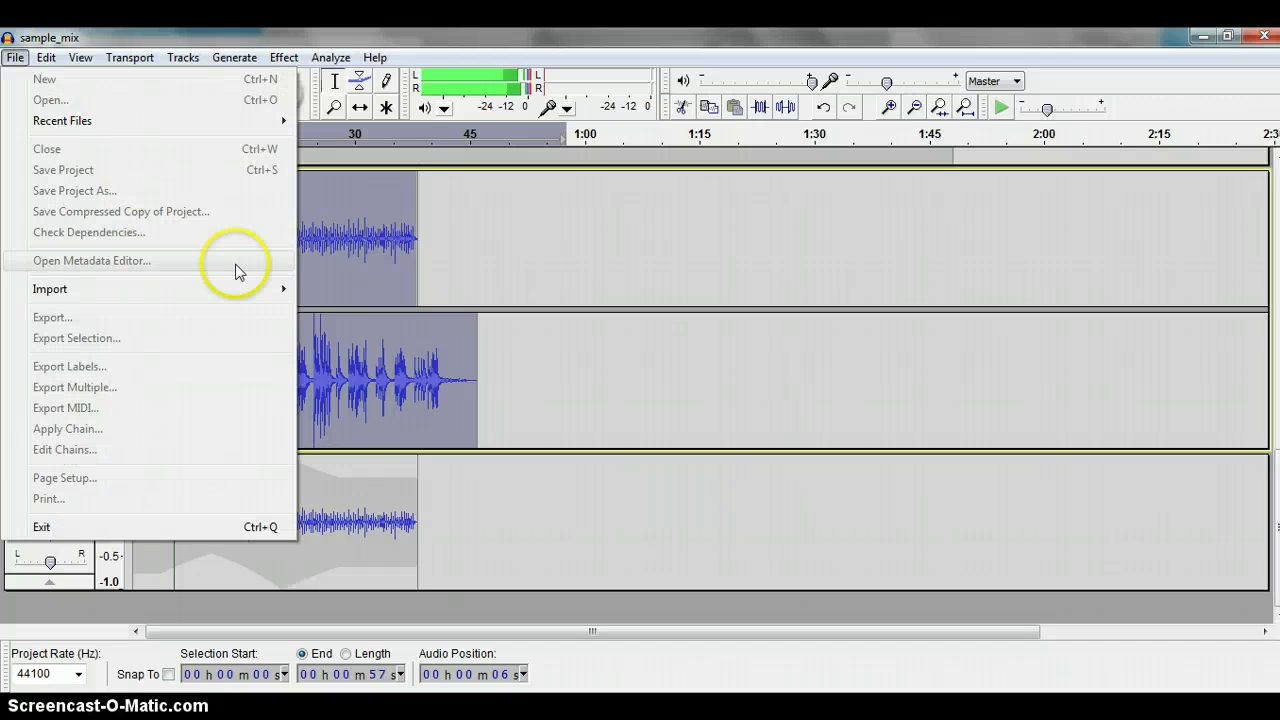
{"action": "left_click", "coordinate": [363, 300]}
{"action": "left_click", "coordinate": [134, 95]}
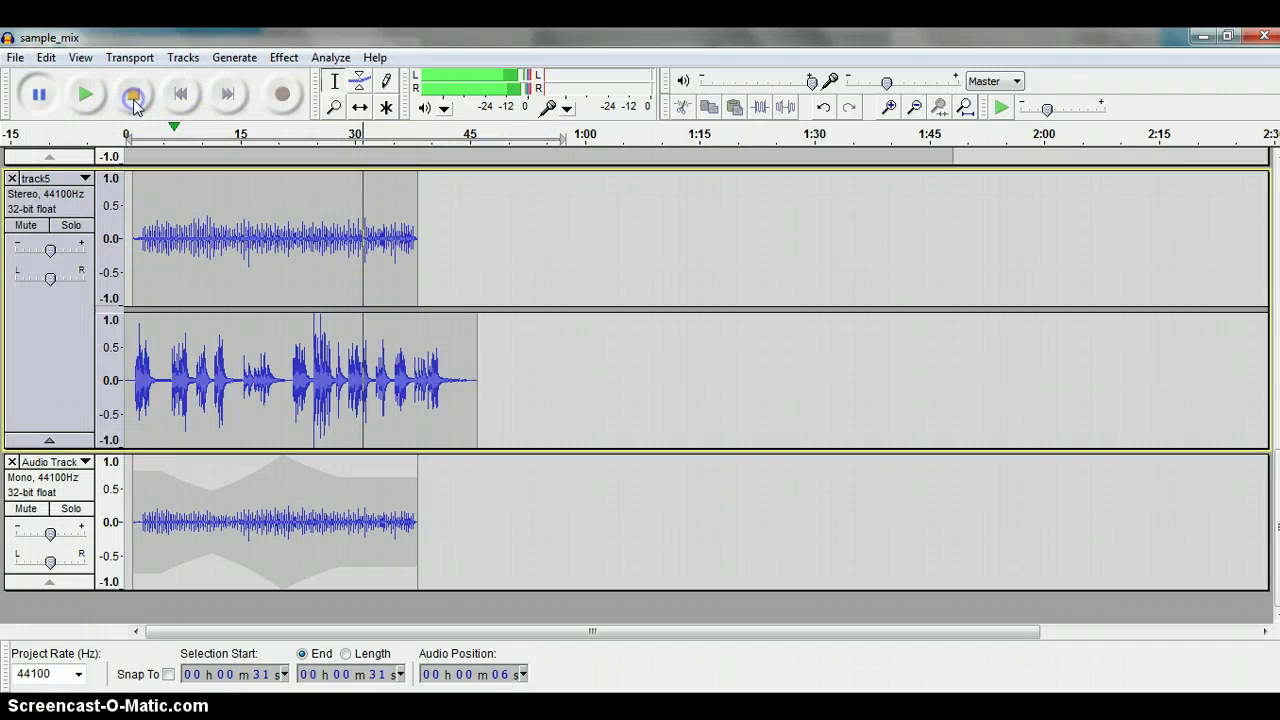
{"action": "left_click", "coordinate": [15, 58]}
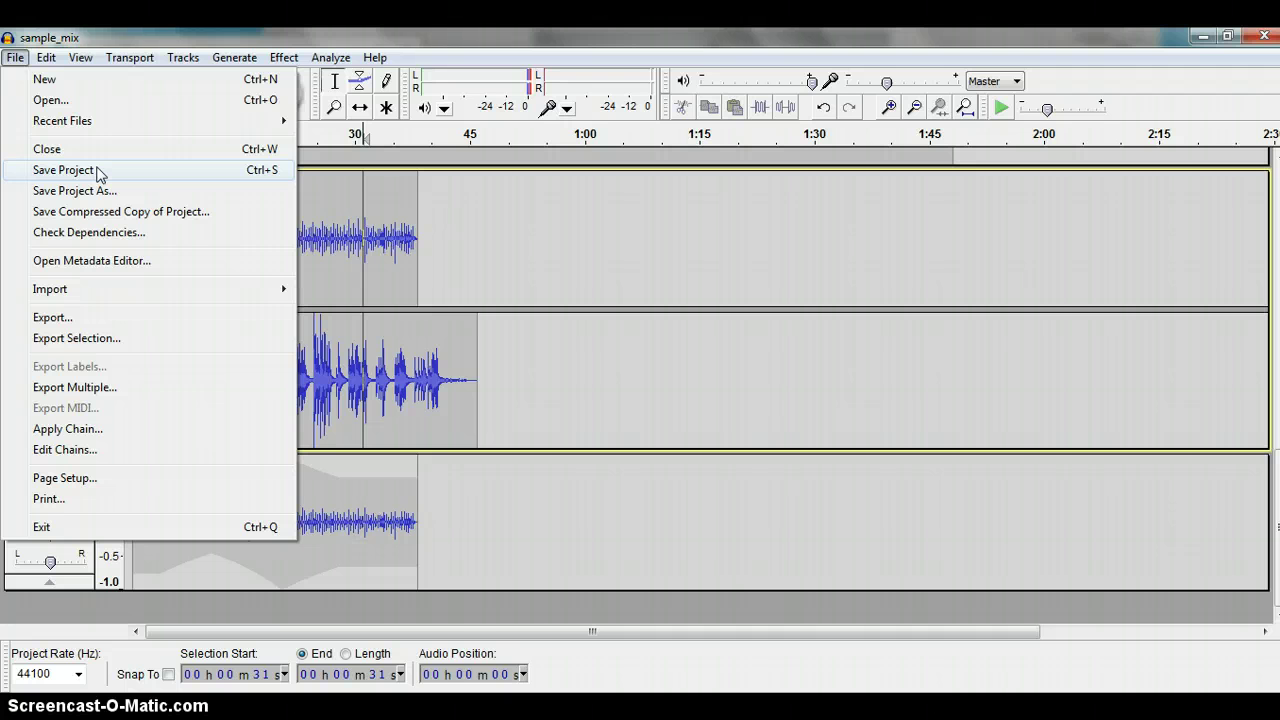
{"action": "left_click", "coordinate": [97, 172]}
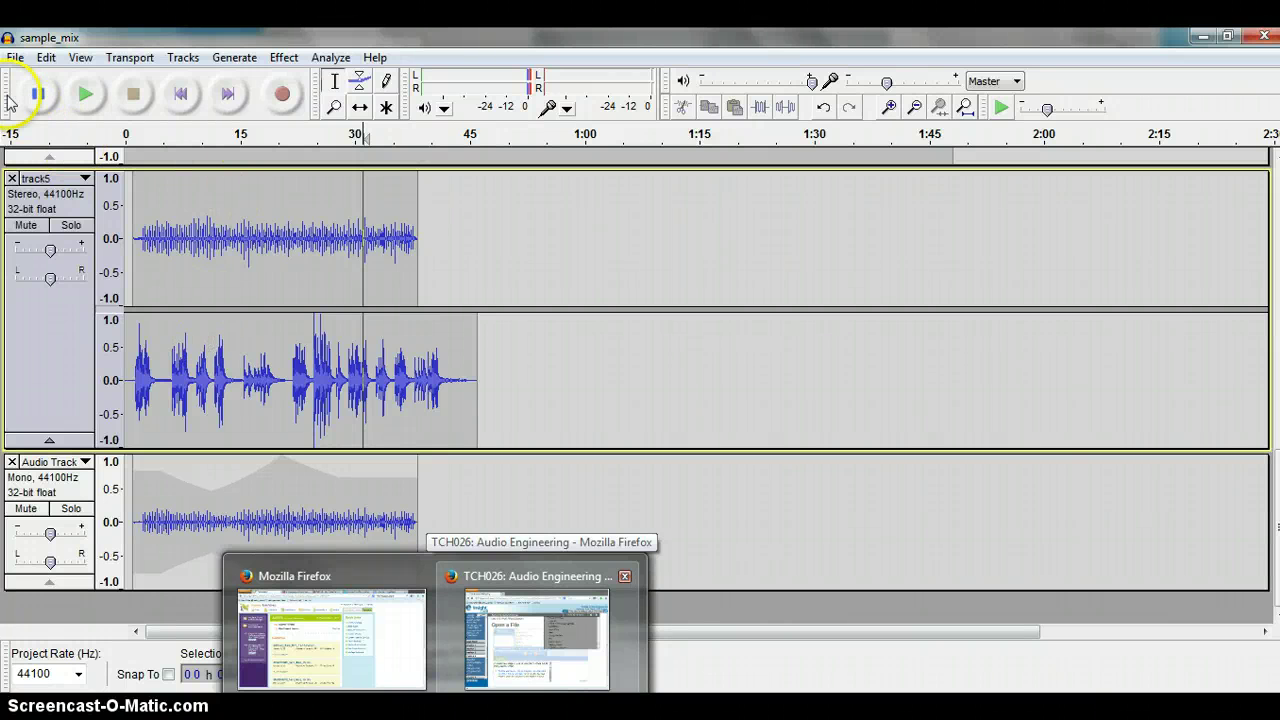
- Set up an export of the mix to the section_4 folder as sample_mix in MP3 format
{"action": "left_click", "coordinate": [15, 58]}
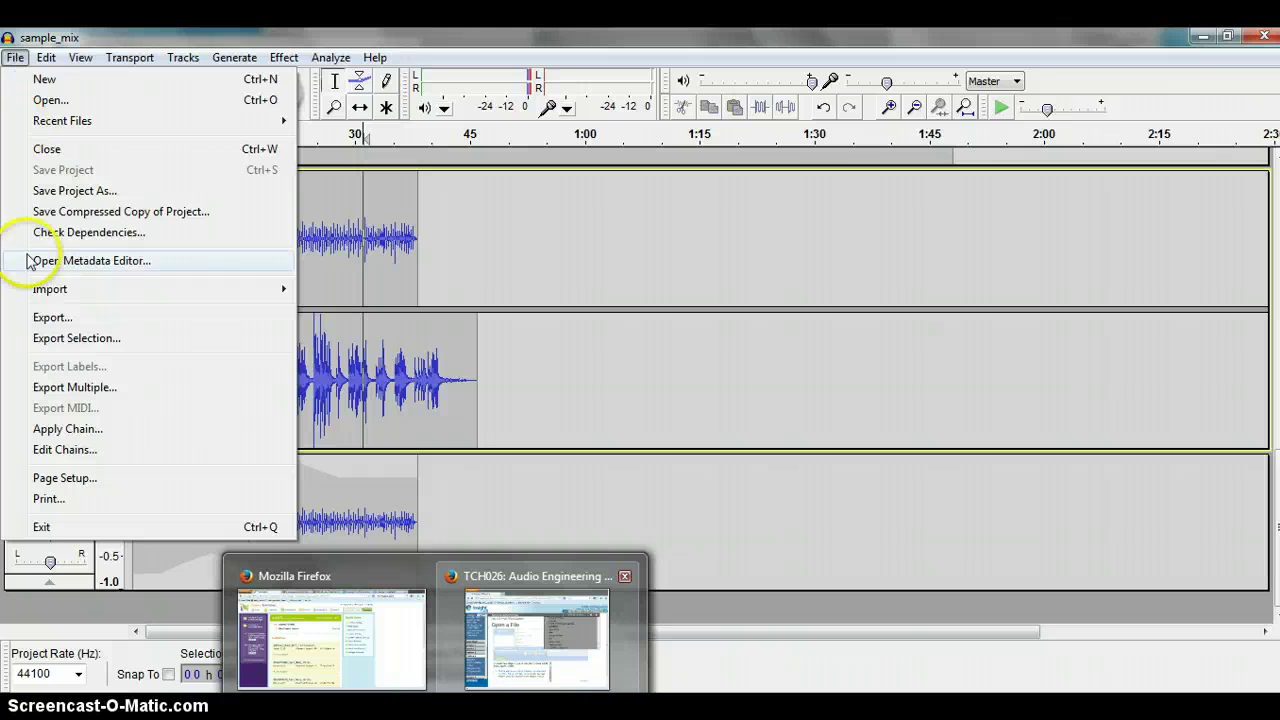
{"action": "left_click", "coordinate": [66, 319]}
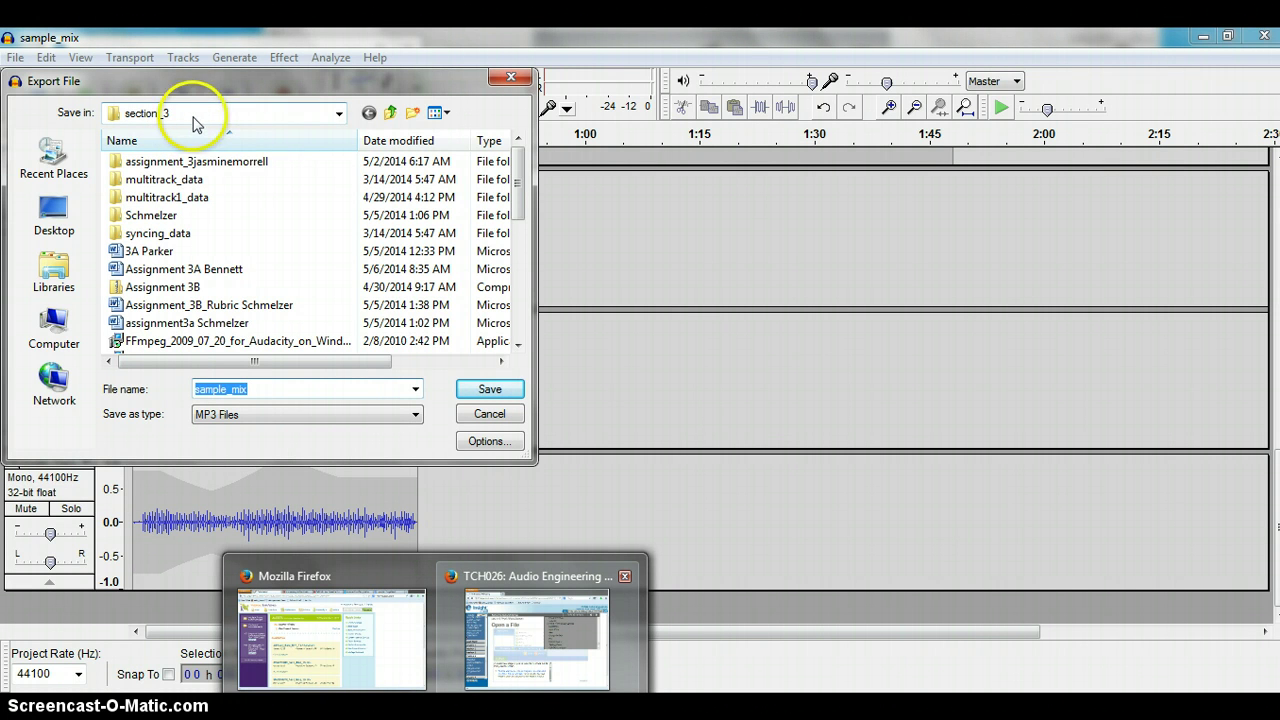
{"action": "left_click", "coordinate": [390, 113]}
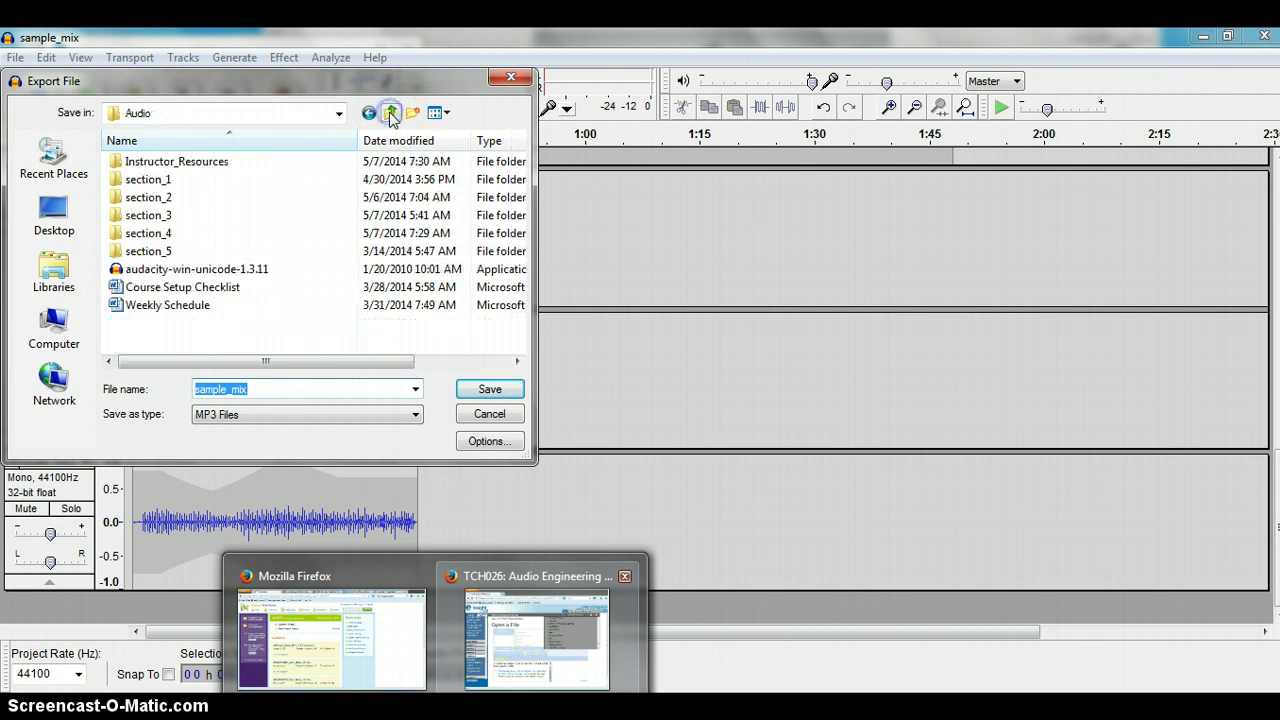
{"action": "left_click", "coordinate": [182, 237]}
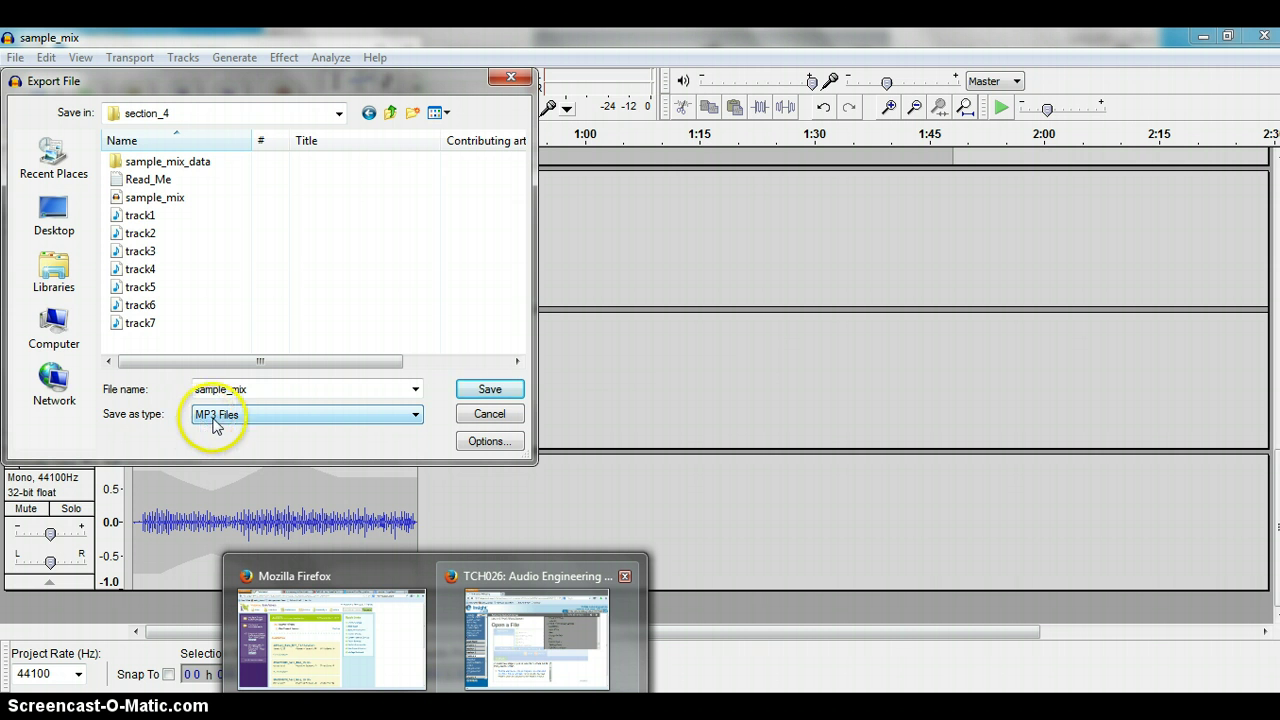
{"action": "left_click", "coordinate": [415, 414]}
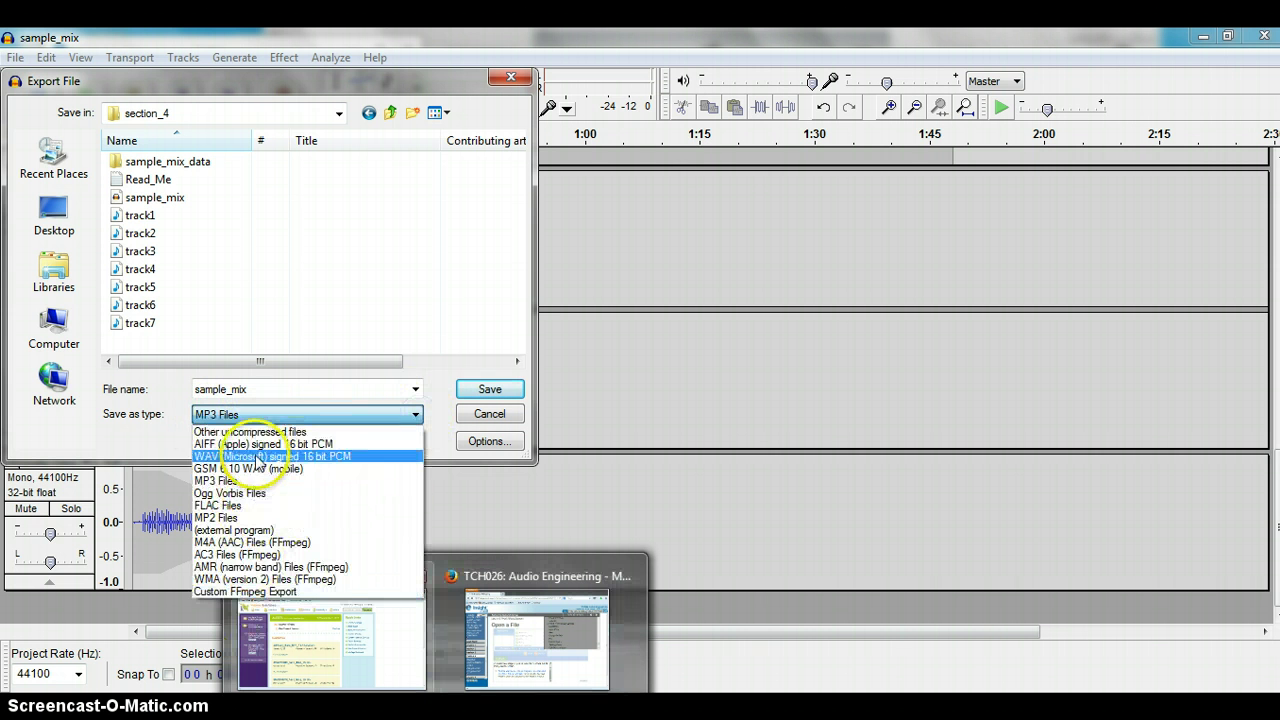
{"action": "left_click", "coordinate": [251, 484]}
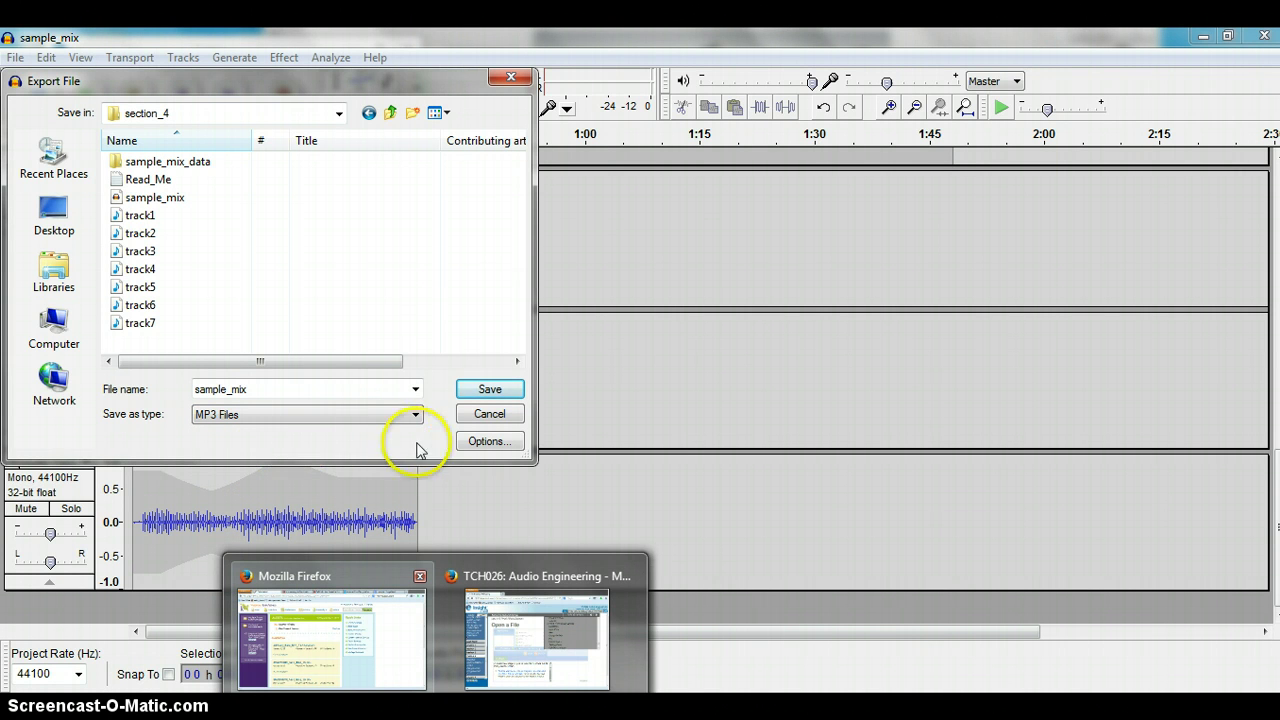
- Configure the MP3 options with variable bit rate and quality 2, 170-210 kbps, and proceed with saving the export
{"action": "left_click", "coordinate": [474, 447]}
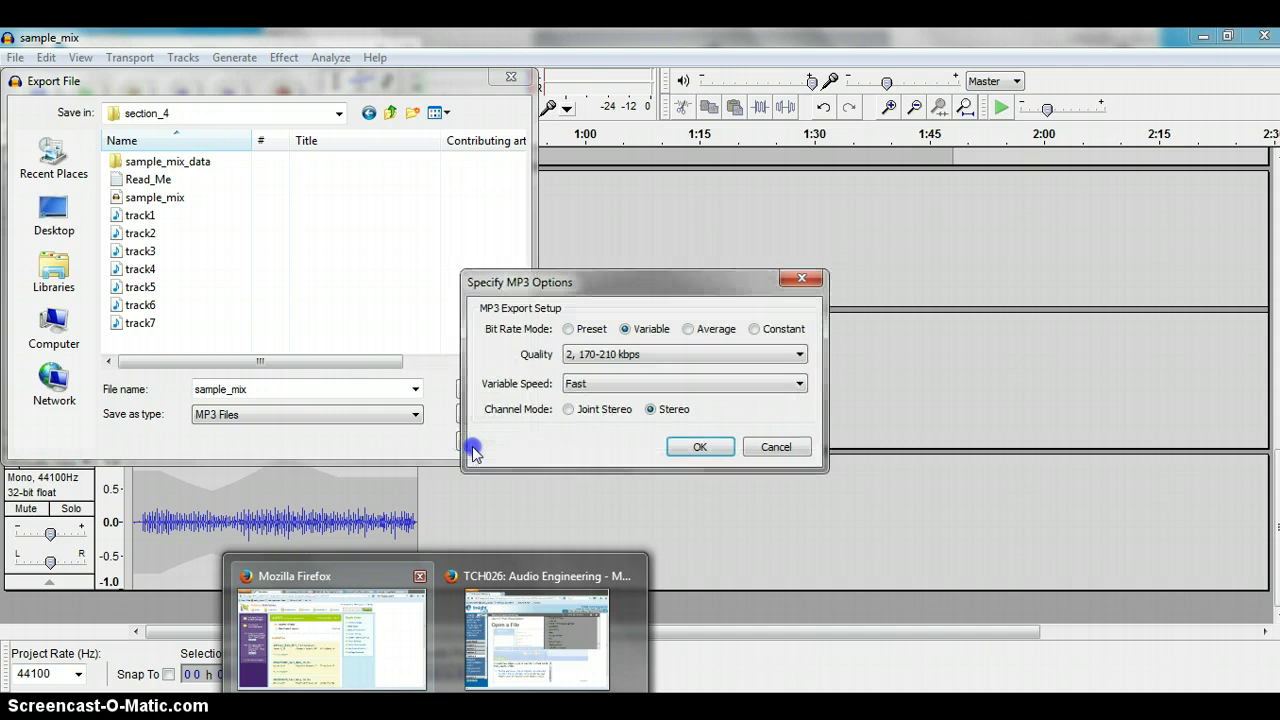
{"action": "left_click", "coordinate": [626, 331]}
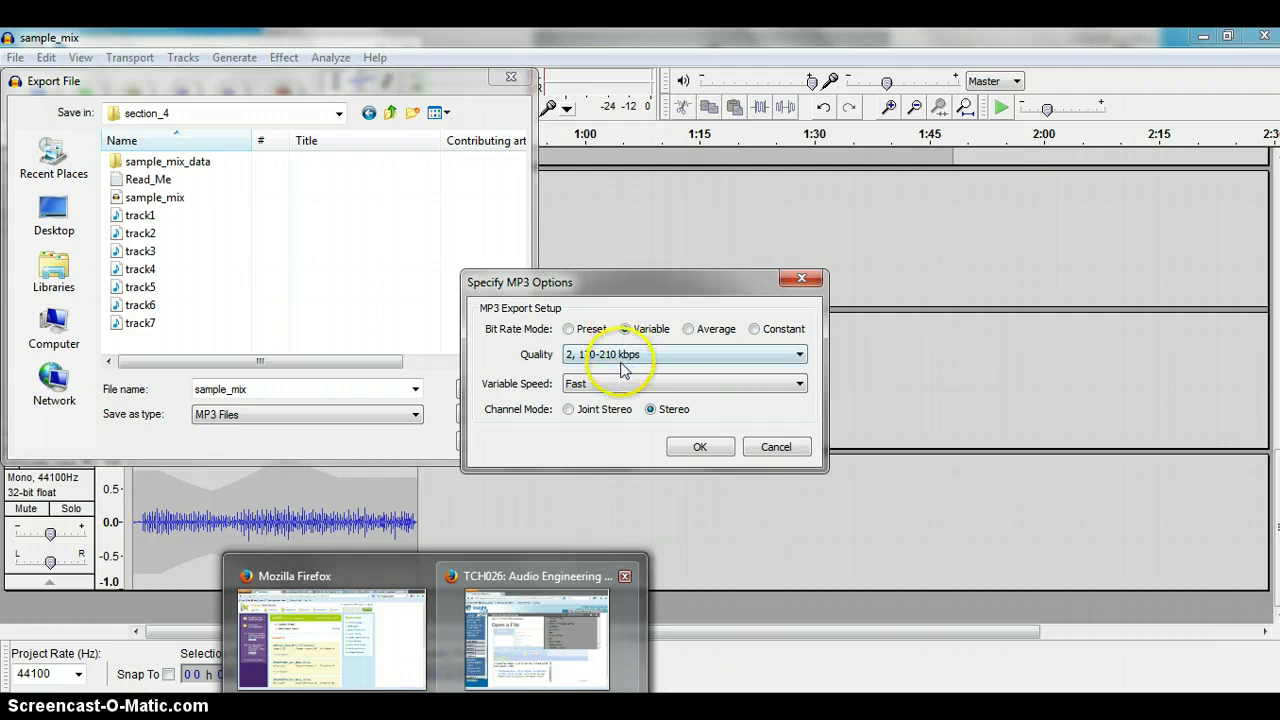
{"action": "left_click", "coordinate": [568, 356]}
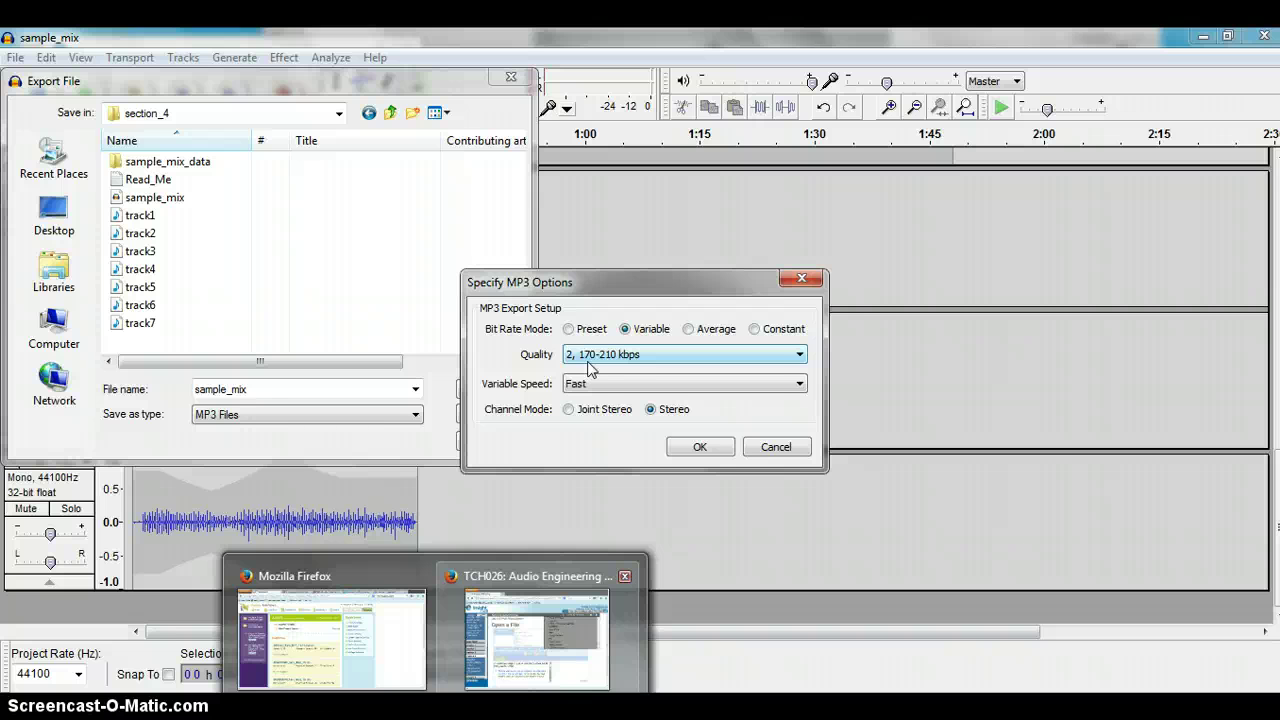
{"action": "left_click", "coordinate": [686, 446]}
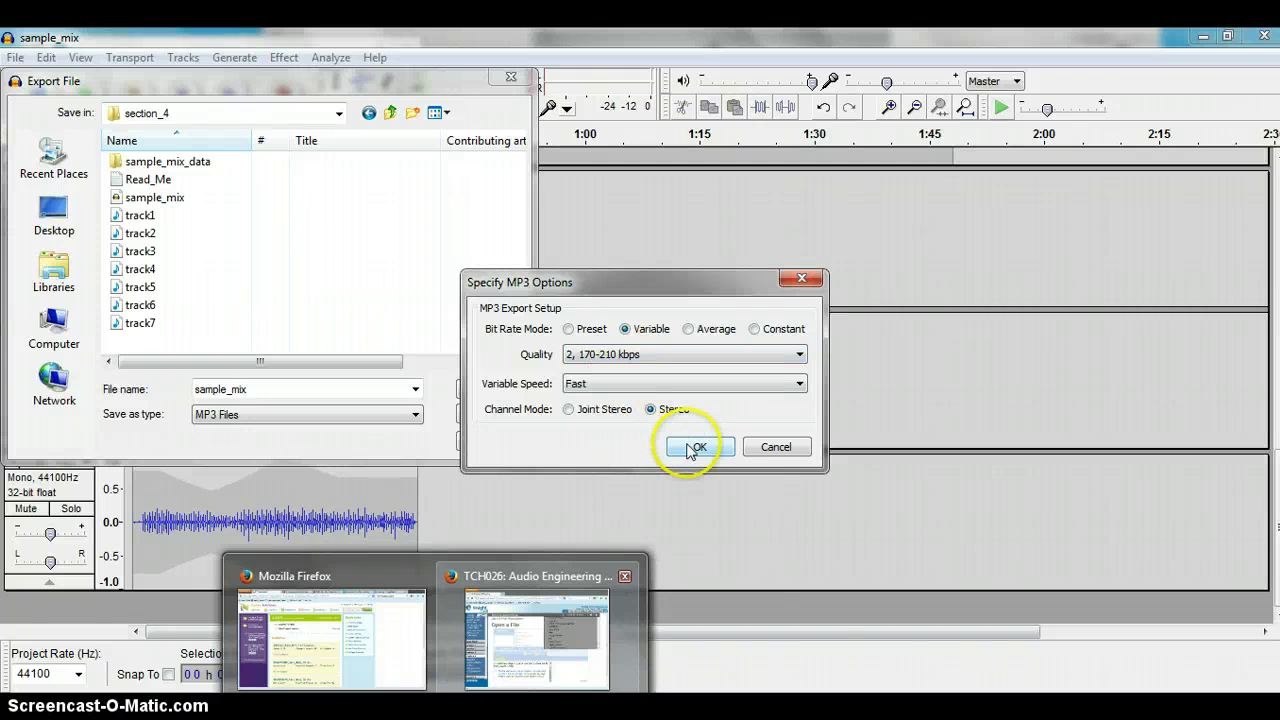
{"action": "left_click", "coordinate": [492, 394]}
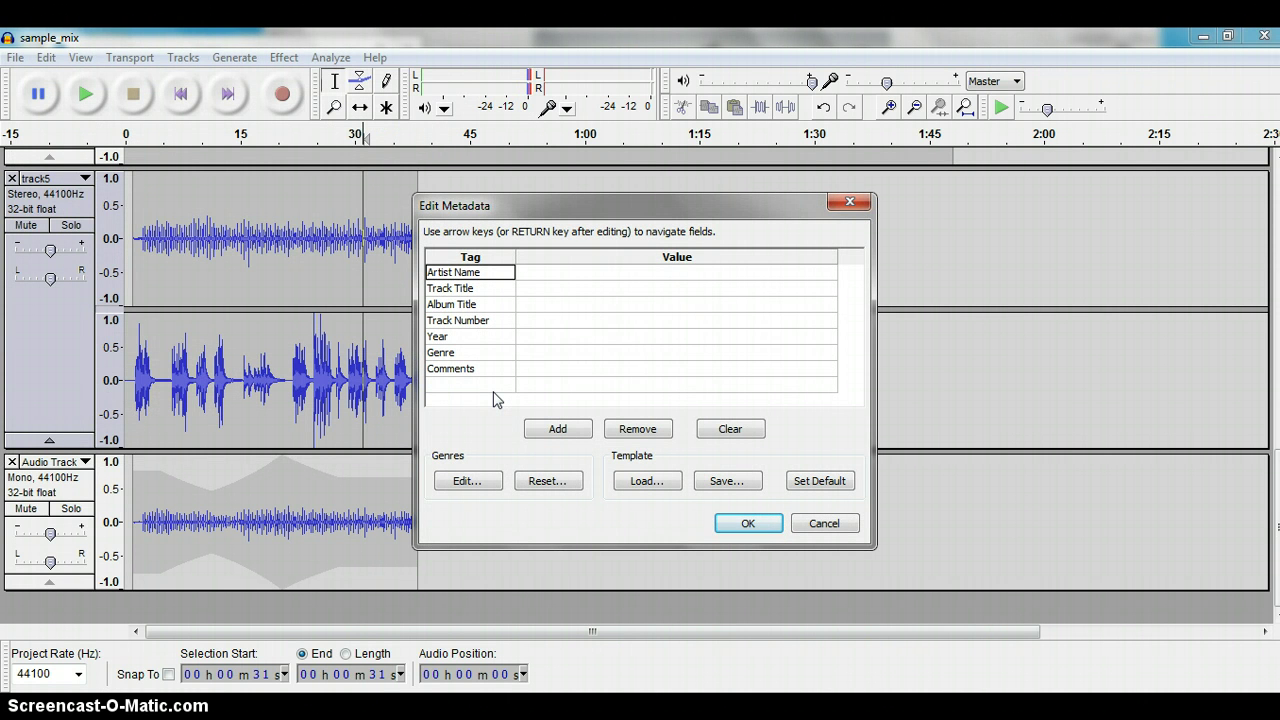
- Enter the artist's name and the year 2014 as metadata, and complete the MP3 export
{"action": "left_click", "coordinate": [585, 272]}
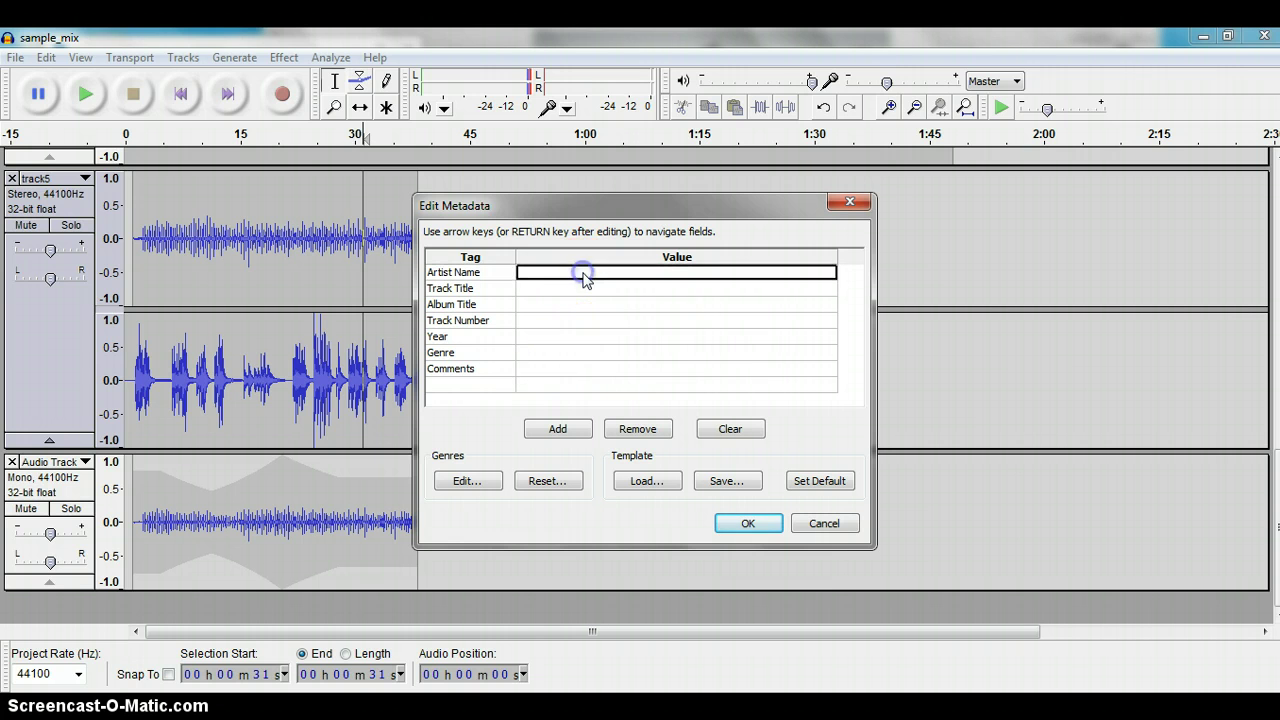
{"action": "type", "text": "Osborn"}
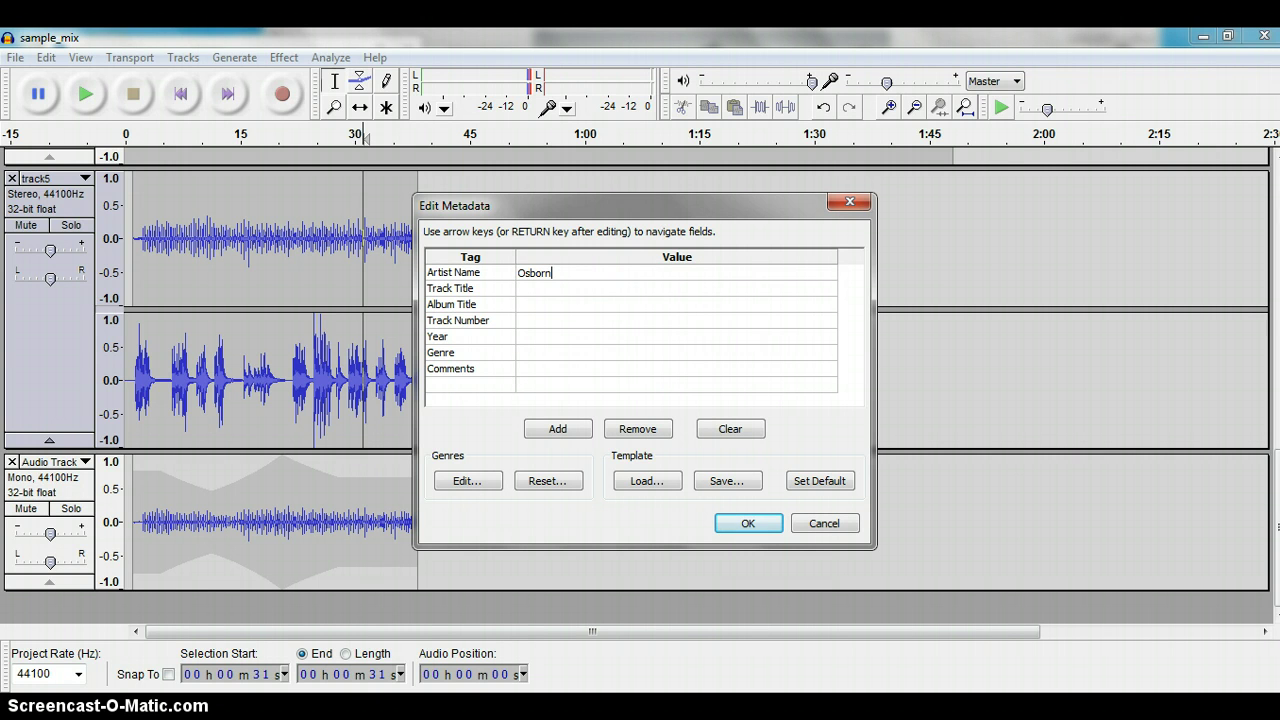
{"action": "left_click", "coordinate": [583, 357]}
{"action": "left_click", "coordinate": [558, 340]}
{"action": "type", "text": "2014"}
{"action": "left_click", "coordinate": [752, 523]}
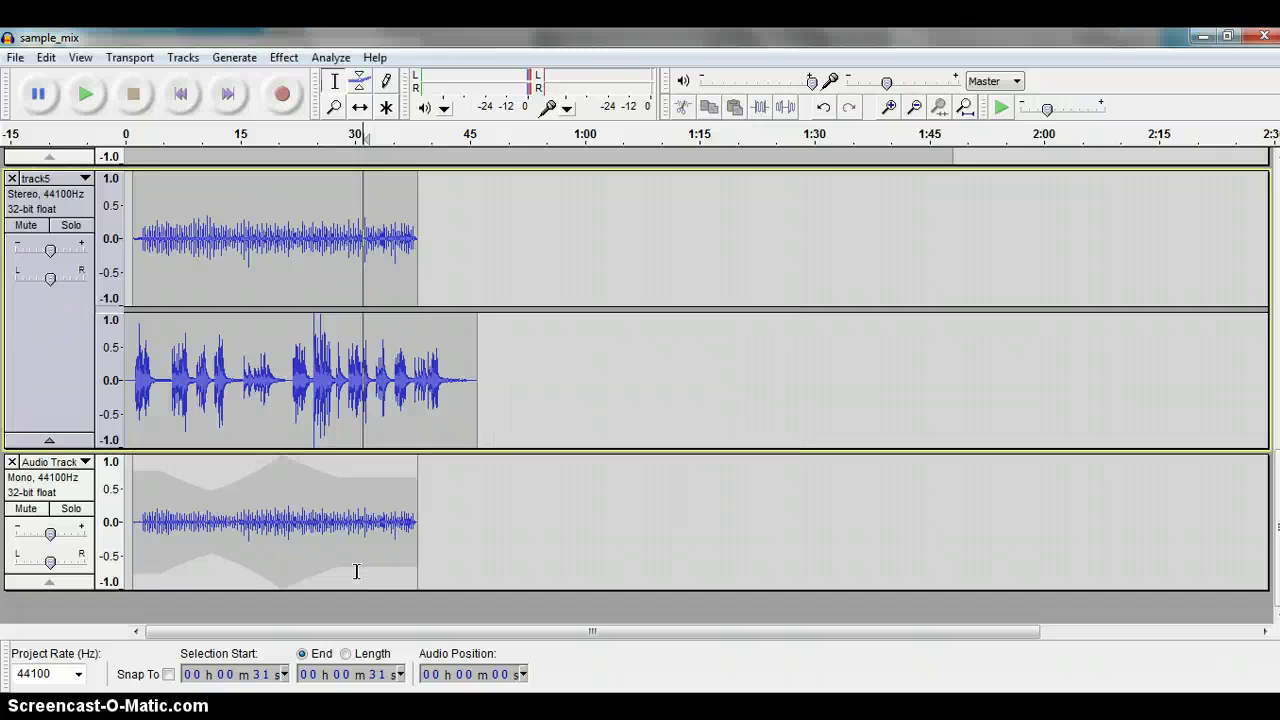
{"action": "left_click", "coordinate": [15, 58]}
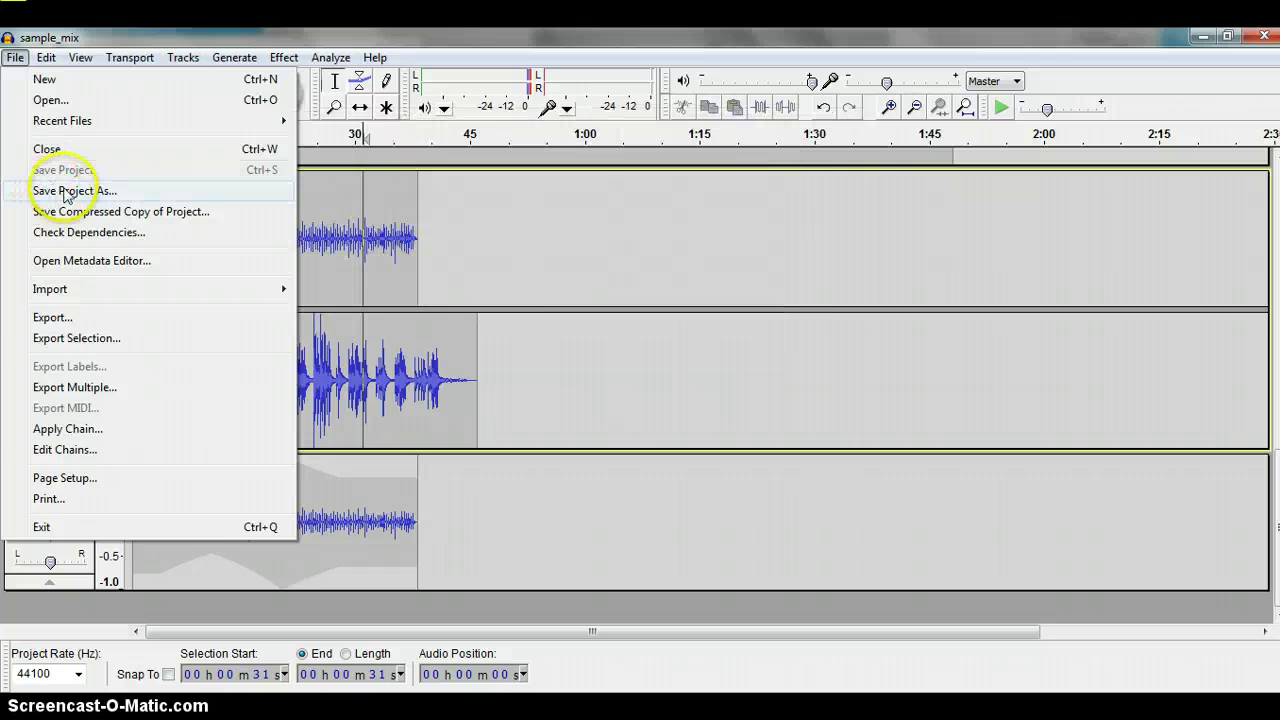
{"action": "left_click", "coordinate": [62, 190]}
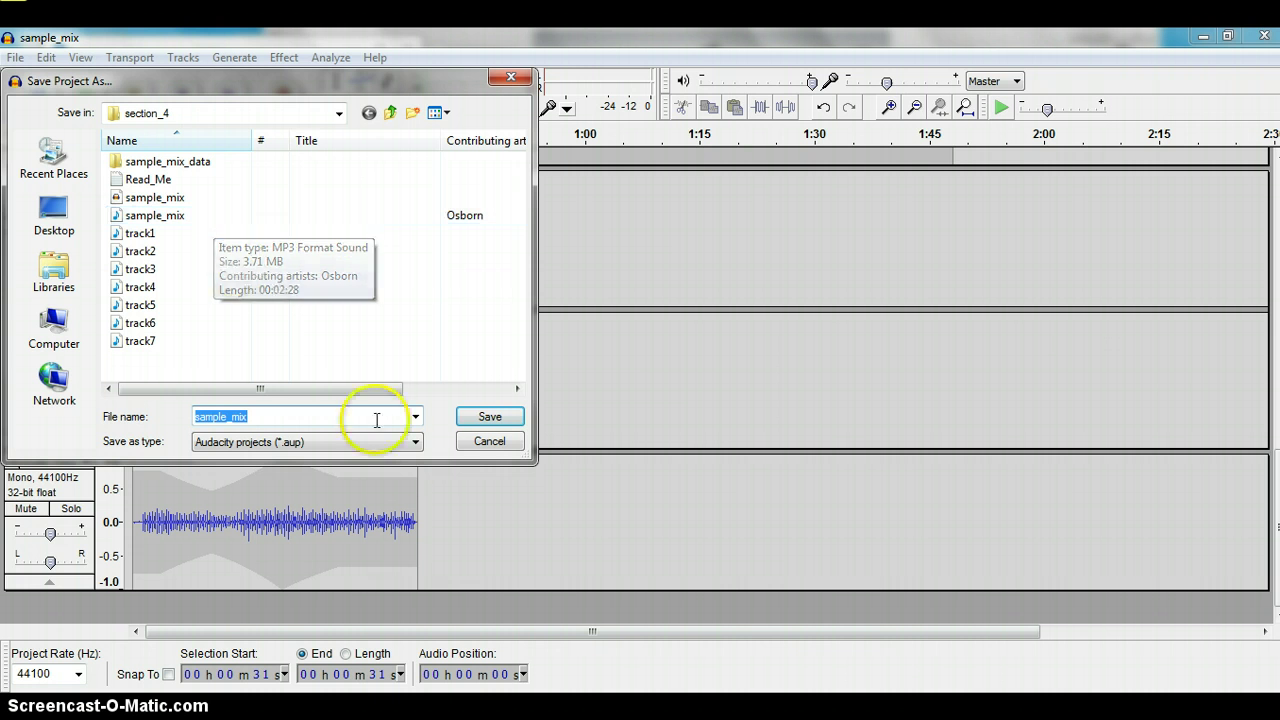
{"action": "left_click", "coordinate": [481, 445]}
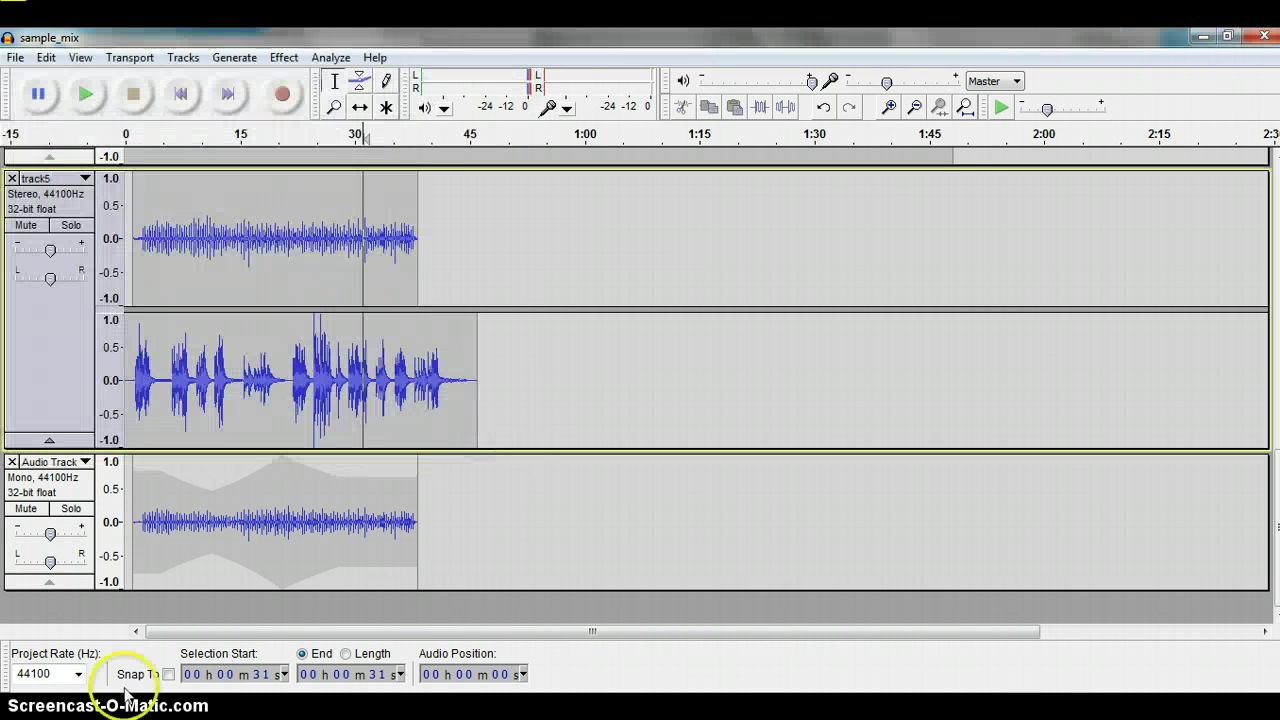
- Switch to the course page in Firefox and read Assignment 4B's checklist and its Add On steps for sample_mix_effects
{"action": "key", "text": "alt+Tab"}
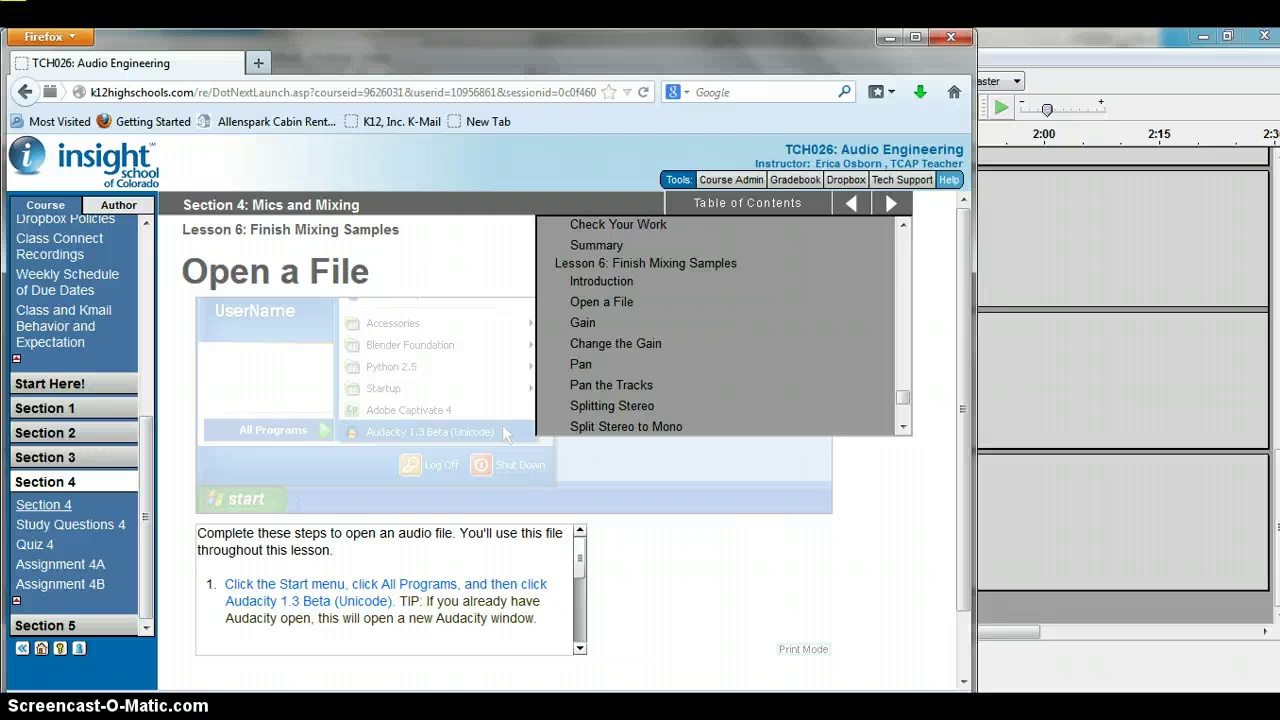
{"action": "left_click", "coordinate": [58, 588]}
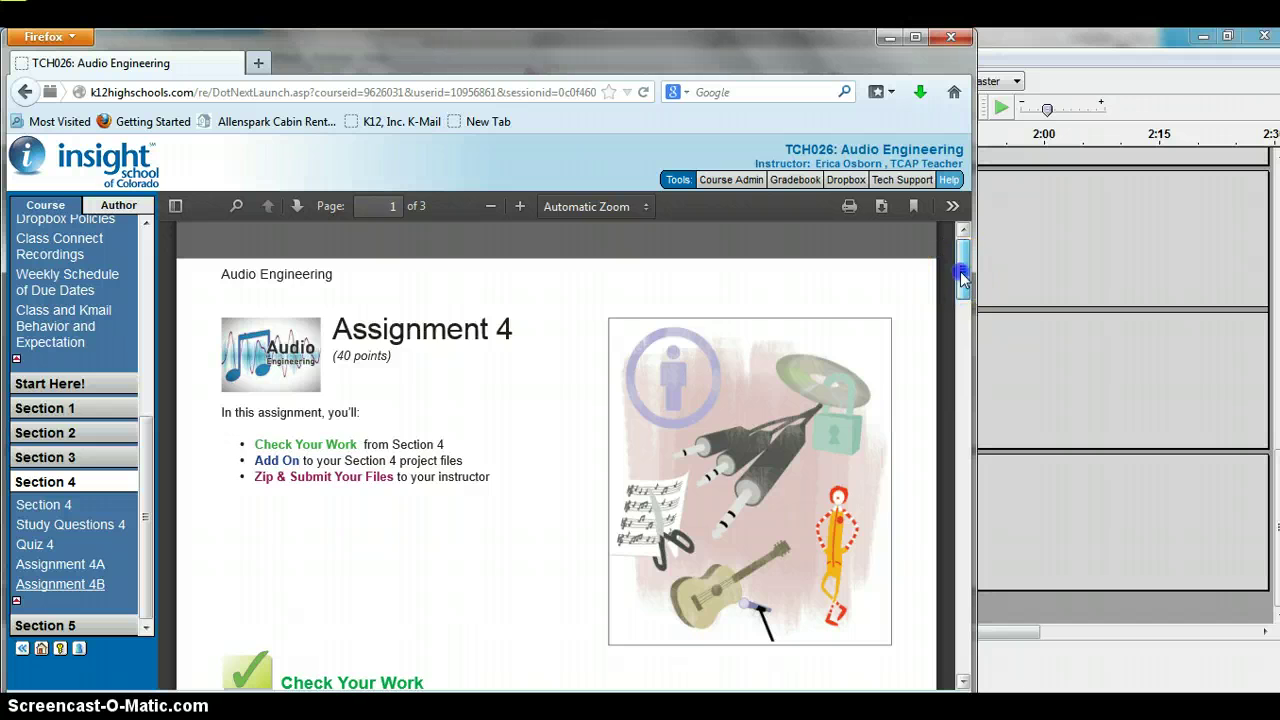
{"action": "left_click_drag", "start_coordinate": [963, 278], "coordinate": [966, 376]}
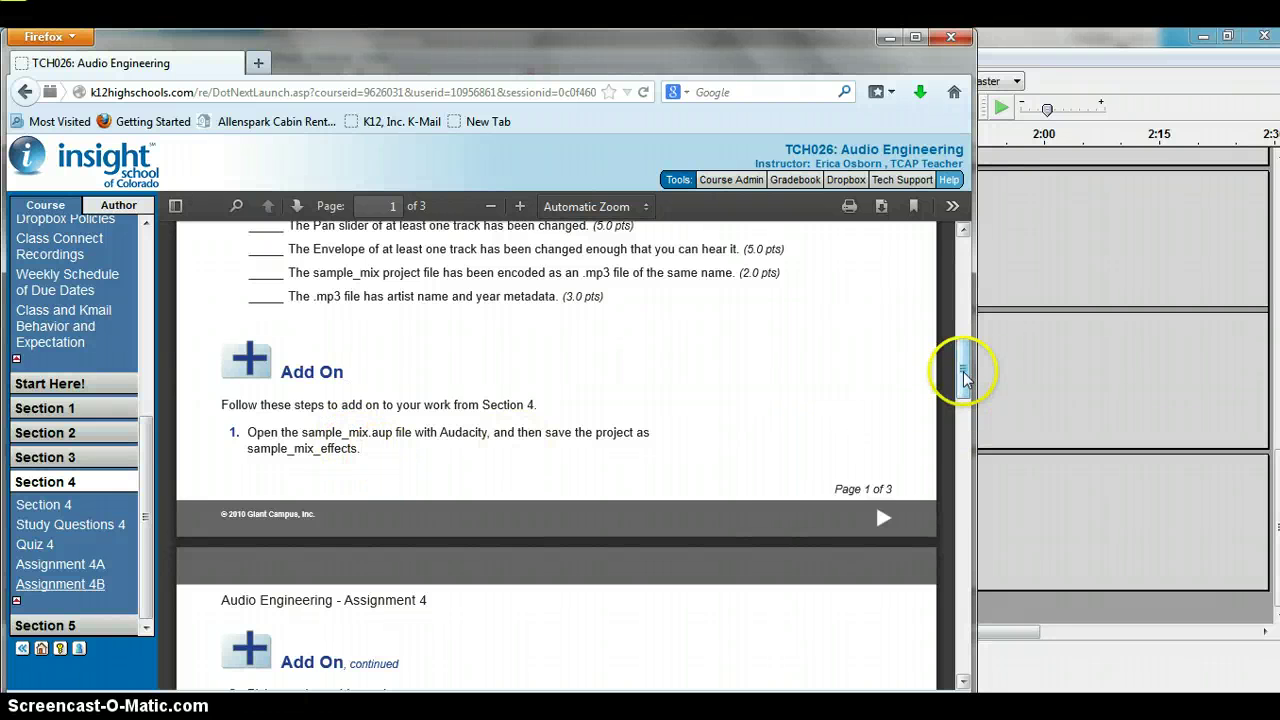
{"action": "left_click_drag", "start_coordinate": [963, 368], "coordinate": [965, 406]}
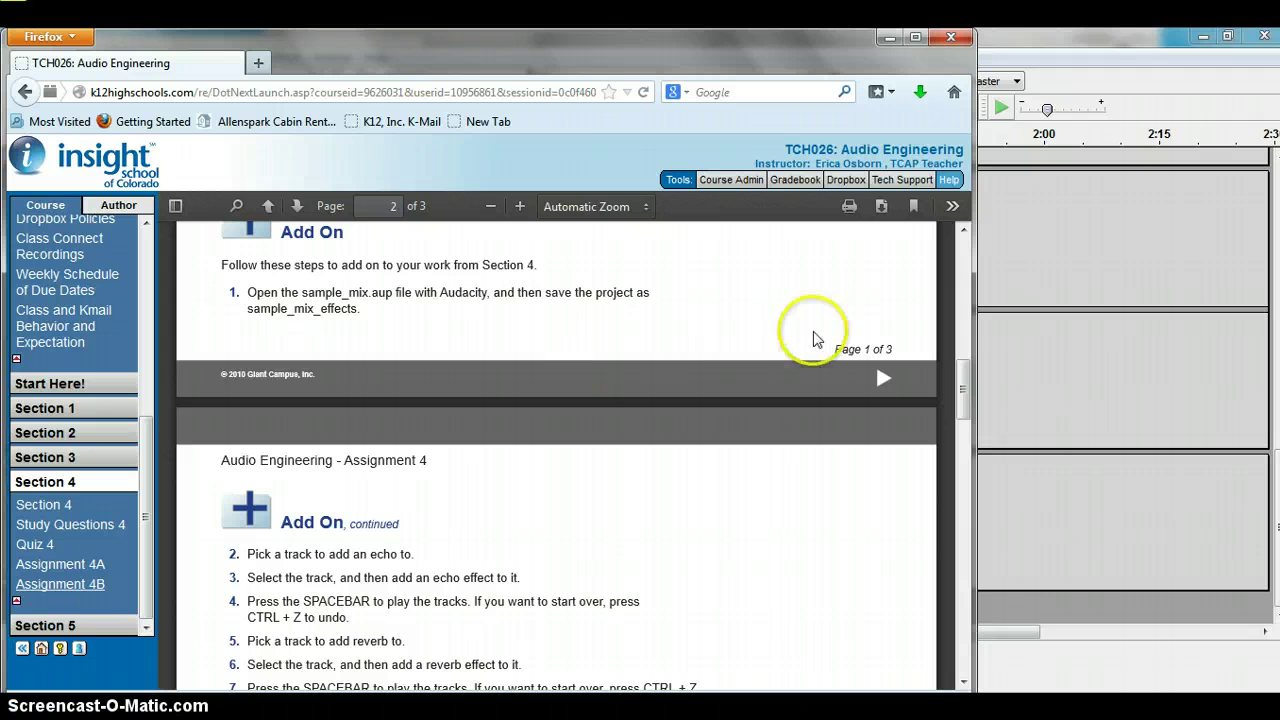
{"action": "left_click_drag", "start_coordinate": [965, 380], "coordinate": [962, 432]}
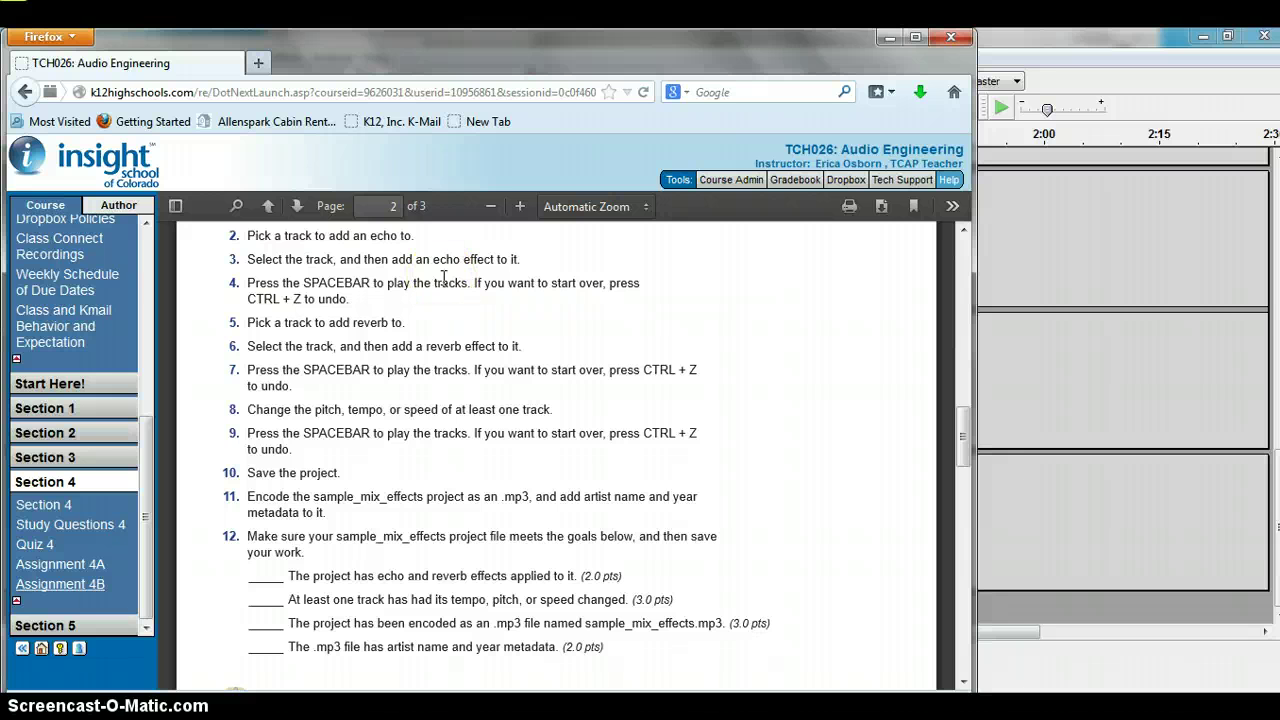
{"action": "left_click", "coordinate": [366, 321]}
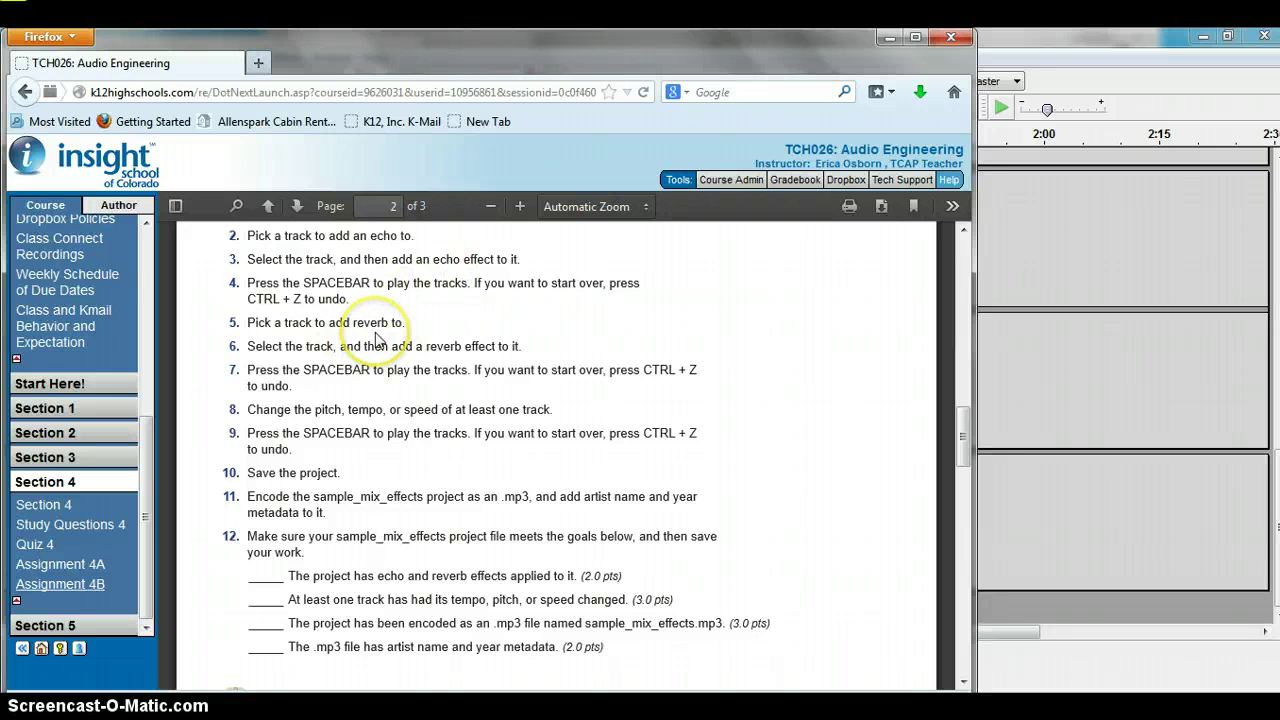